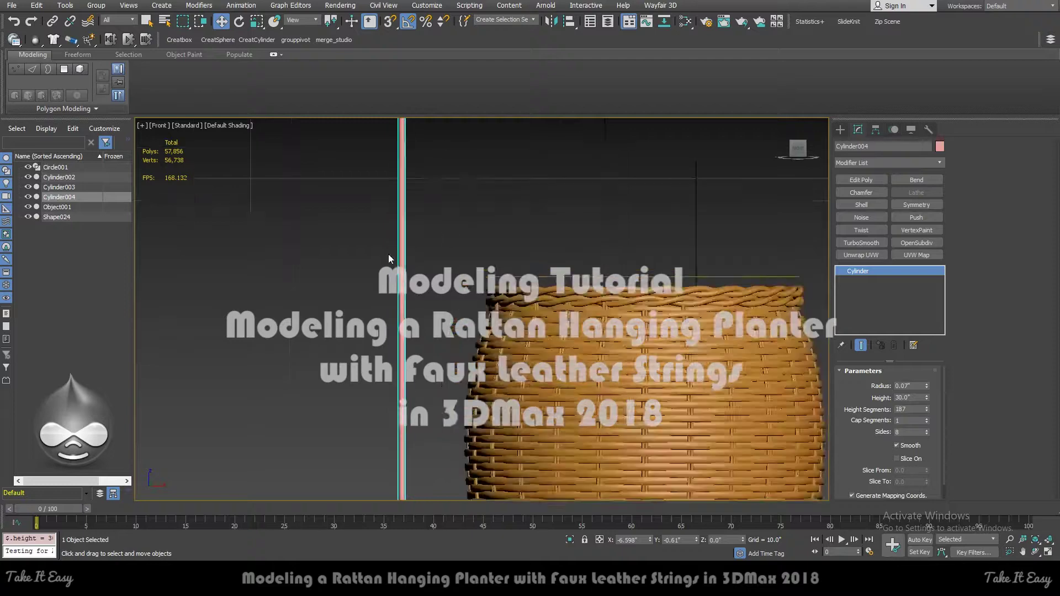
scroll(385, 190, down, 3)
Zoom in, view the pink string cylinder from the Top, and enable 3D vertex snapping.
scroll(413, 243, up, 4)
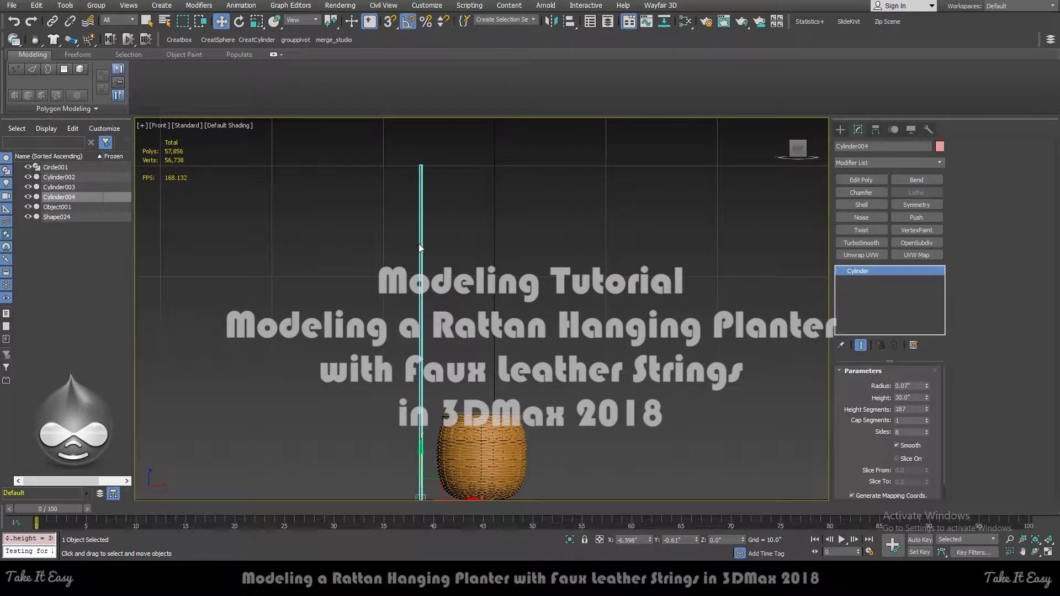
scroll(436, 459, up, 5)
scroll(496, 396, up, 3)
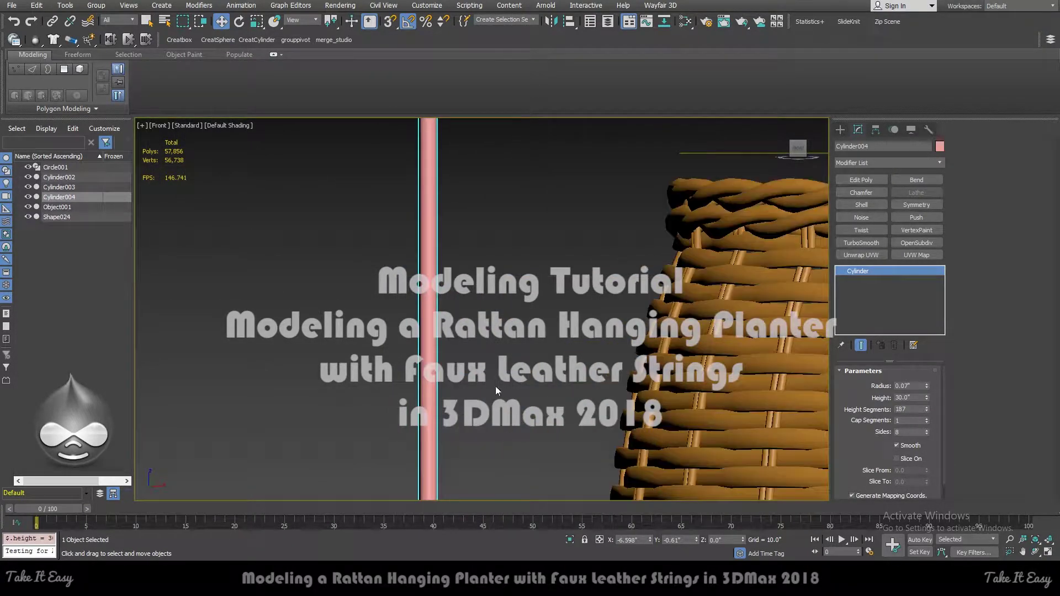
key(t)
key(f)
key(t)
key(s)
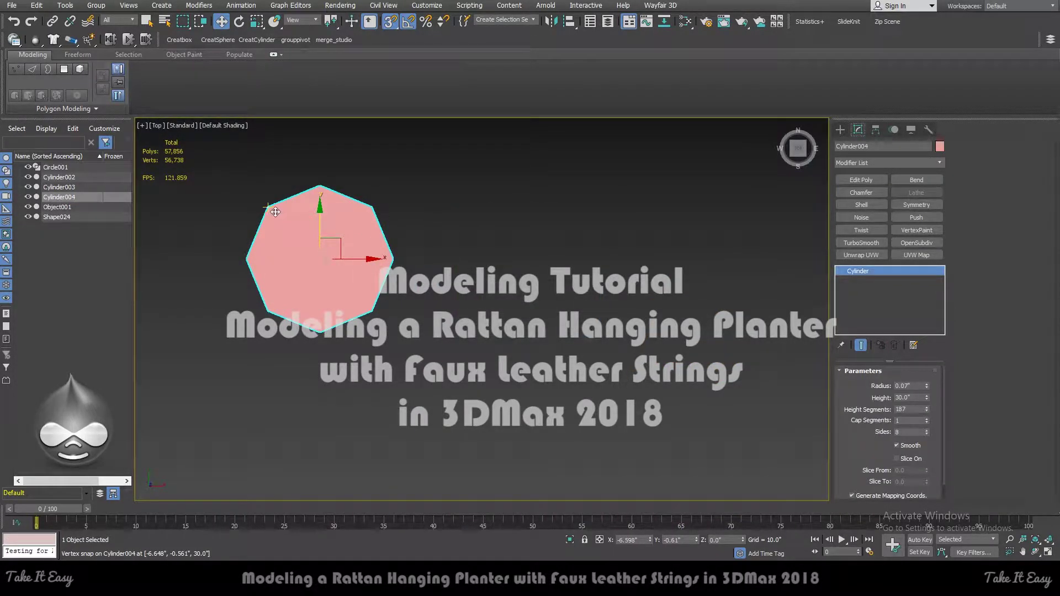
Snap-clone the string cylinder into a two-by-two bundle of four strands.
shift+drag(268, 207, 371, 207)
key(Return)
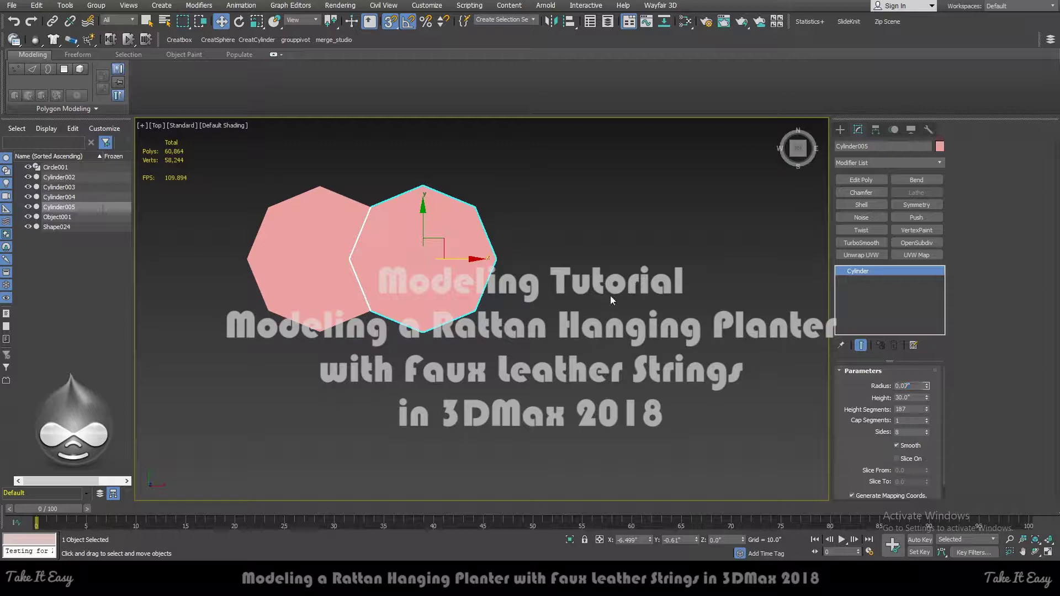
drag(498, 161, 177, 300)
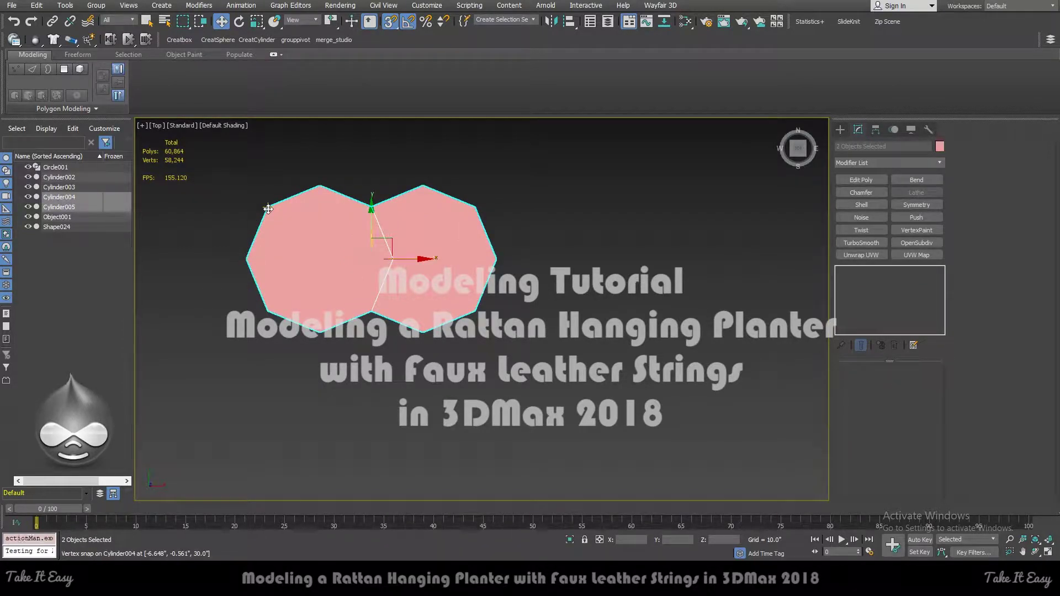
shift+drag(268, 209, 268, 310)
key(Return)
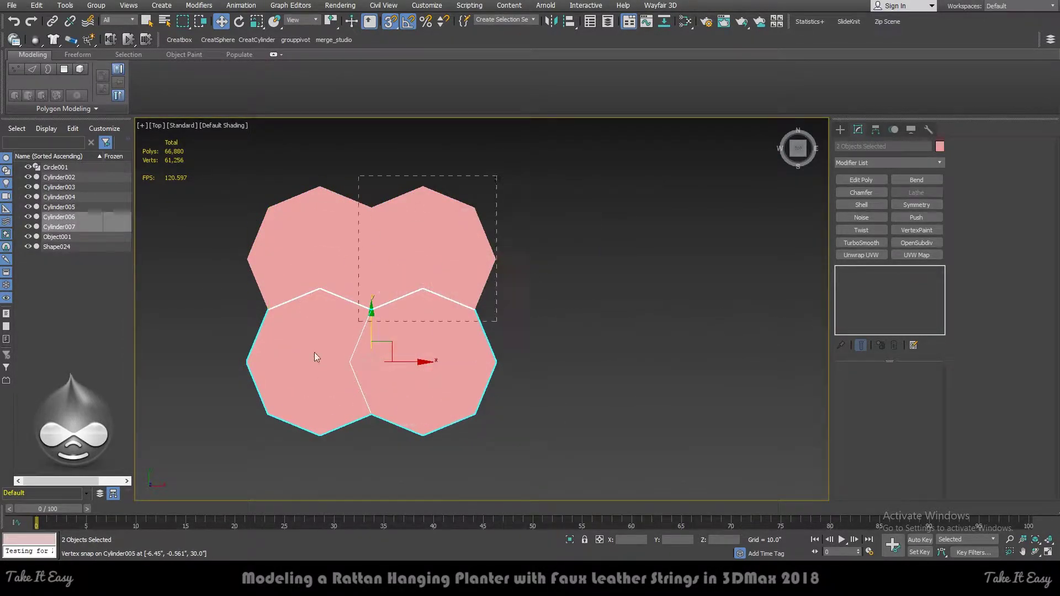
Give all four cylinders a Twist modifier with a 1800-degree angle.
ctrl+drag(315, 356, 486, 193)
click(868, 231)
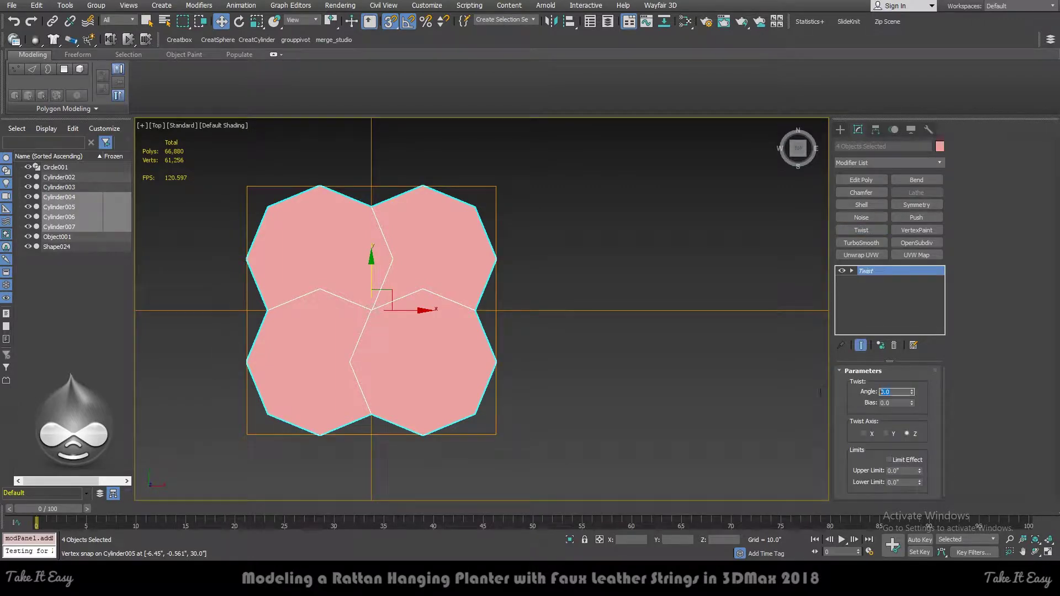
text(1800)
key(Return)
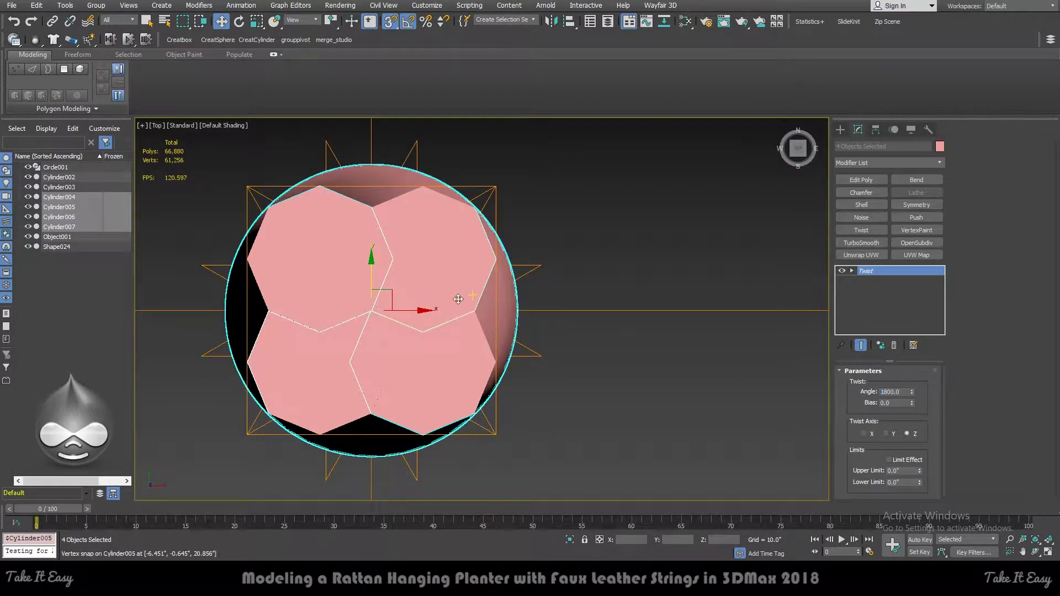
key(f)
click(546, 232)
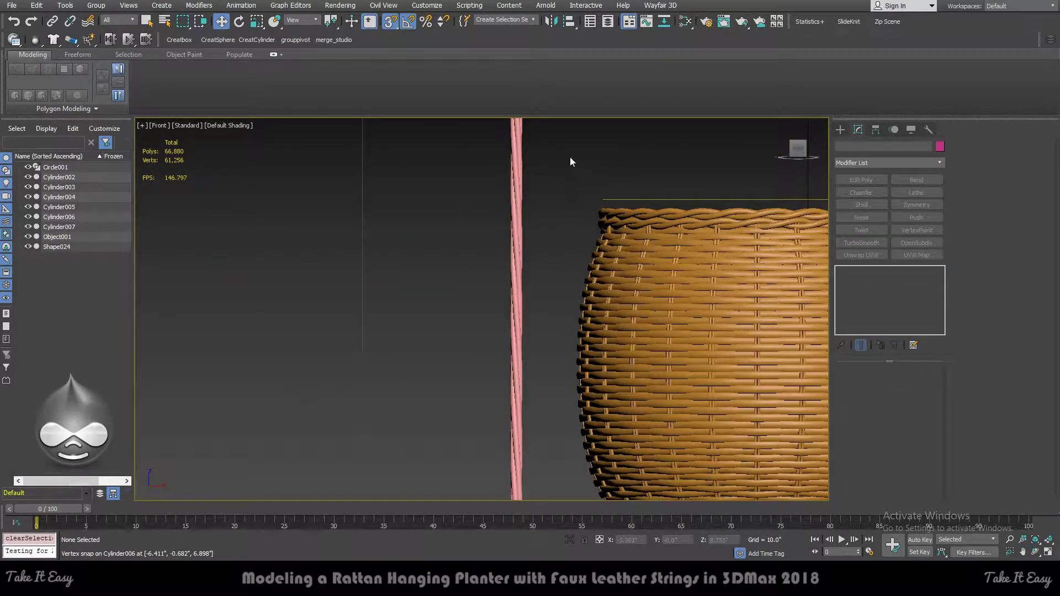
Hide edged faces on the four strands and raise their Twist angle to 3600.
drag(570, 157, 435, 248)
scroll(501, 282, up, 5)
key(F4)
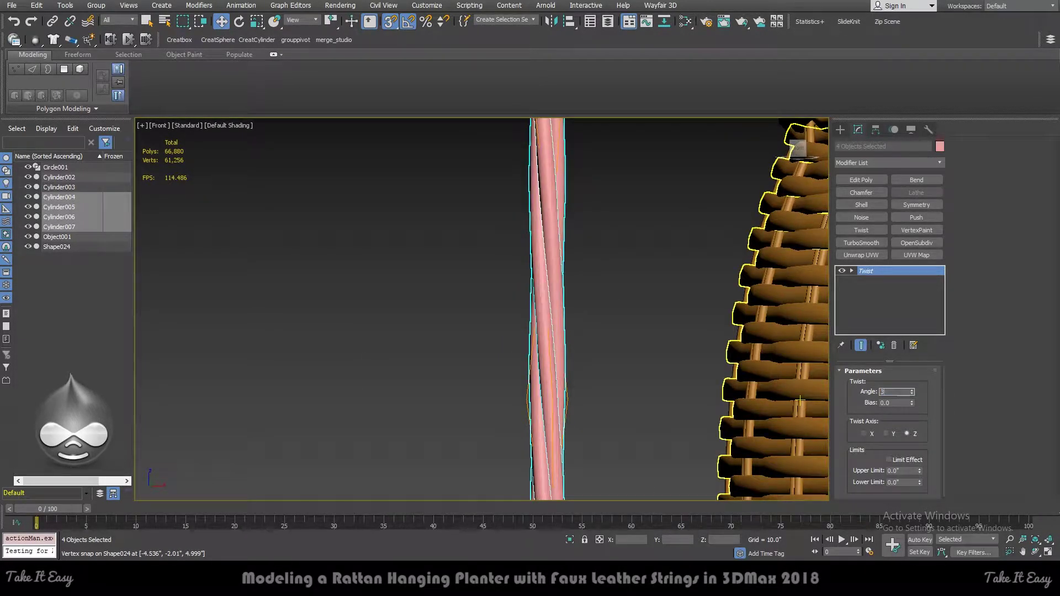
key(Return)
click(612, 211)
Pan and zoom along the tightened rope and rim, then select one strand.
scroll(612, 211, down, 5)
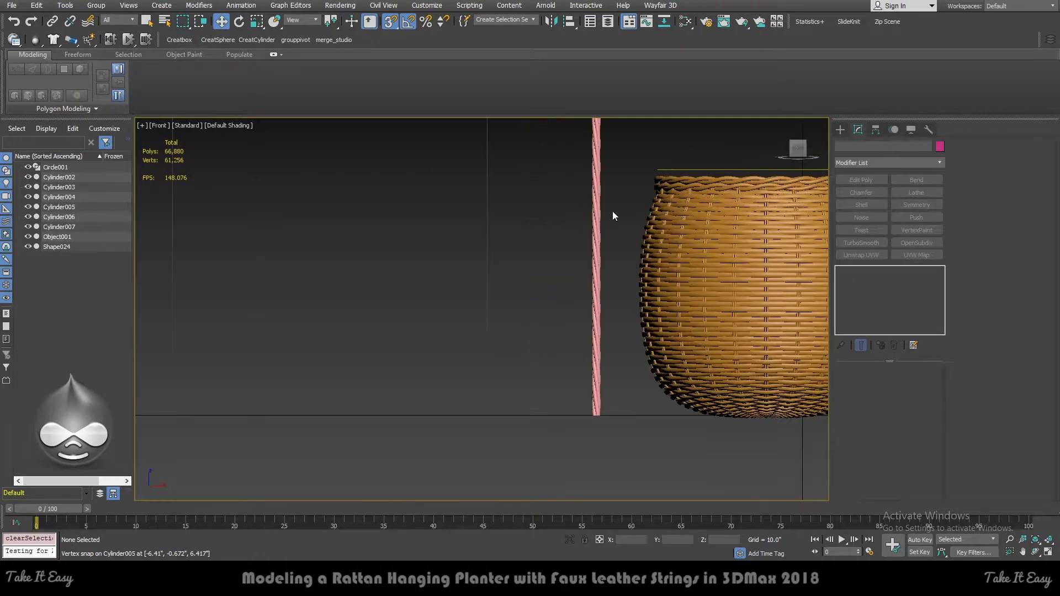
scroll(632, 171, up, 4)
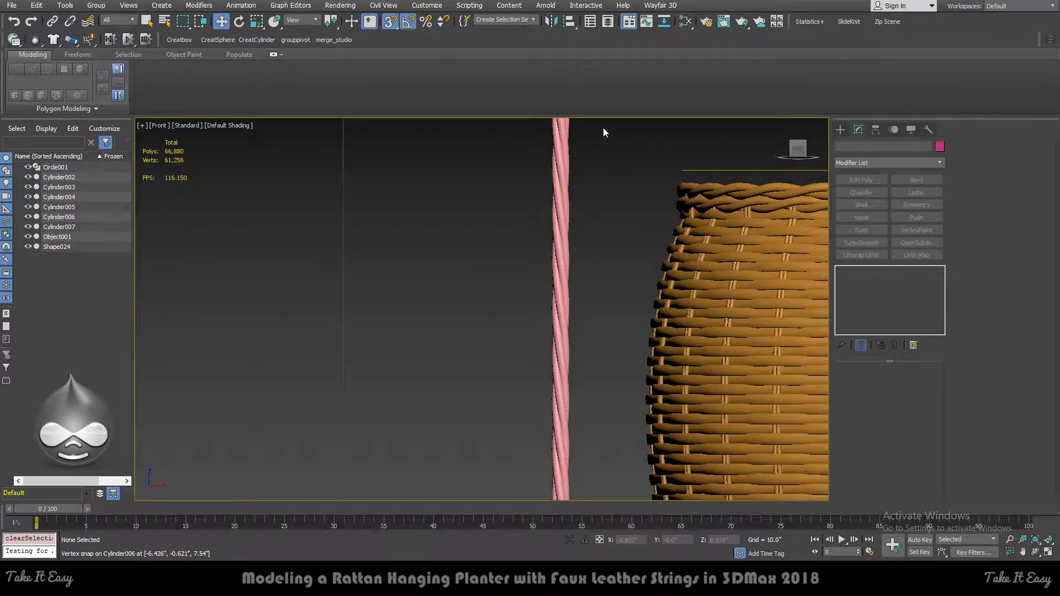
middle_drag(602, 159, 562, 315)
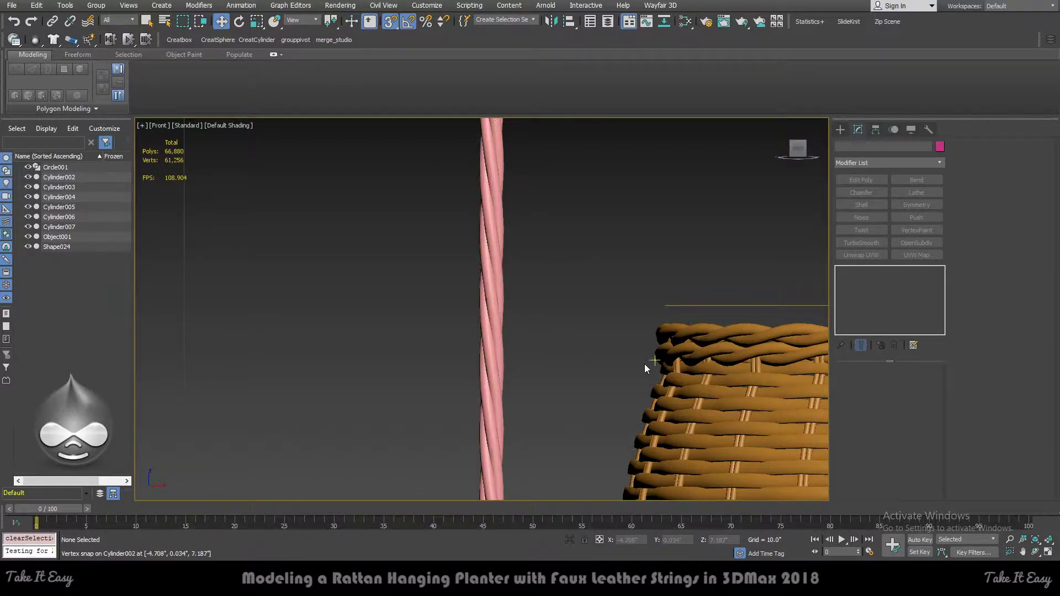
scroll(646, 364, up, 3)
scroll(652, 363, down, 4)
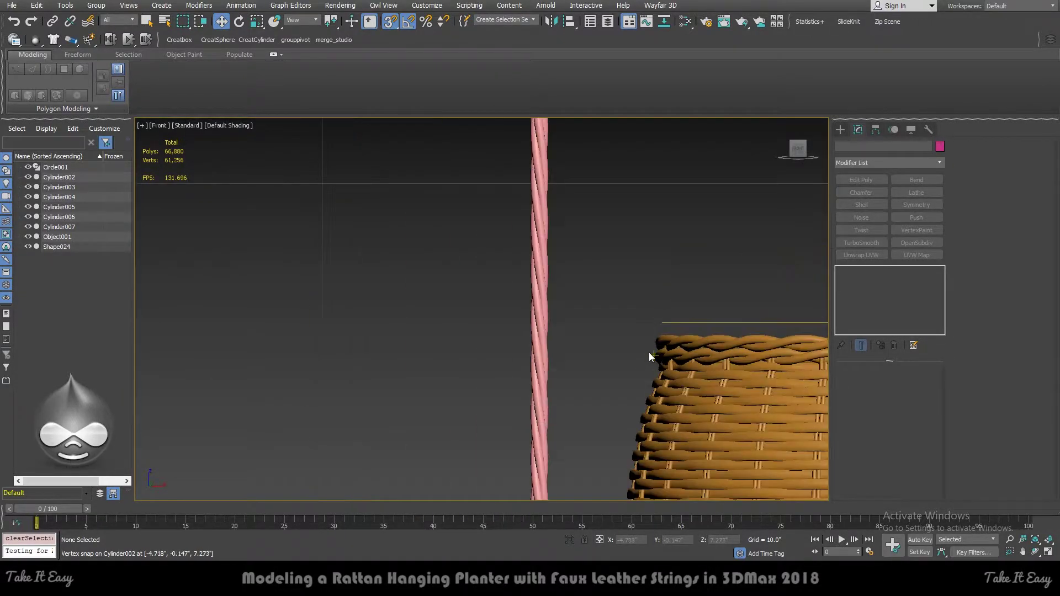
mouse_move(574, 209)
middle_down()
mouse_move(563, 310)
mouse_move(555, 283)
middle_up()
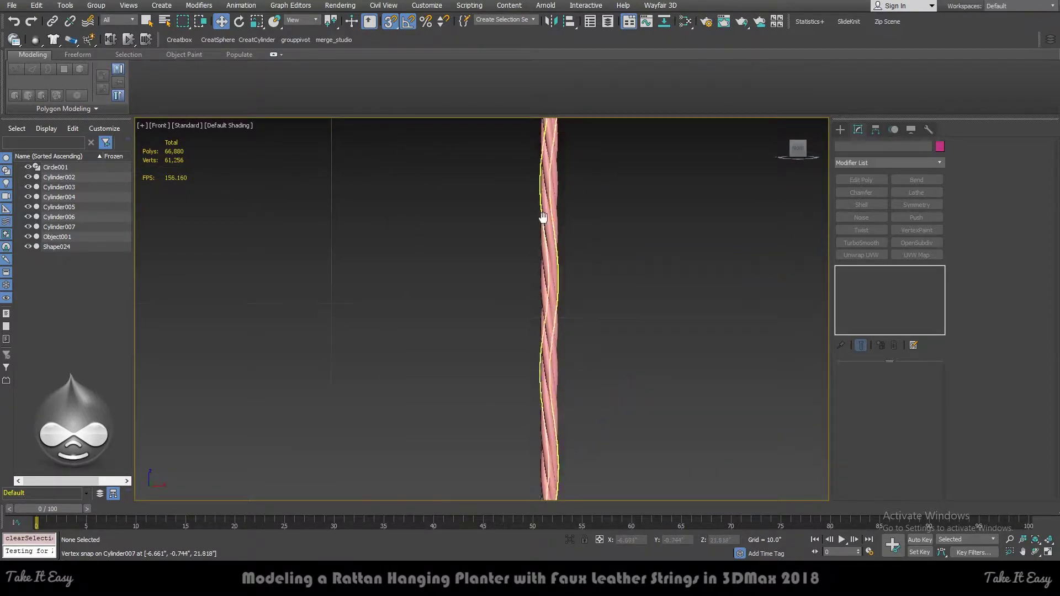
scroll(556, 282, up, 5)
click(548, 280)
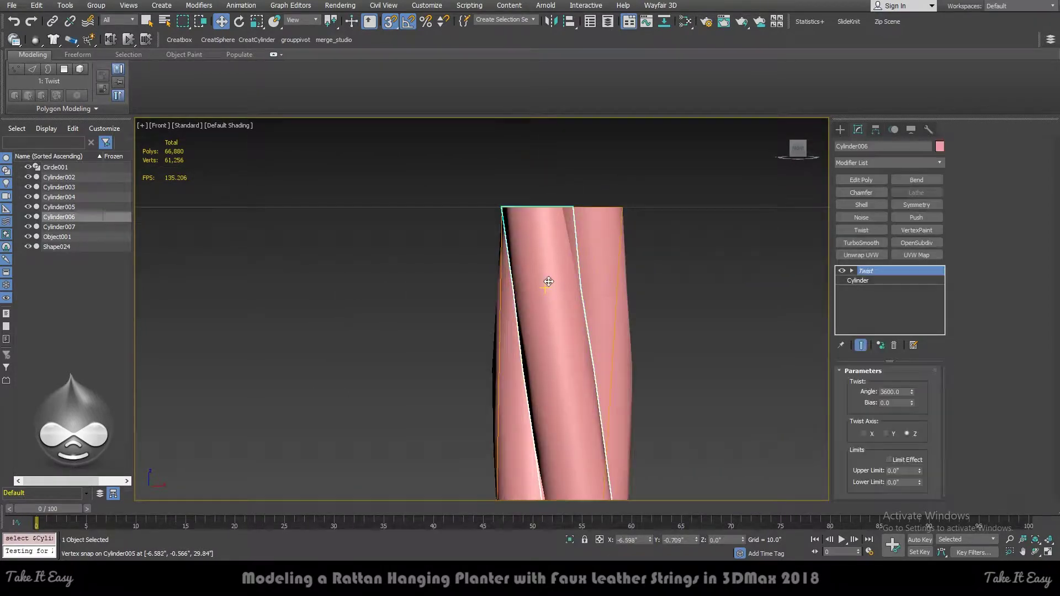
Convert a strand to Editable Poly and attach the other three strands to it.
right_click(524, 268)
click(680, 385)
click(453, 82)
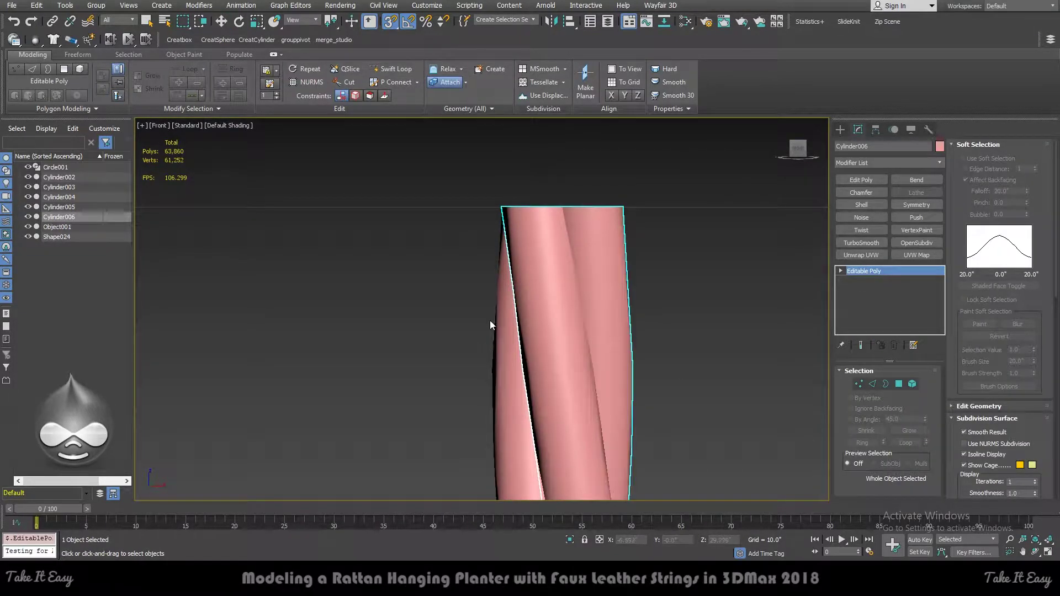
click(515, 301)
scroll(518, 300, down, 5)
click(517, 231)
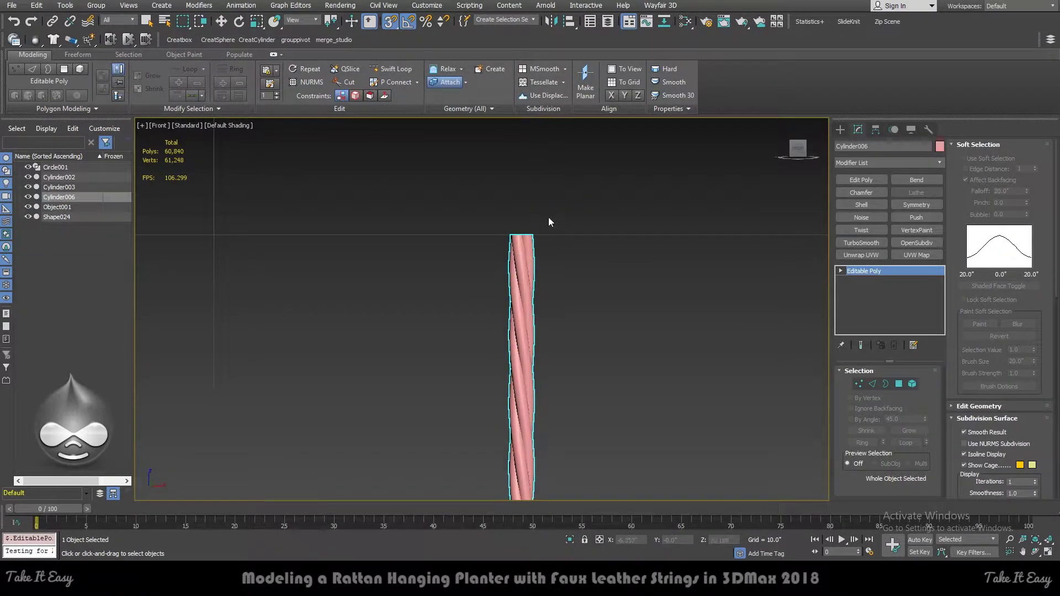
key(w)
scroll(549, 217, down, 3)
Change the merged rope's object colour to orange.
click(939, 147)
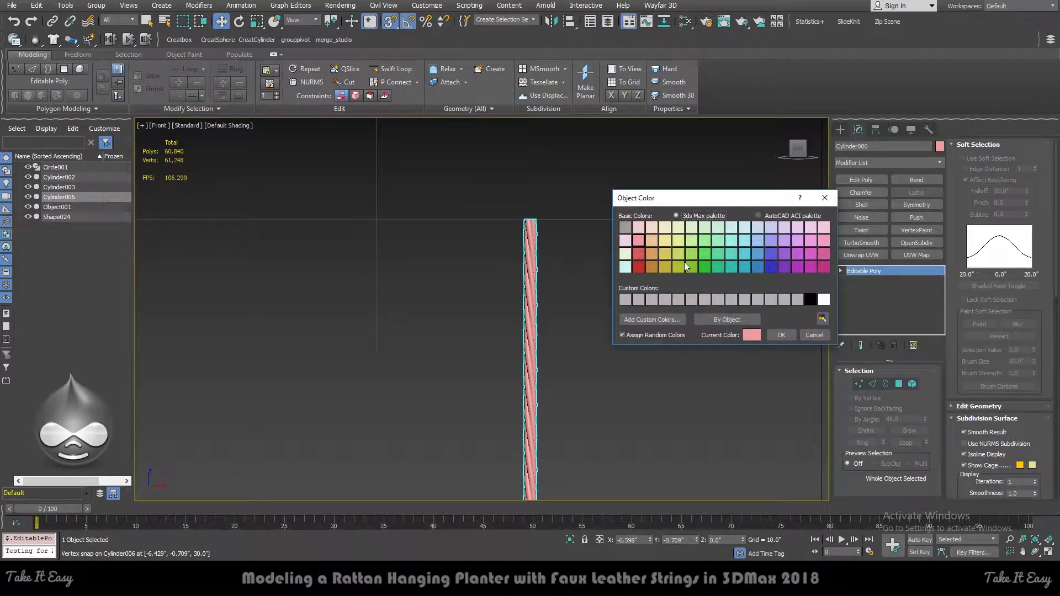
double_click(655, 266)
scroll(640, 297, up, 3)
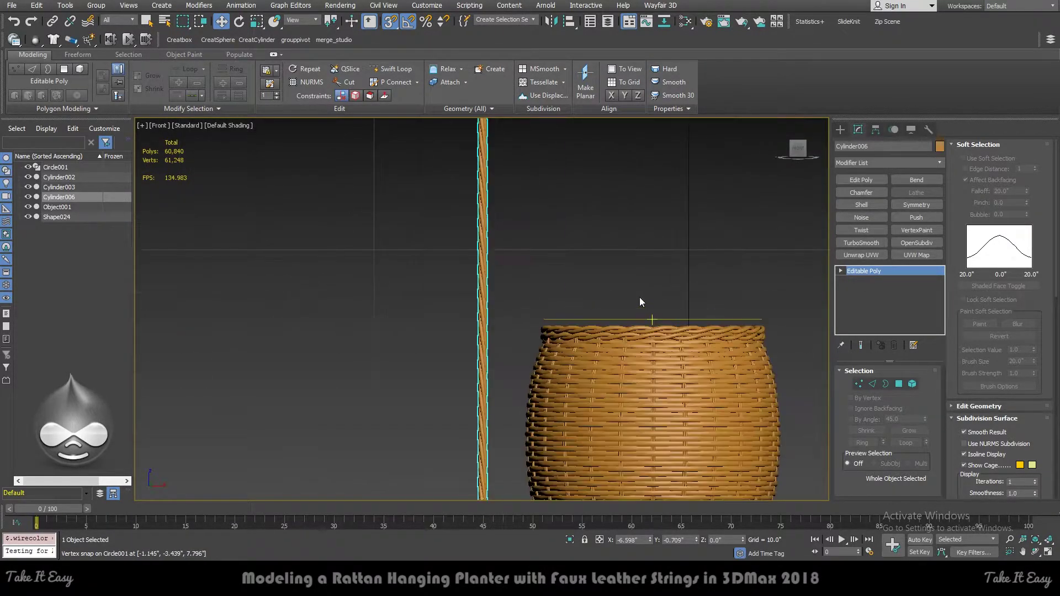
scroll(659, 303, up, 3)
Add PathDeform (WSM) to the rope with Circle001 as its path and move it onto the path.
click(941, 161)
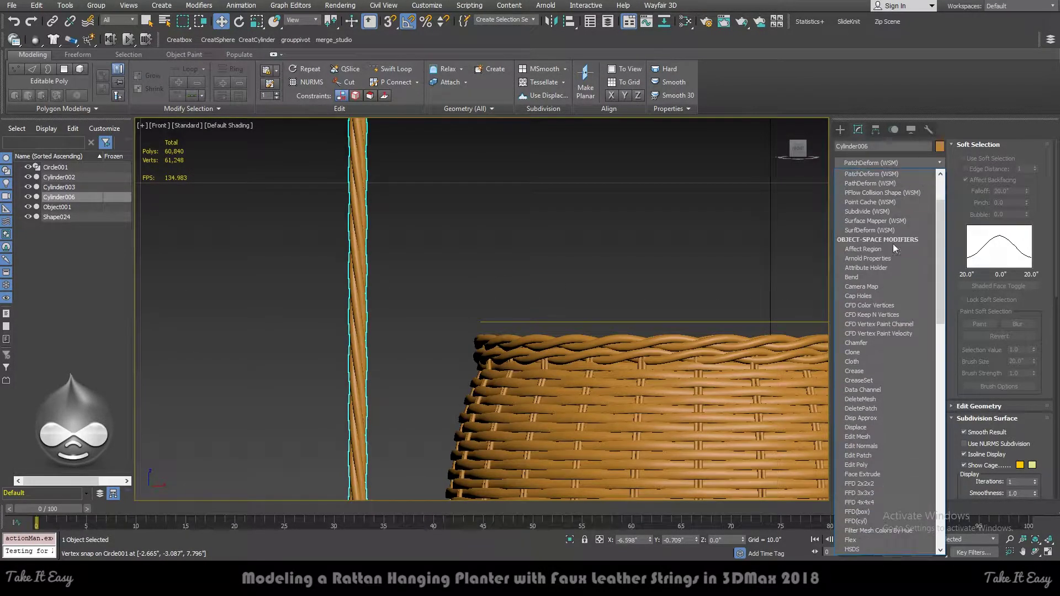
click(877, 185)
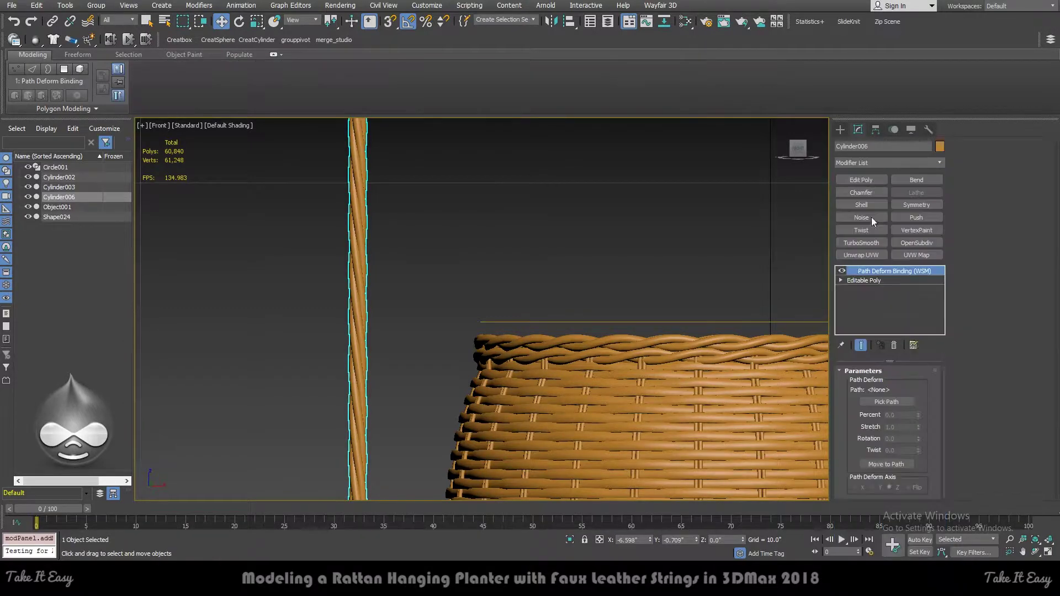
click(887, 402)
click(757, 322)
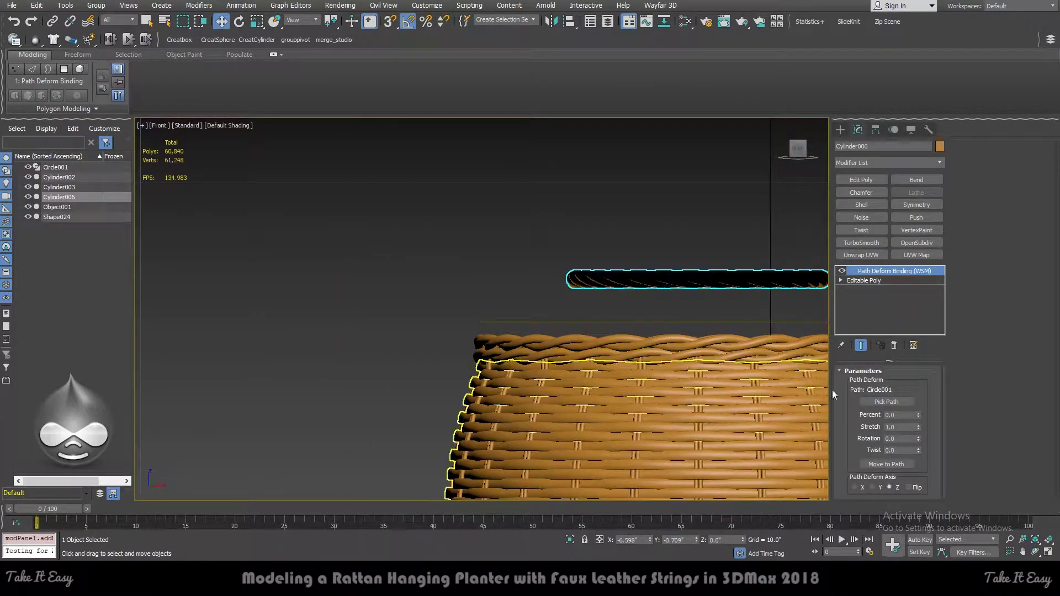
click(906, 465)
click(641, 239)
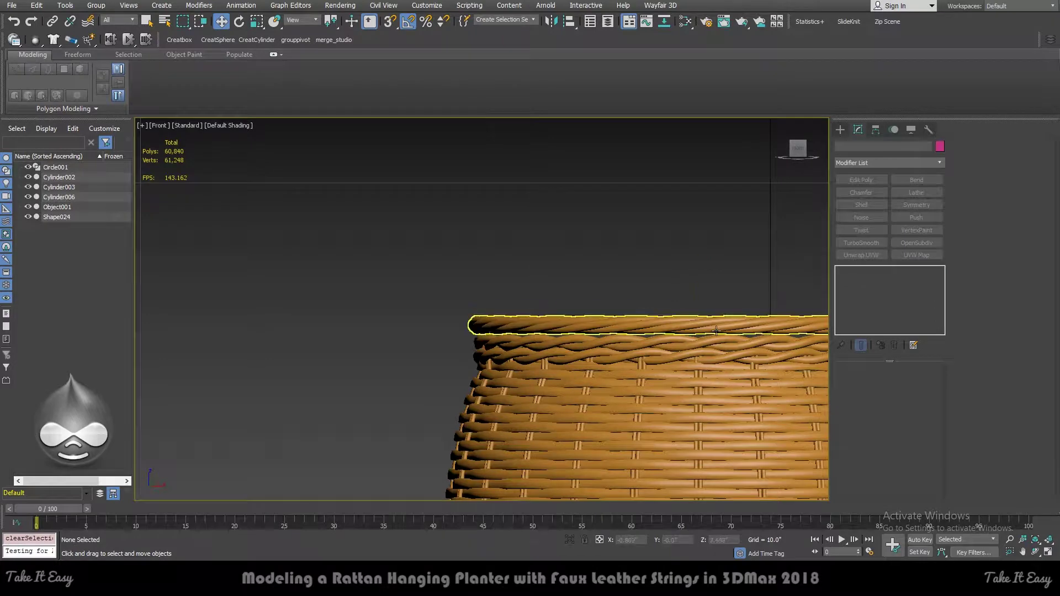
click(623, 325)
scroll(623, 309, up, 5)
Check the rim in Perspective, then reselect the rope in Front view.
key(p)
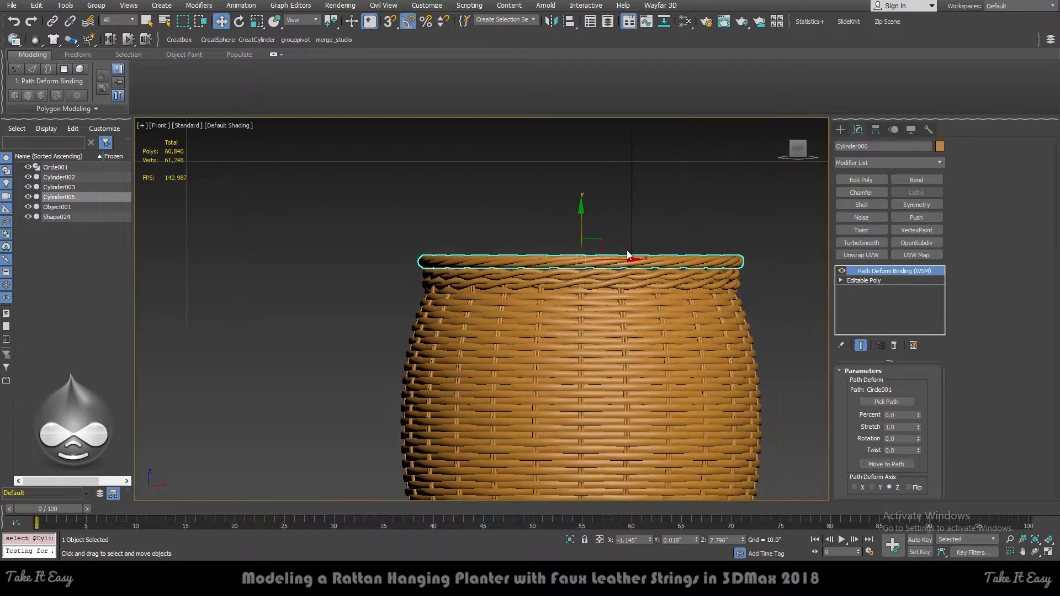
mouse_move(627, 250)
alt+middle_down()
mouse_move(572, 286)
mouse_move(657, 183)
alt+middle_up()
click(605, 214)
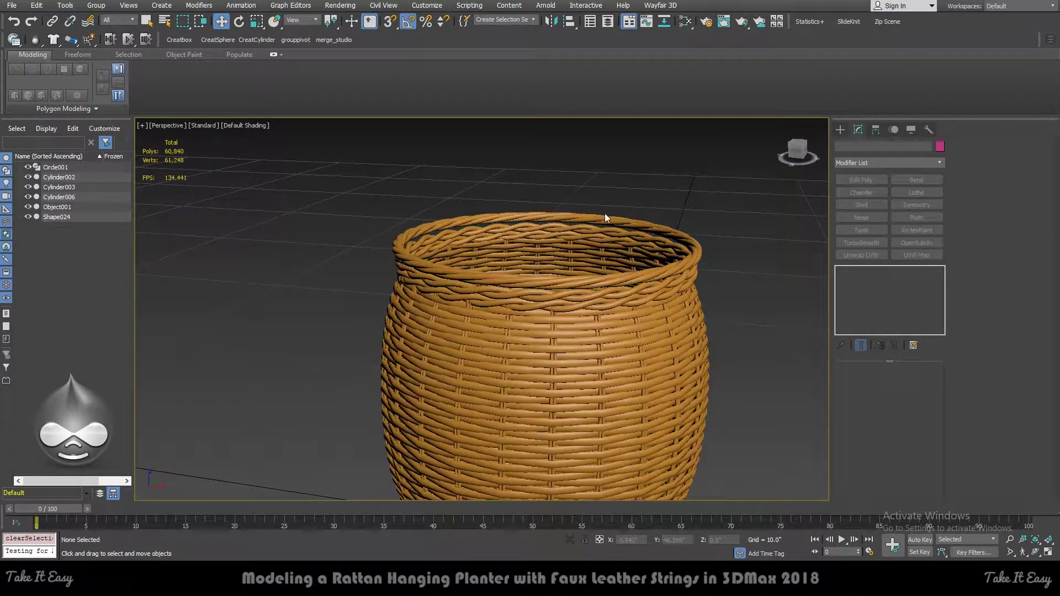
scroll(532, 261, up, 3)
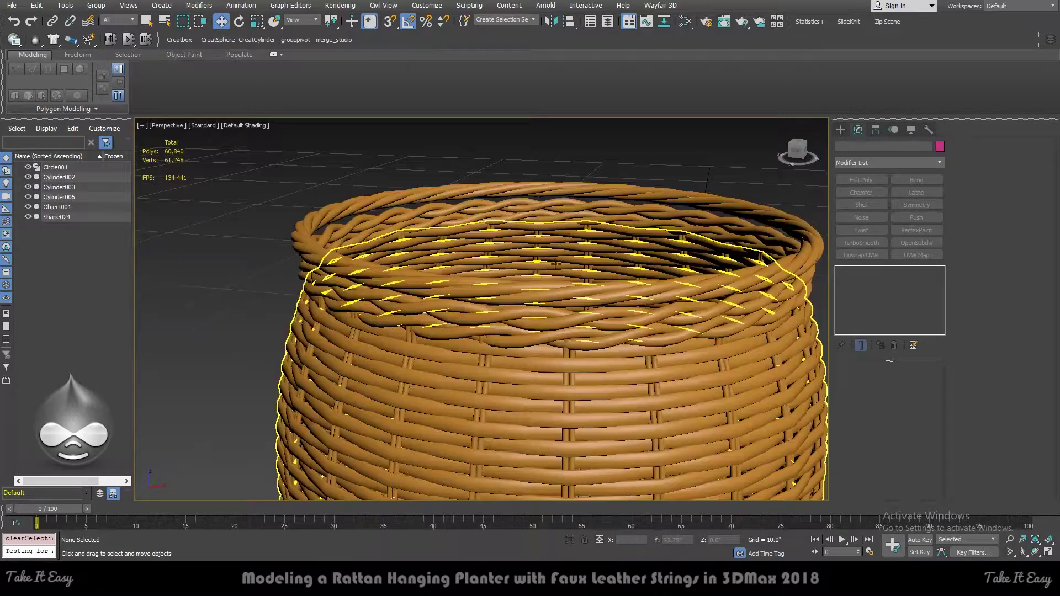
click(537, 290)
key(f)
scroll(571, 265, up, 5)
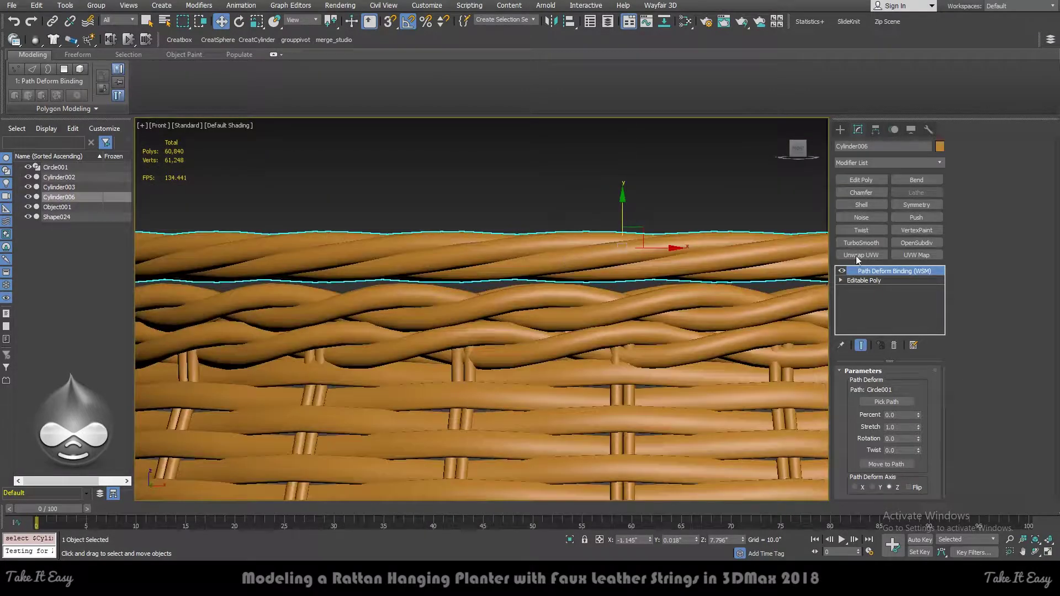
Try a Push modifier to puff the rope outward slightly.
click(916, 217)
drag(926, 381, 917, 353)
scroll(641, 253, down, 5)
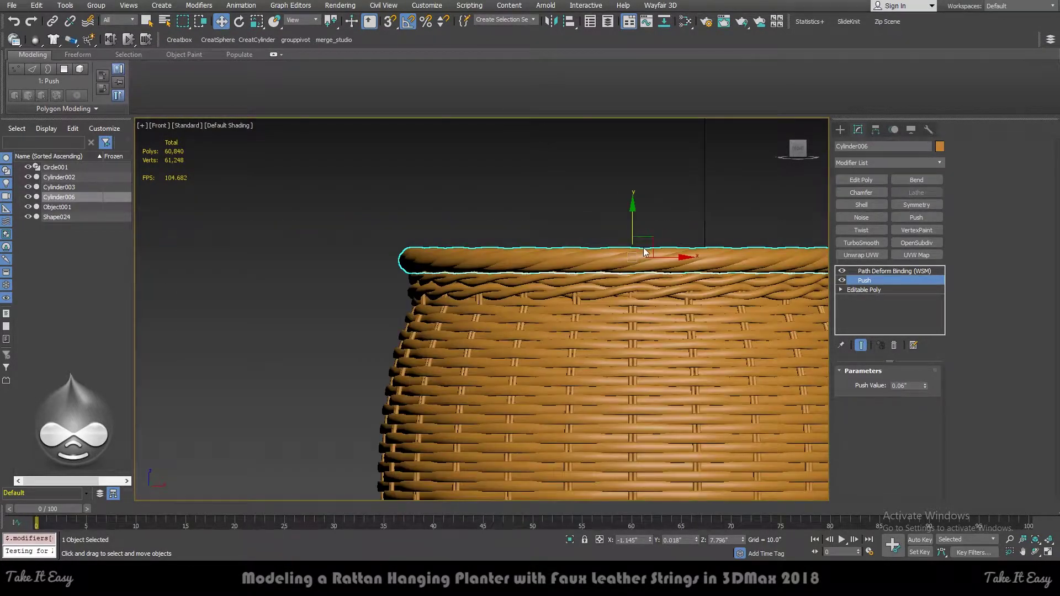
scroll(648, 236, up, 5)
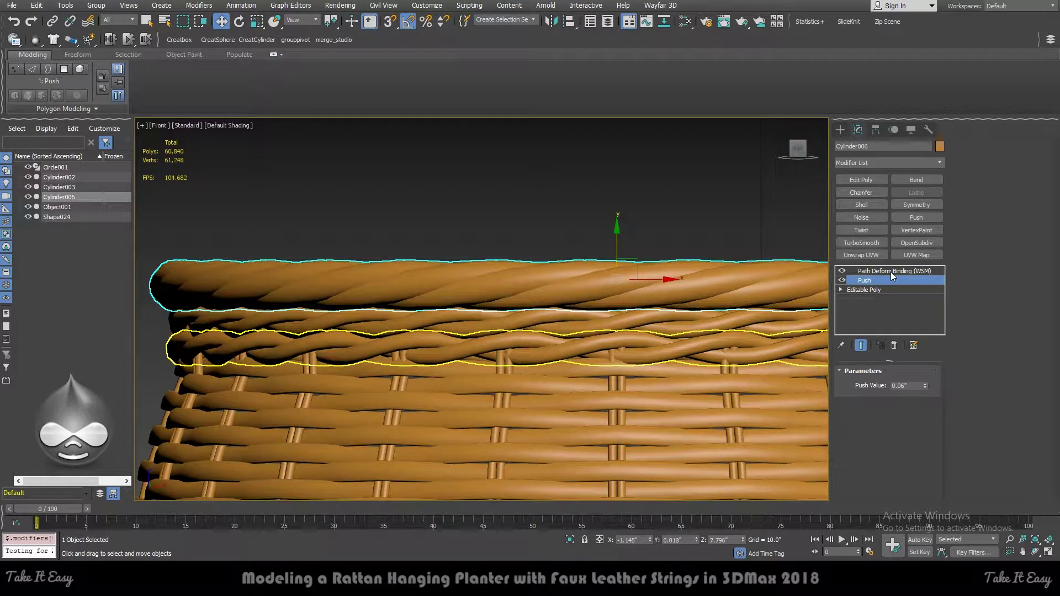
Delete the Push modifier and bring up the Path Deform Binding parameters.
right_click(874, 287)
click(900, 300)
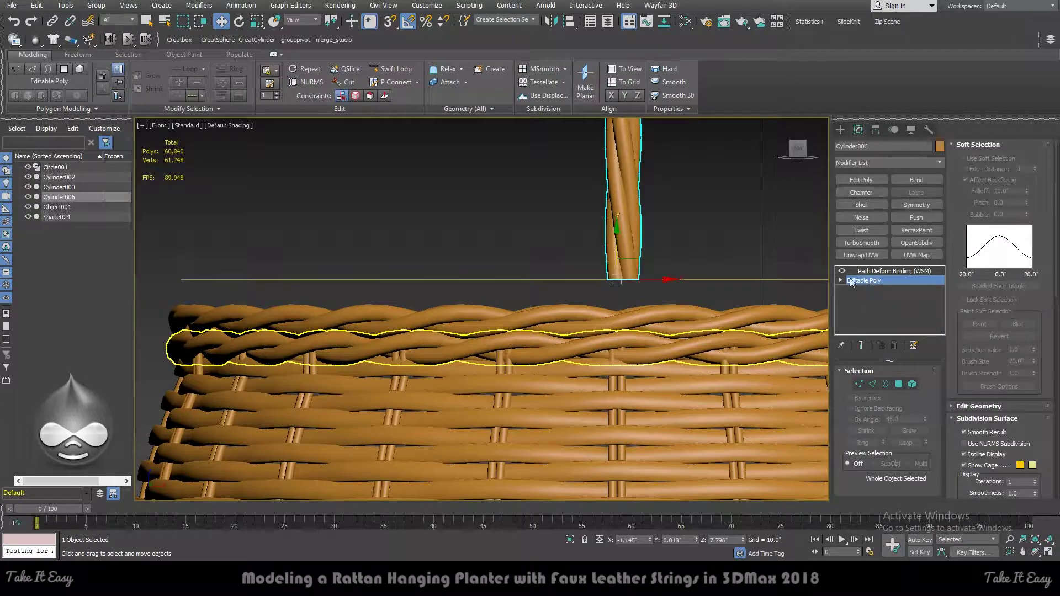
click(882, 270)
scroll(469, 265, down, 5)
scroll(568, 272, down, 3)
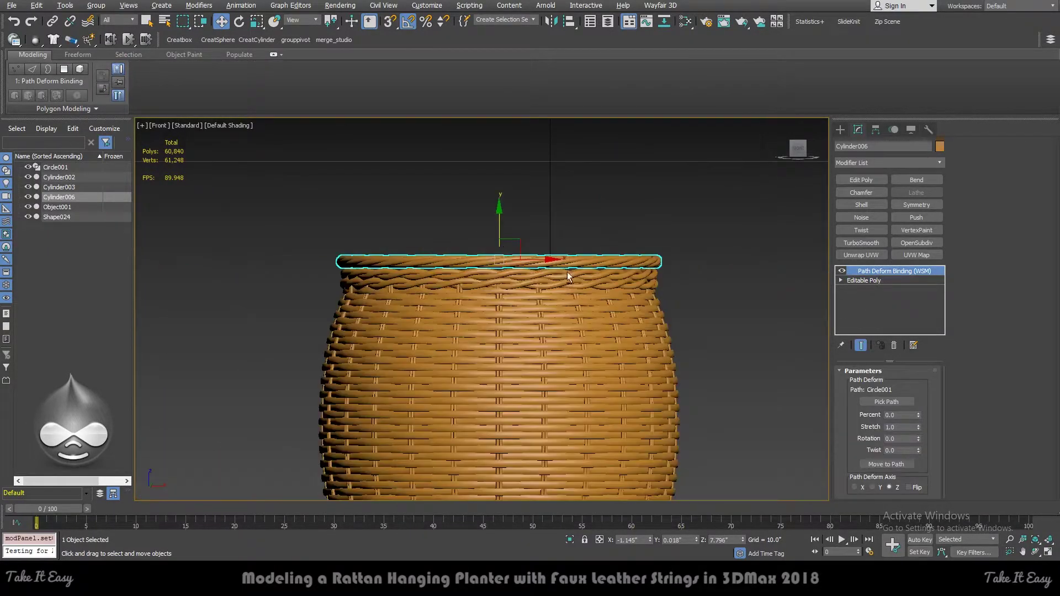
Lower the Path Deform Stretch to 0.723 so the rope fits the rim.
alt+middle_drag(567, 271, 569, 309)
drag(920, 429, 921, 443)
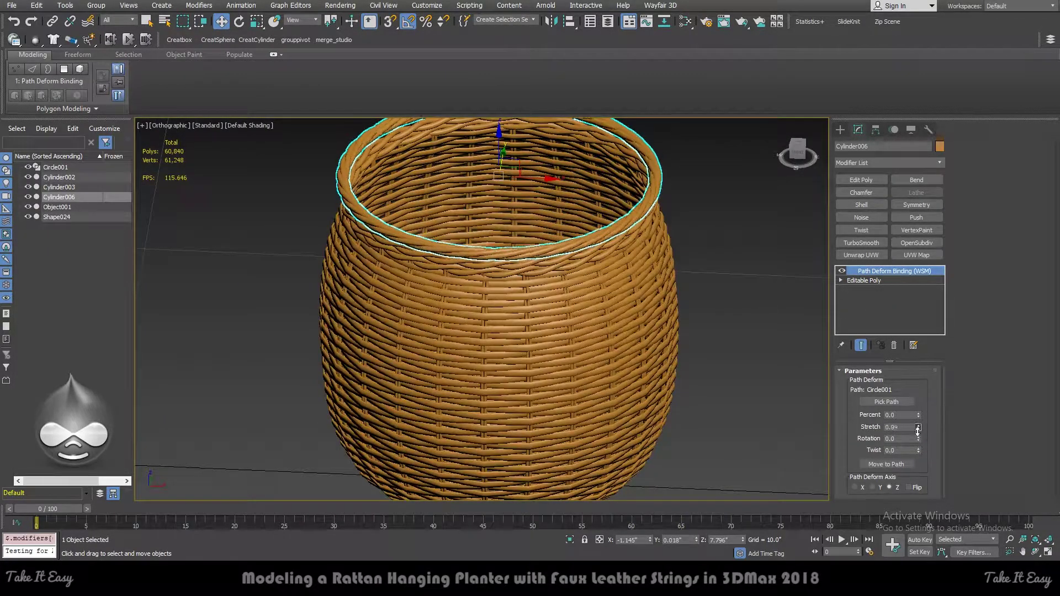
key(p)
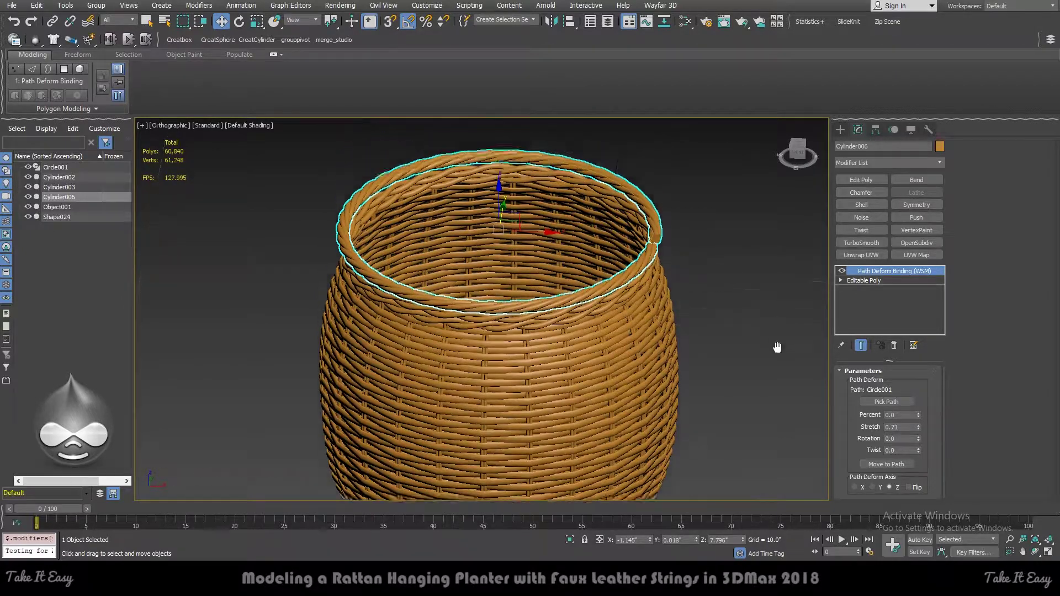
alt+middle_drag(686, 366, 568, 415)
scroll(568, 416, up, 5)
scroll(568, 416, up, 3)
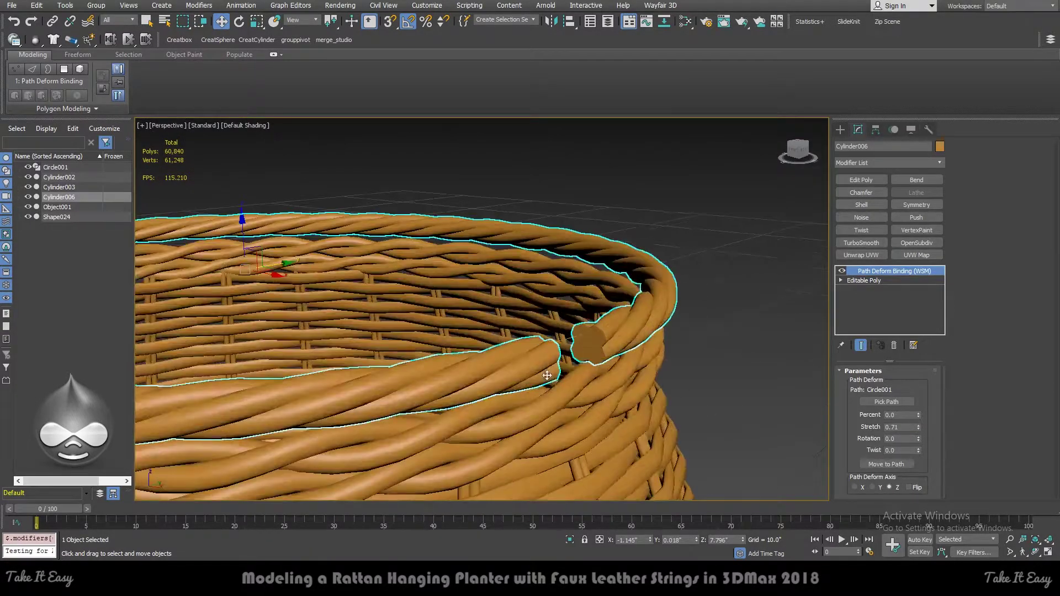
scroll(568, 415, up, 3)
drag(920, 426, 929, 419)
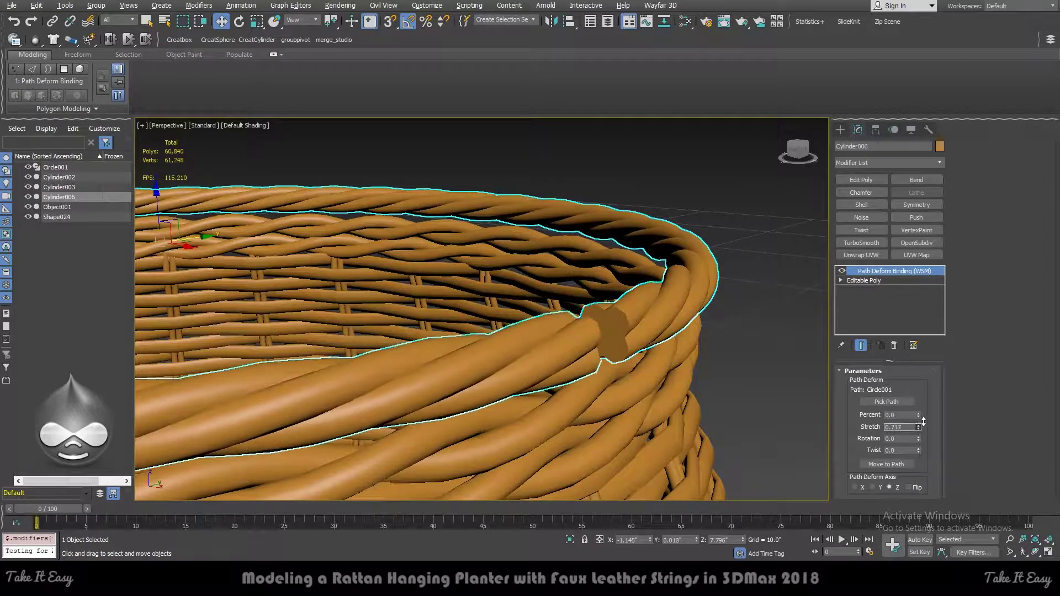
scroll(733, 290, down, 8)
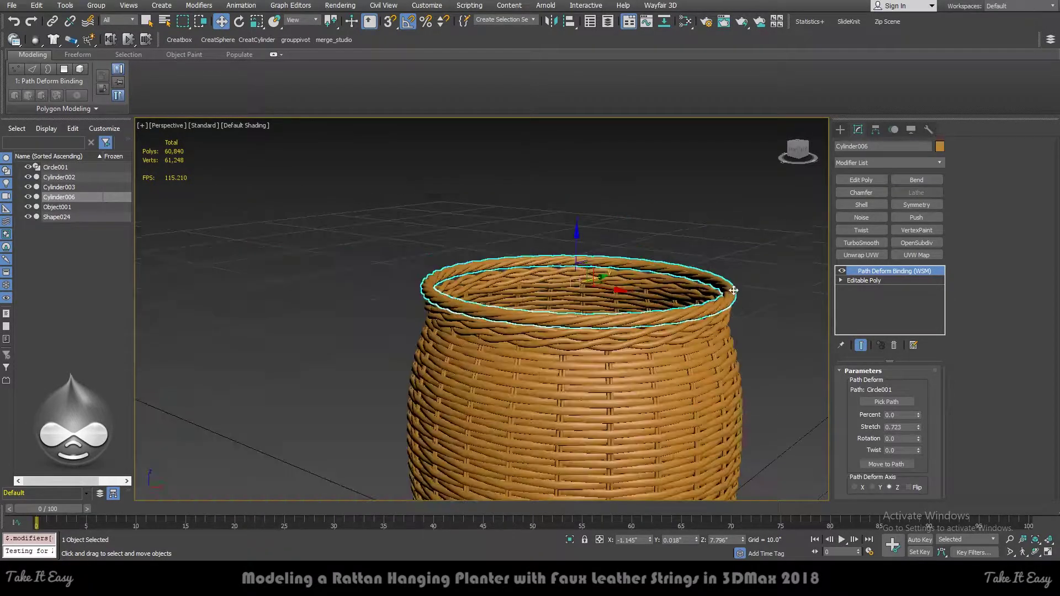
Deselect and reselect the rim rope, orbiting to a lower side view to judge the fit.
click(730, 257)
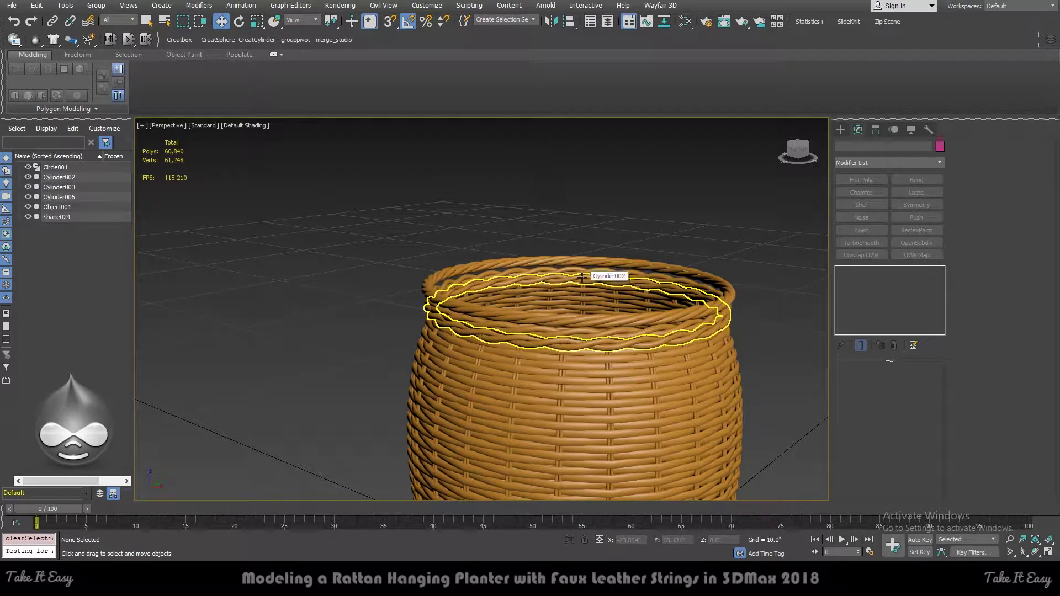
scroll(582, 278, up, 2)
click(738, 264)
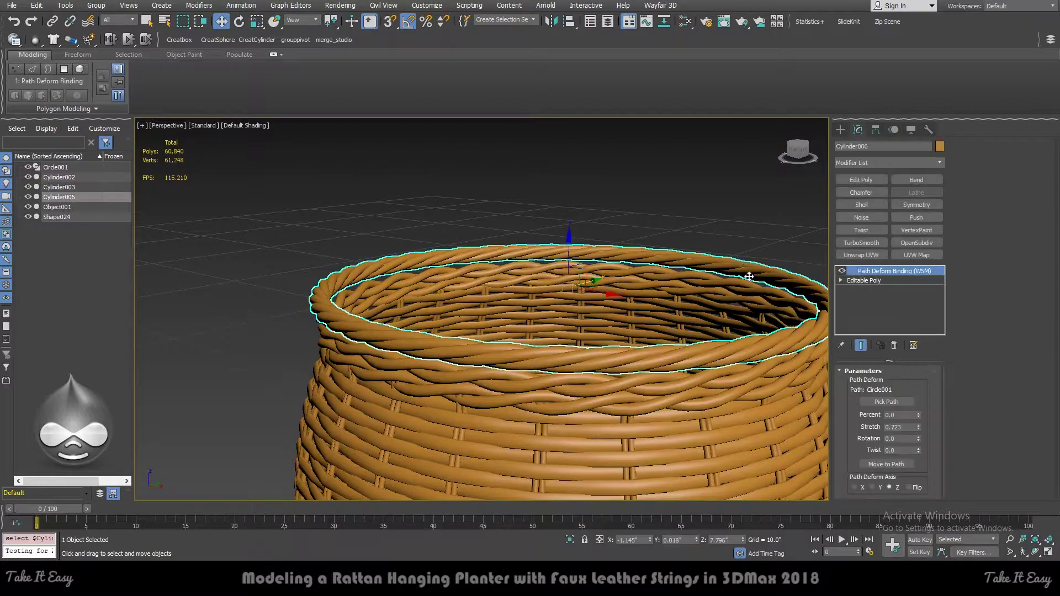
mouse_move(735, 298)
alt+middle_down()
mouse_move(619, 283)
mouse_move(575, 321)
alt+middle_up()
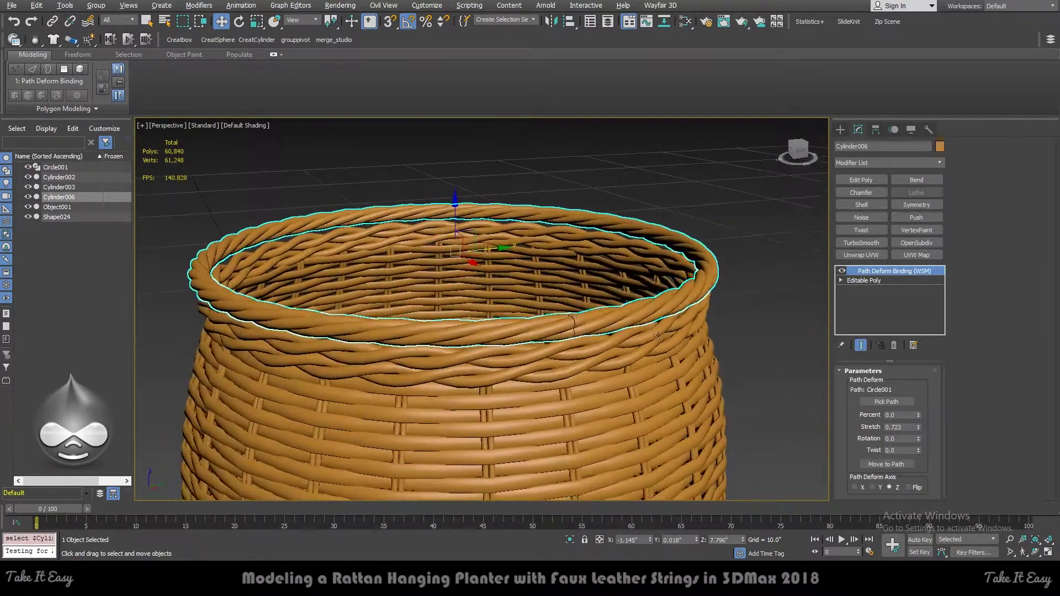
scroll(575, 320, up, 3)
right_click(574, 320)
Collapse the rim rope's modifier stack into an Editable Poly.
right_click(905, 271)
click(966, 369)
click(578, 327)
scroll(569, 318, up, 3)
scroll(573, 317, down, 3)
scroll(572, 315, down, 3)
scroll(571, 314, up, 4)
scroll(570, 312, up, 2)
scroll(569, 312, down, 4)
scroll(573, 313, up, 5)
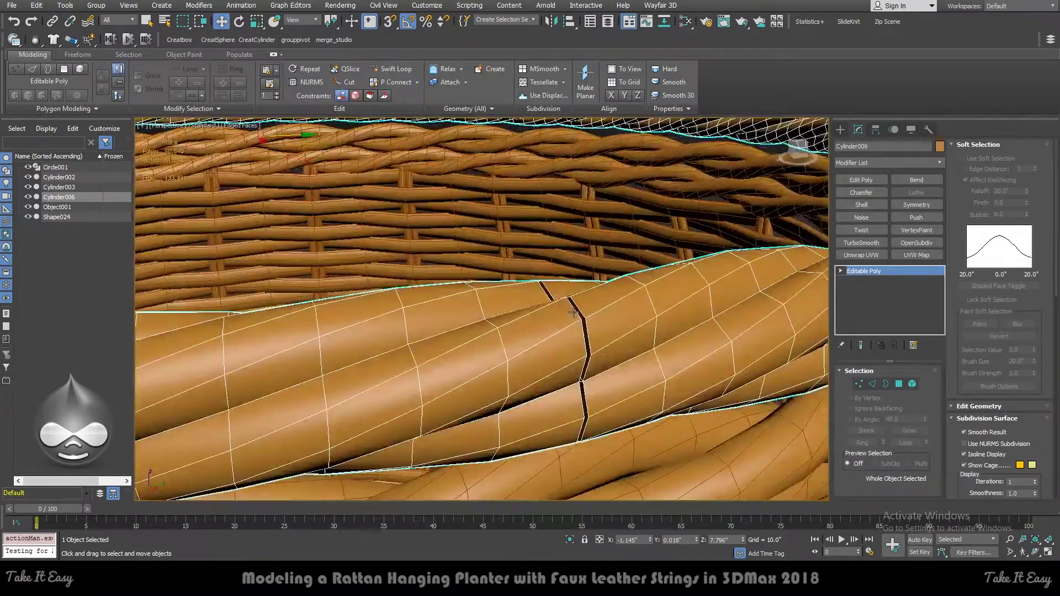
Select the ring of polygons at the rope's seam and delete them.
key(4)
click(583, 324)
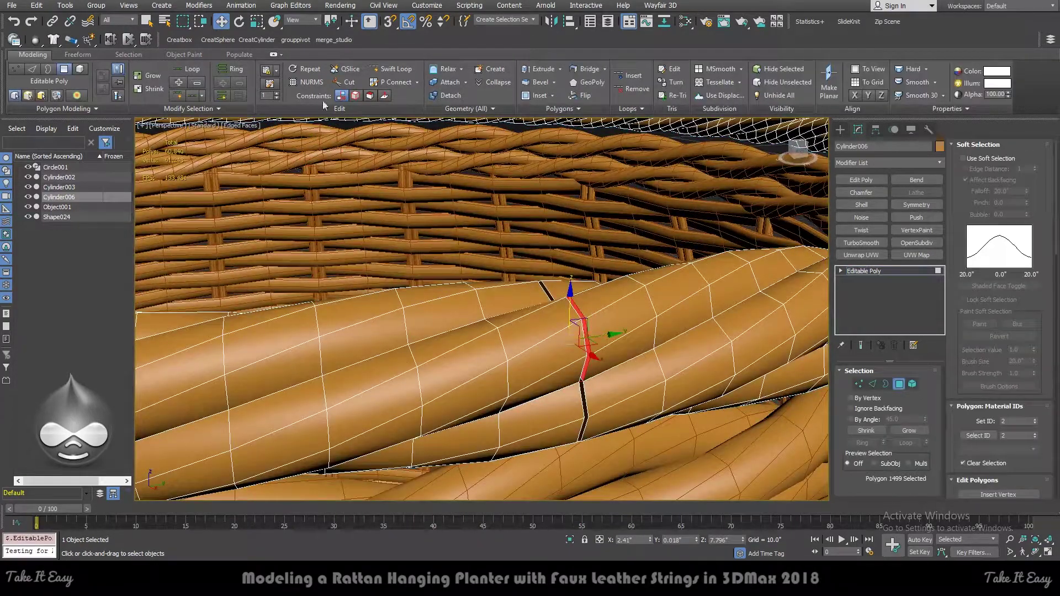
click(196, 108)
shift+click(558, 280)
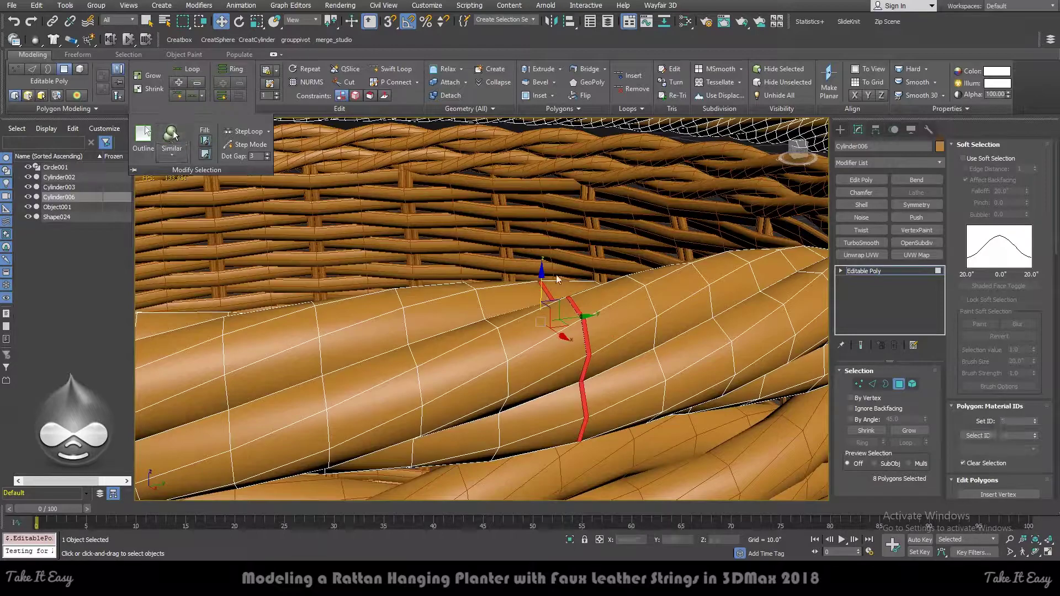
alt+middle_drag(558, 280, 561, 334)
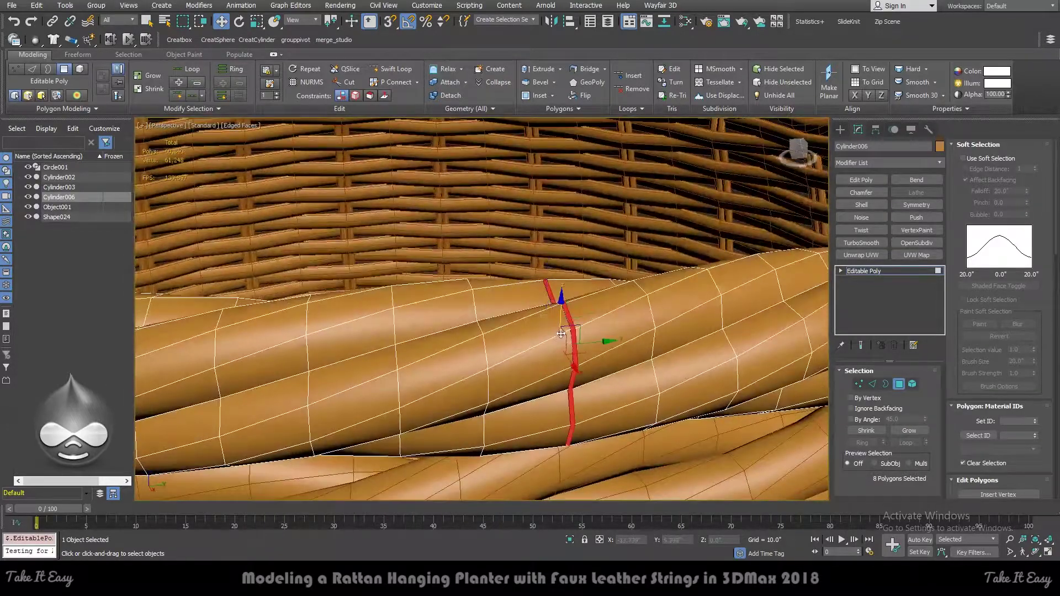
key(ctrl+d)
Select the two open borders on either side of the gap.
key(3)
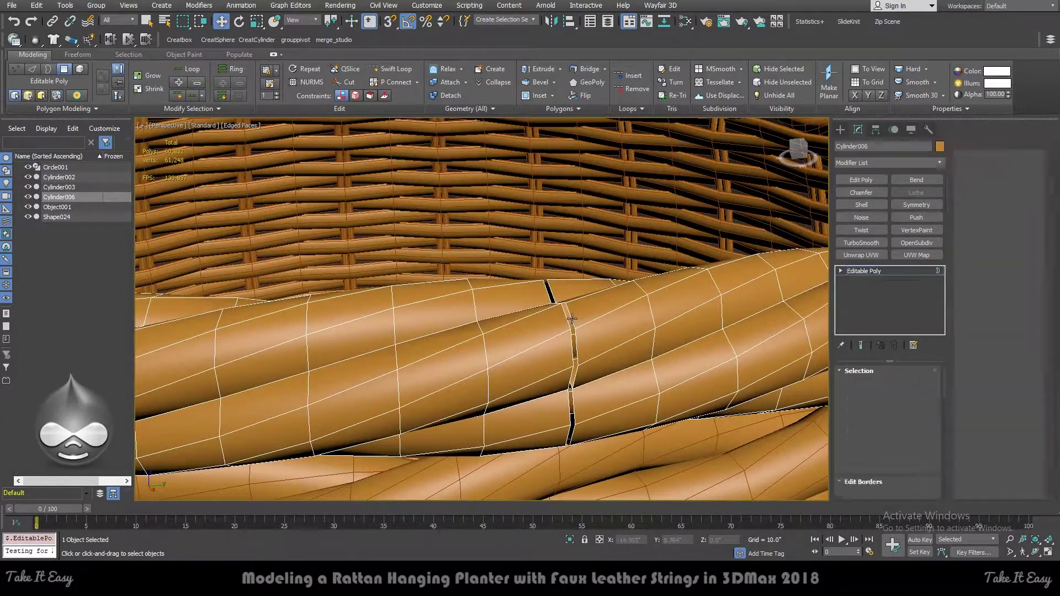
click(572, 320)
ctrl+click(567, 321)
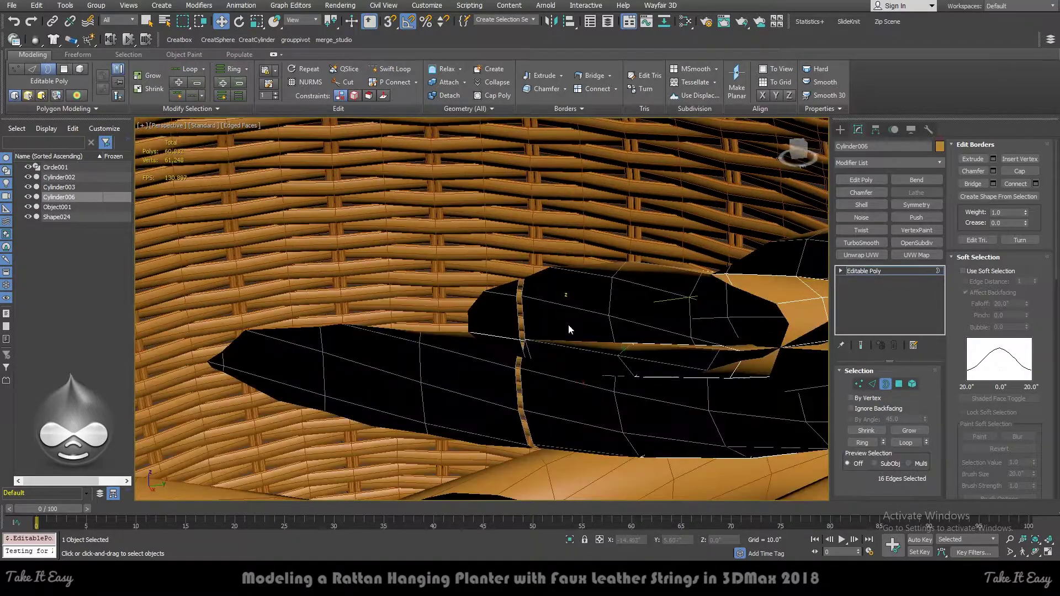
Convert the border selection to vertices and weld them.
ctrl+click(859, 383)
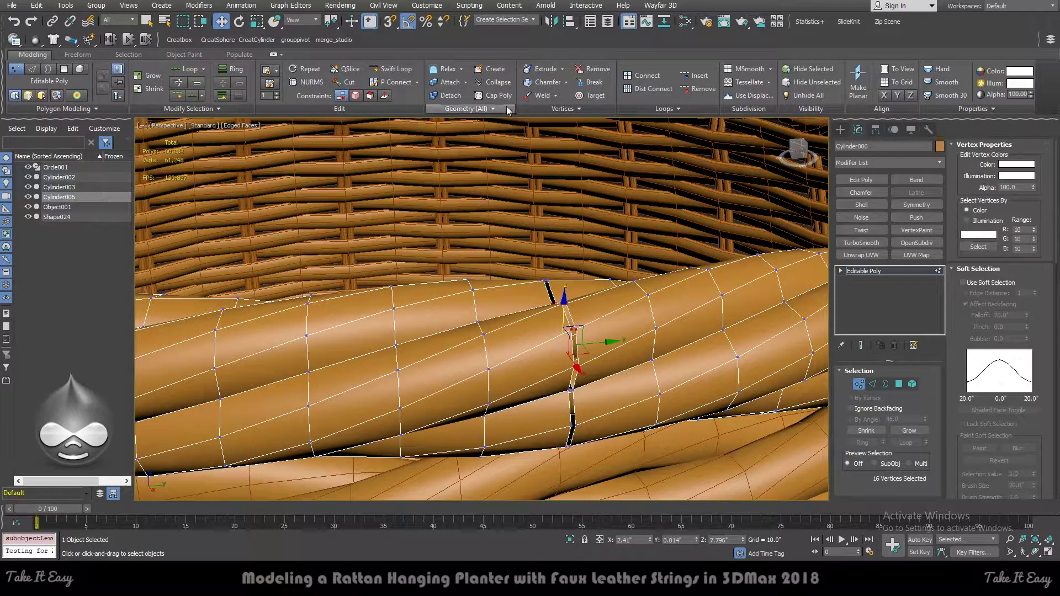
click(978, 145)
click(1035, 433)
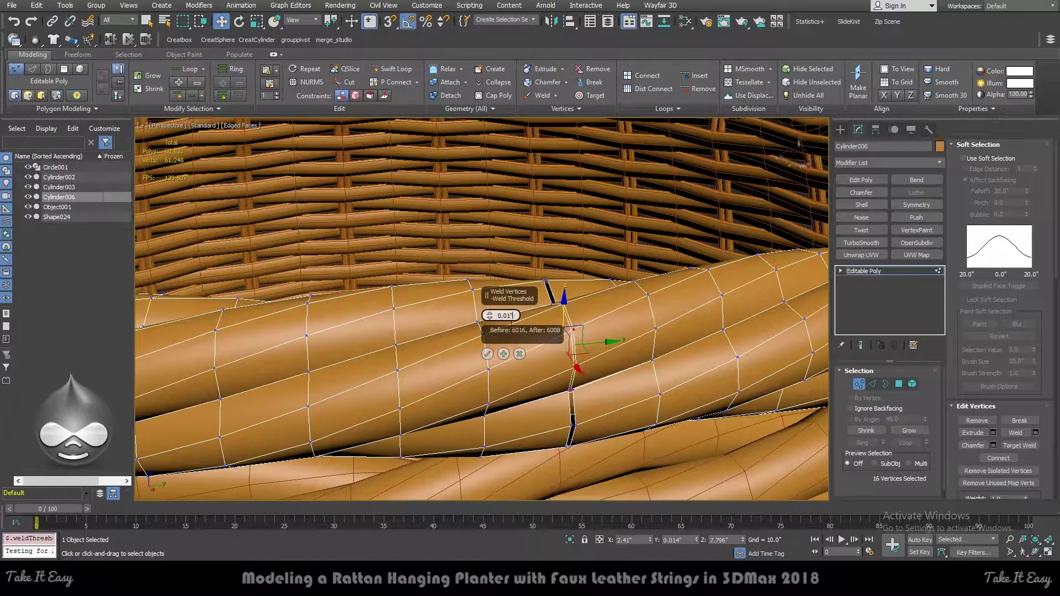
click(487, 354)
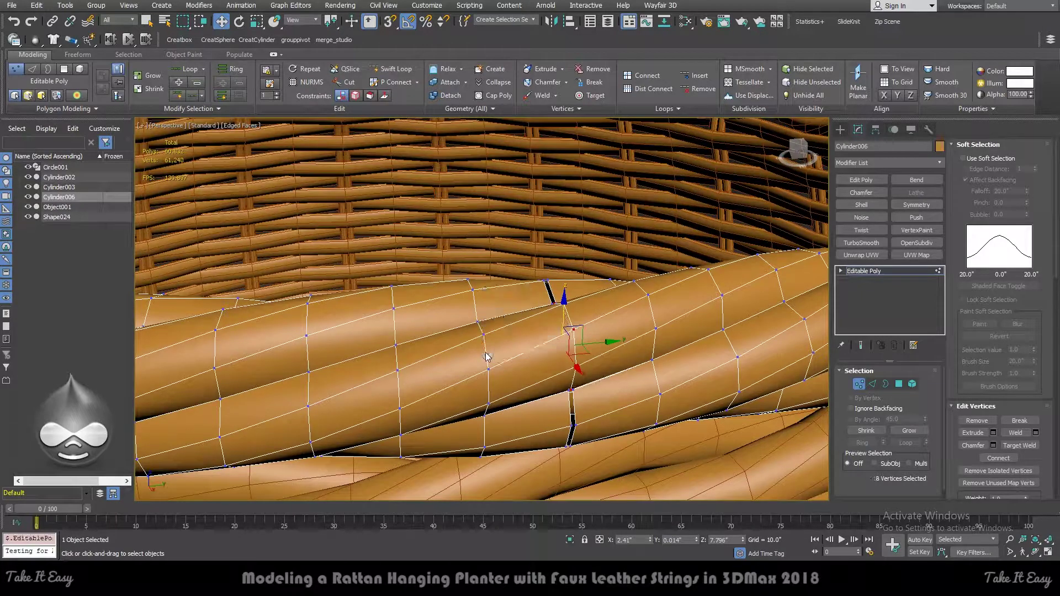
Select the seam edge loop, convert it to vertices, and weld again.
key(2)
ctrl+double_click(569, 406)
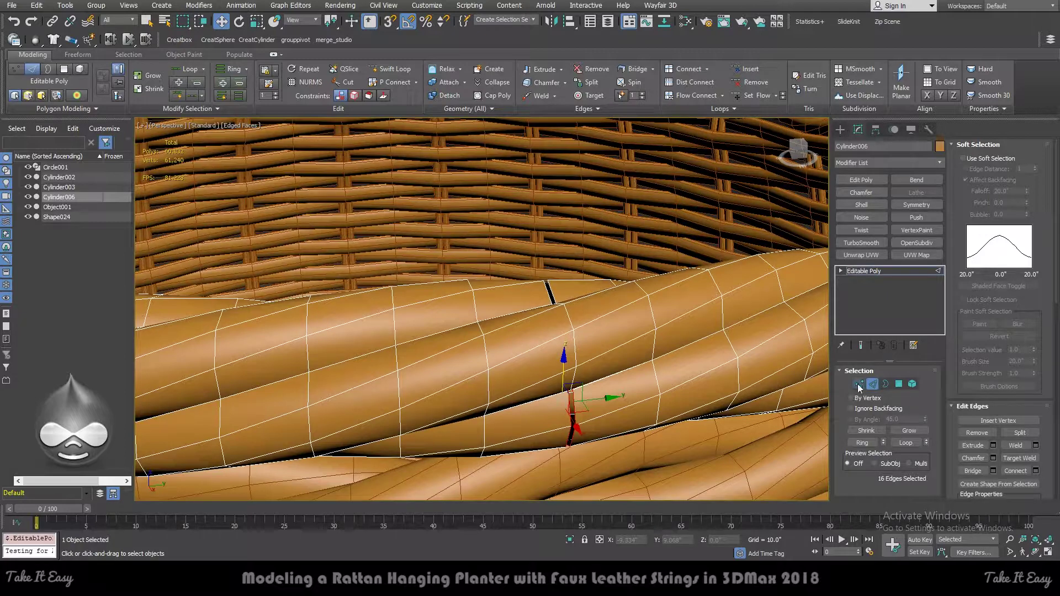
ctrl+click(859, 385)
click(1036, 433)
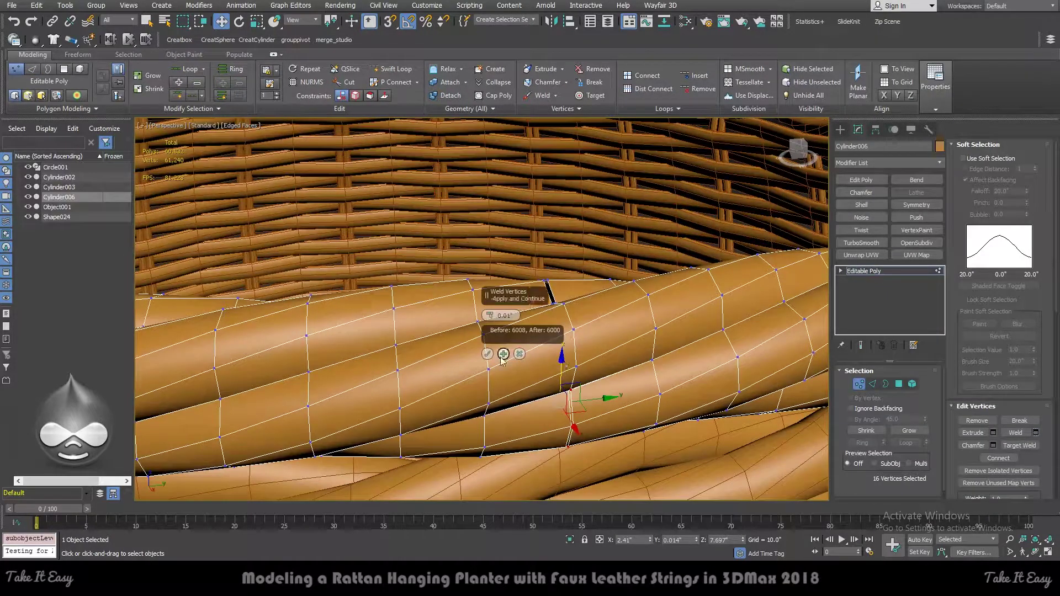
click(487, 354)
Select both seam edge loops and orbit close to inspect the twisted rope.
key(2)
click(552, 292)
double_click(552, 292)
mouse_move(552, 292)
alt+middle_down()
mouse_move(670, 359)
mouse_move(540, 309)
alt+middle_up()
alt+middle_drag(521, 256, 490, 258)
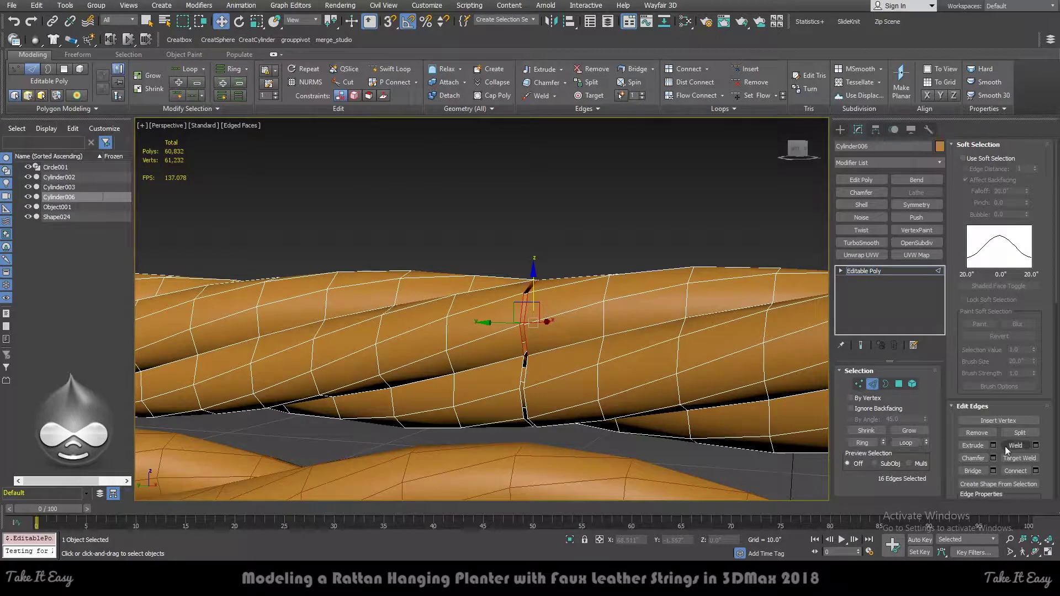
Weld the neighbouring seam edge loops, then weld their converted vertices.
click(543, 299)
click(528, 304)
click(906, 442)
ctrl+double_click(520, 316)
click(1035, 445)
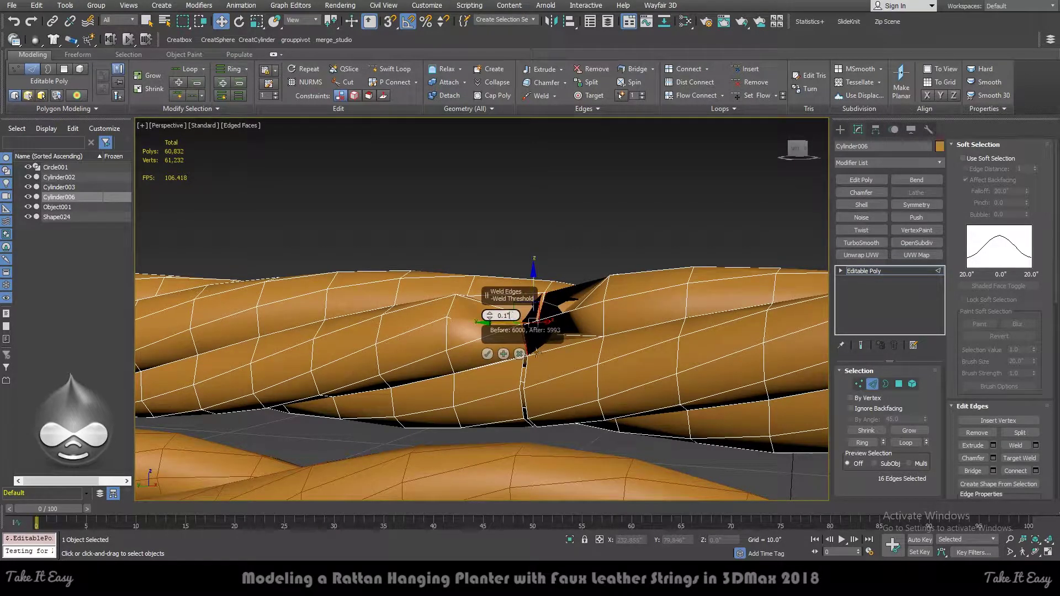
key(Return)
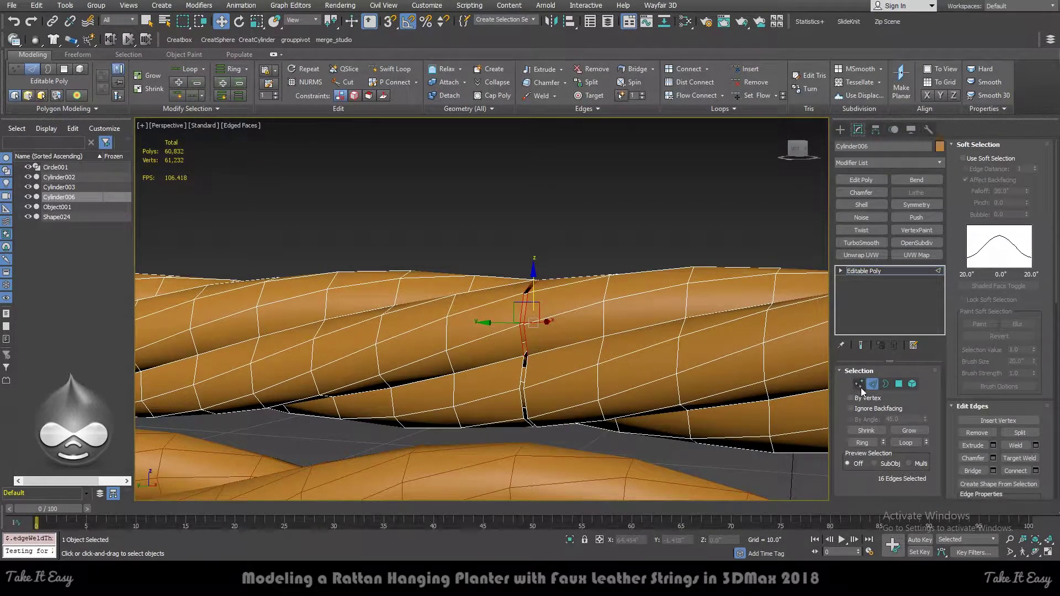
click(859, 384)
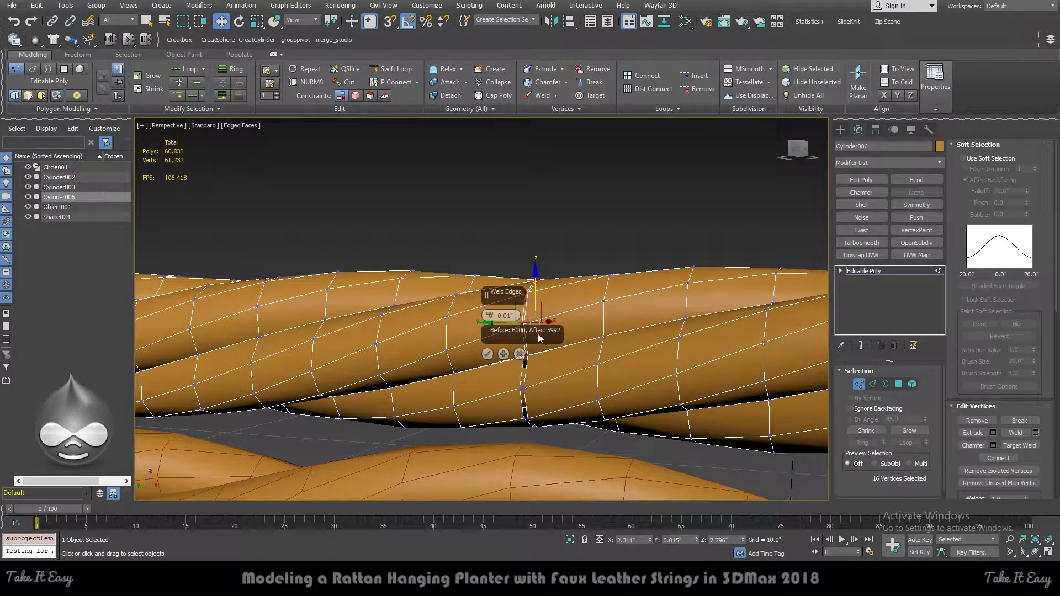
key(Return)
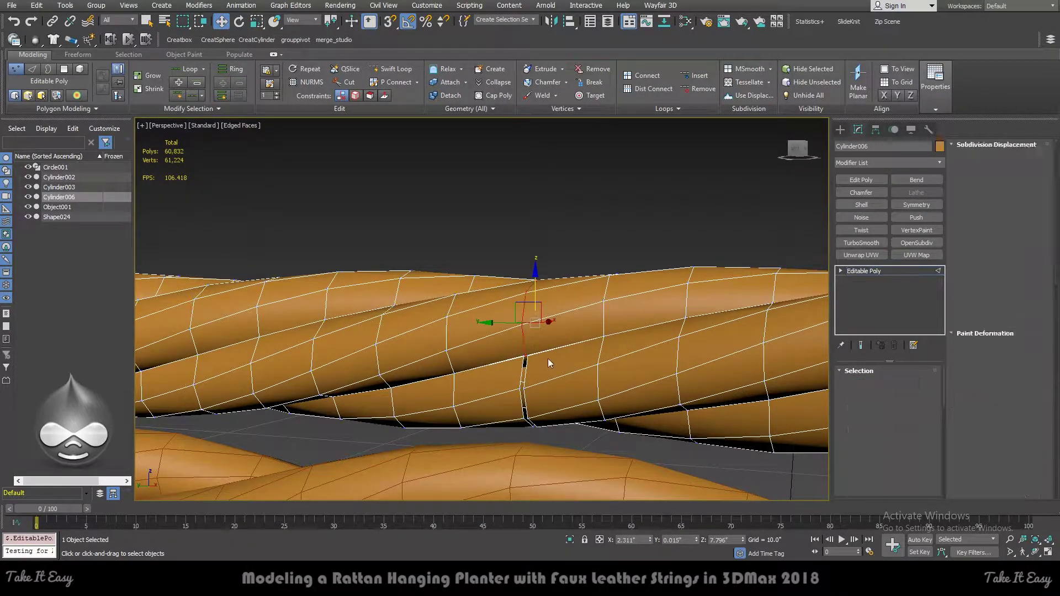
Select the remaining seam edge loops, convert them to vertices, and weld them.
key(2)
double_click(522, 370)
mouse_move(522, 370)
alt+middle_down()
mouse_move(465, 329)
mouse_move(820, 405)
alt+middle_up()
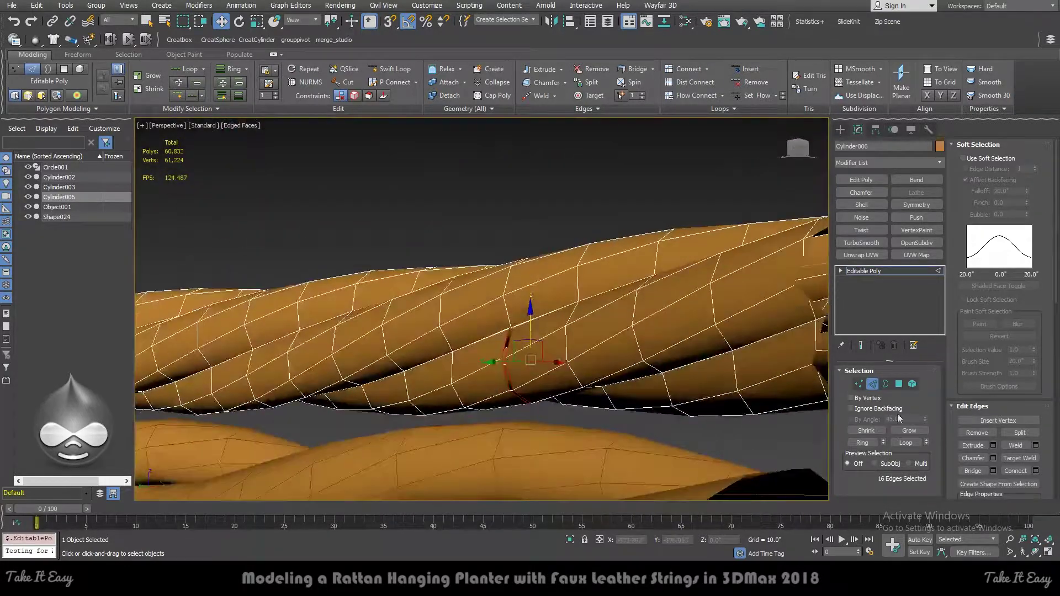
ctrl+click(861, 384)
click(1036, 433)
Frame the rim from the Front view and select an edge of the Cylinder006 rim strand.
key(2)
key(f)
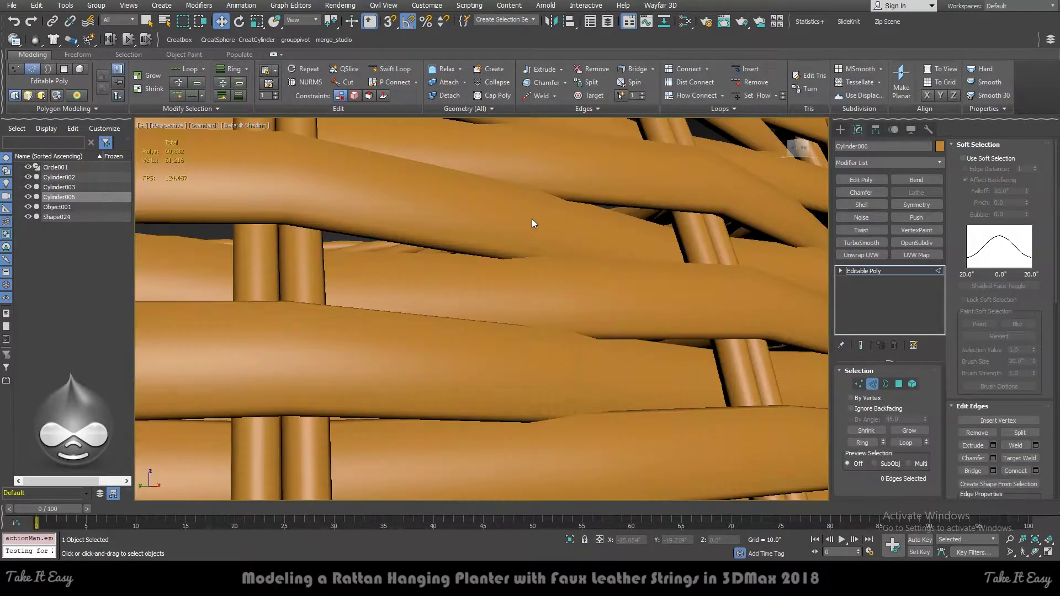
scroll(532, 218, down, 3)
scroll(532, 219, down, 3)
scroll(556, 235, up, 2)
click(559, 246)
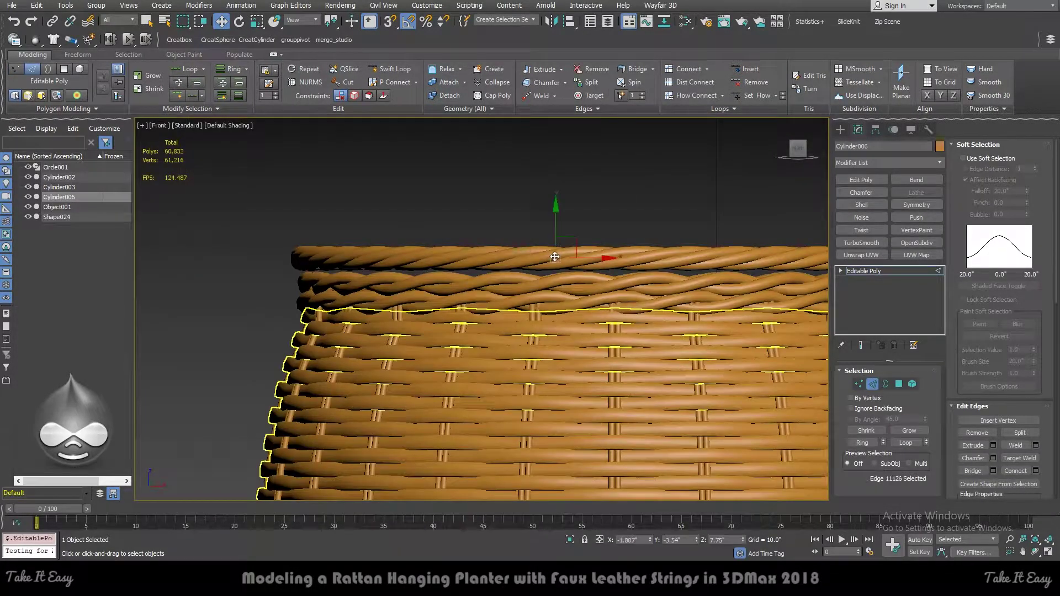
Select the twisted rim strands in Element mode, then clear the selection and exit sub-object mode.
scroll(559, 246, up, 2)
key(5)
click(576, 255)
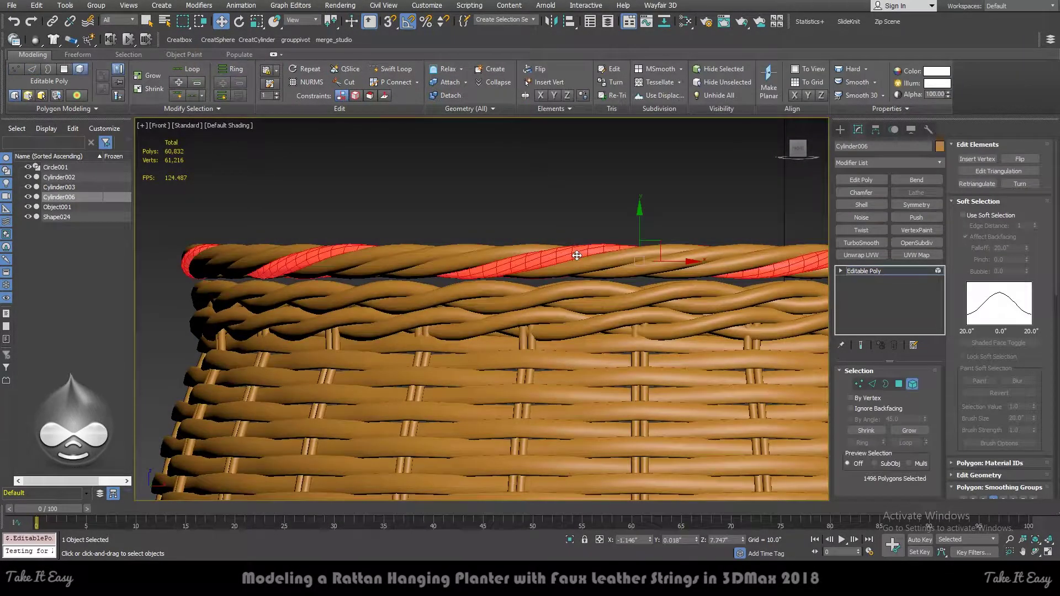
mouse_move(572, 262)
mouse_down()
mouse_move(603, 238)
mouse_move(641, 236)
mouse_move(641, 244)
mouse_up()
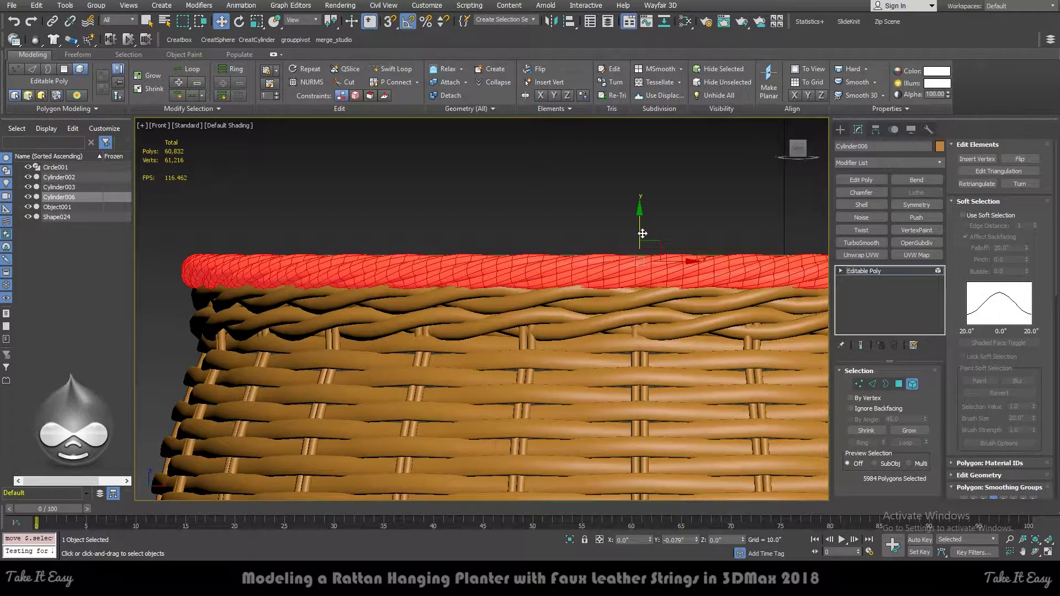
click(582, 300)
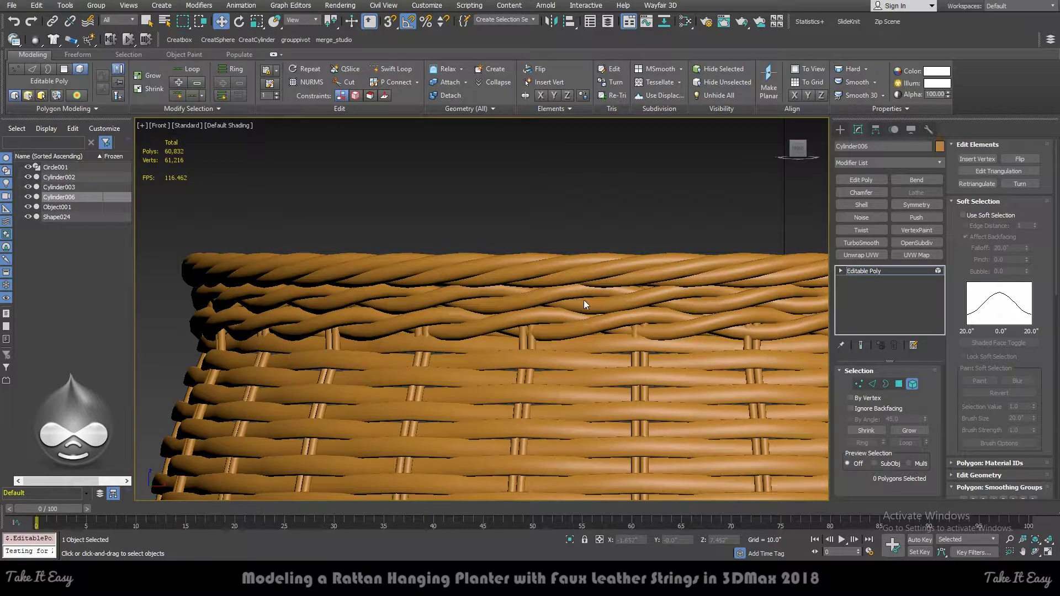
key(6)
Lower Cylinder003 and Cylinder006 slightly on Y, then look down into the basket in Perspective.
click(565, 298)
click(632, 277)
drag(640, 273, 641, 277)
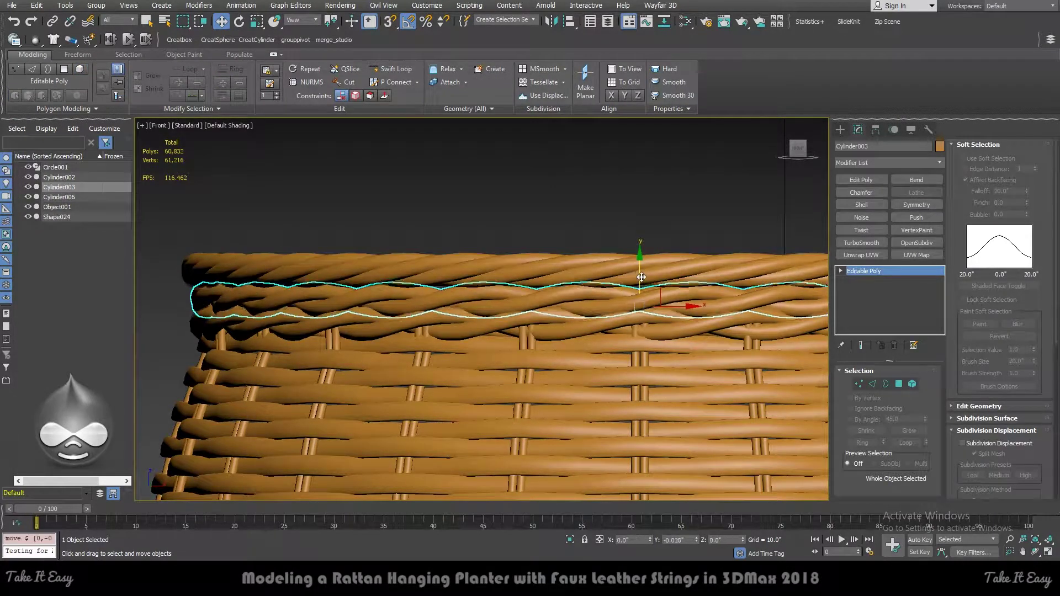
click(641, 208)
scroll(443, 197, down, 5)
scroll(552, 238, up, 5)
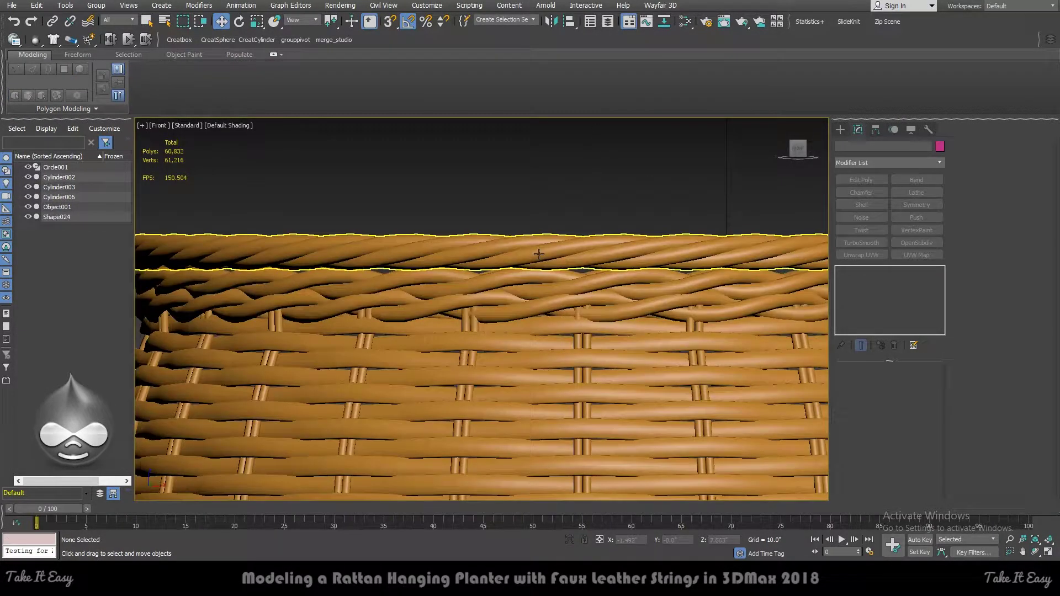
click(584, 239)
drag(586, 219, 587, 223)
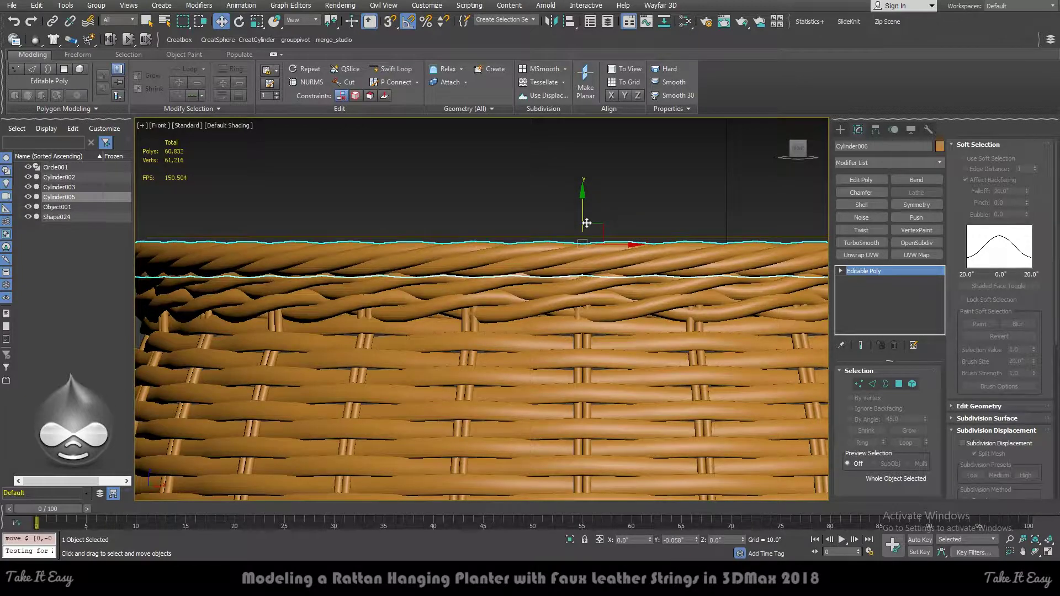
click(470, 181)
key(p)
mouse_move(478, 180)
alt+middle_down()
mouse_move(445, 290)
mouse_move(431, 238)
alt+middle_up()
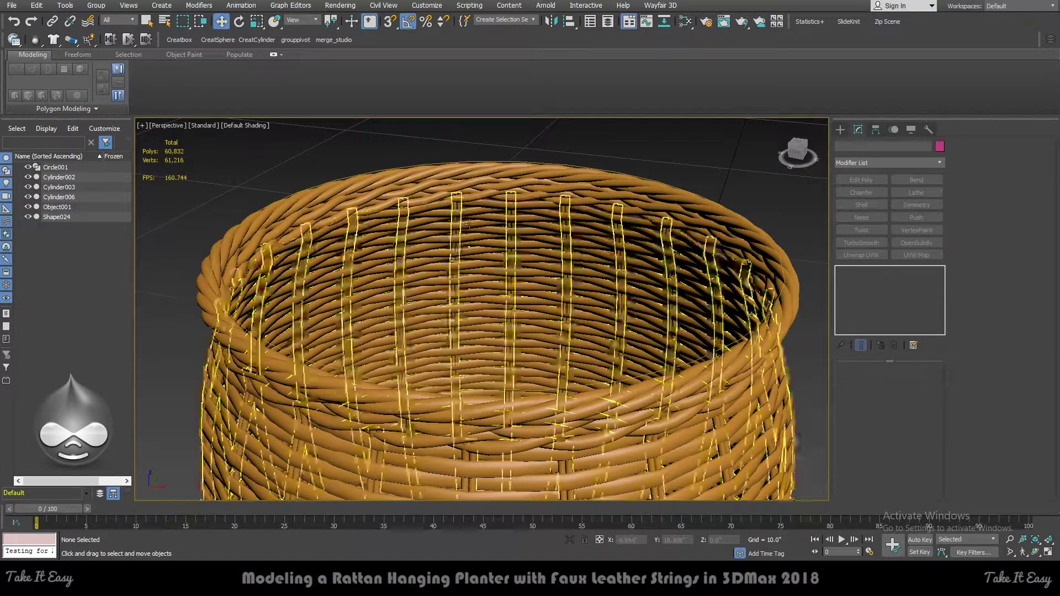
Delete the leftover Circle001 shape from the basket rim.
scroll(559, 188, down, 5)
click(574, 168)
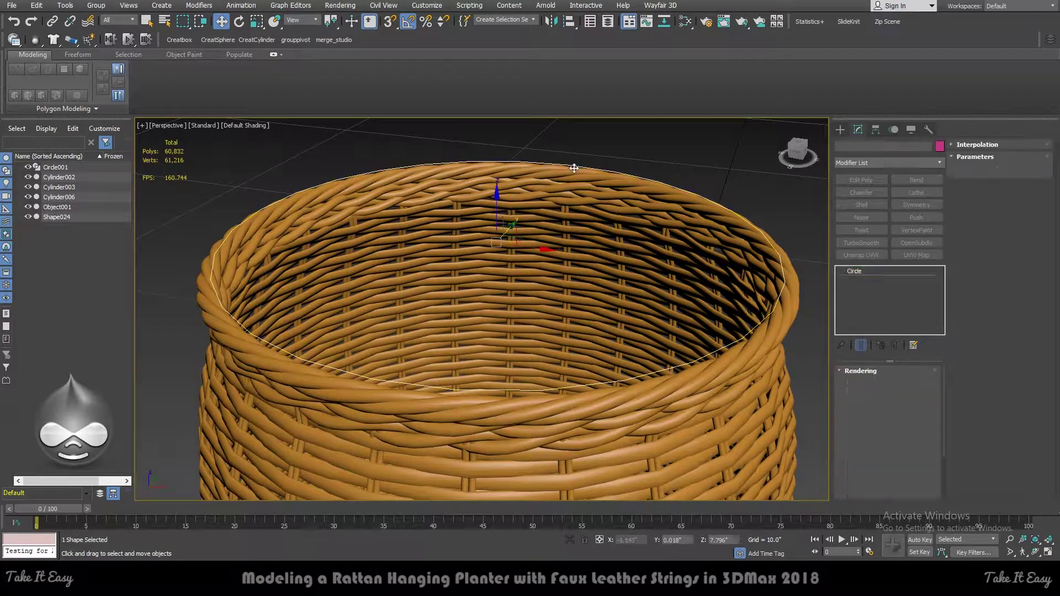
scroll(562, 178, down, 10)
scroll(562, 178, up, 8)
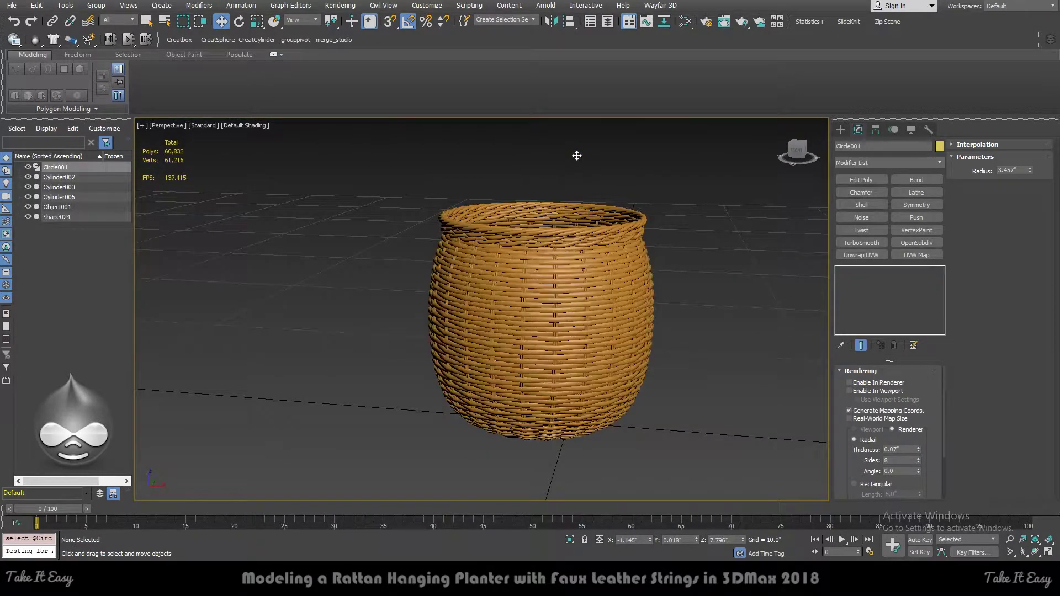
key(Delete)
Orbit around the basket, then show the Splines shape types in the Front view.
alt+middle_drag(650, 184, 644, 203)
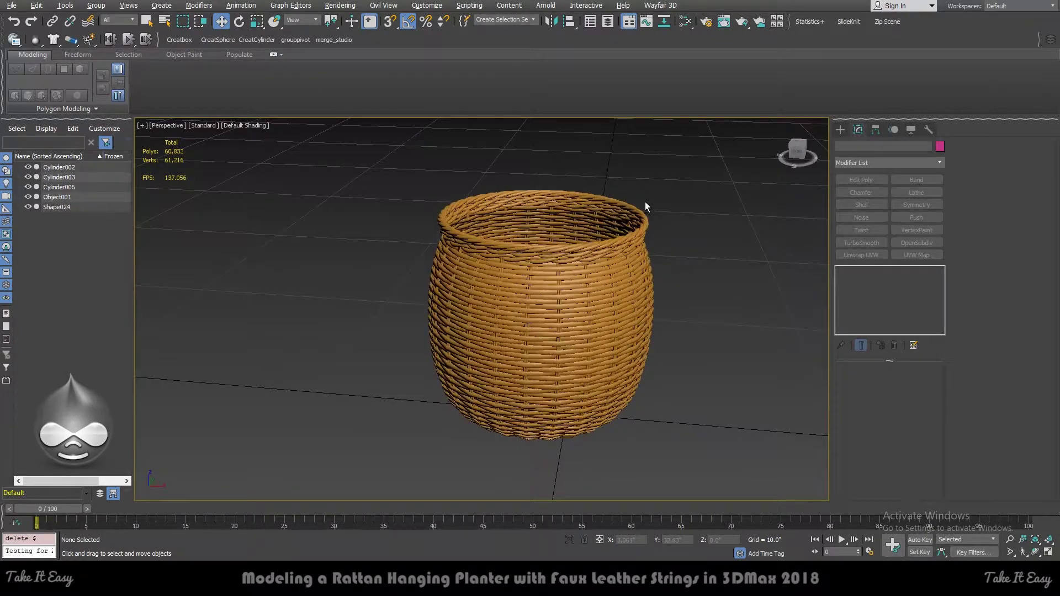
scroll(552, 232, up, 3)
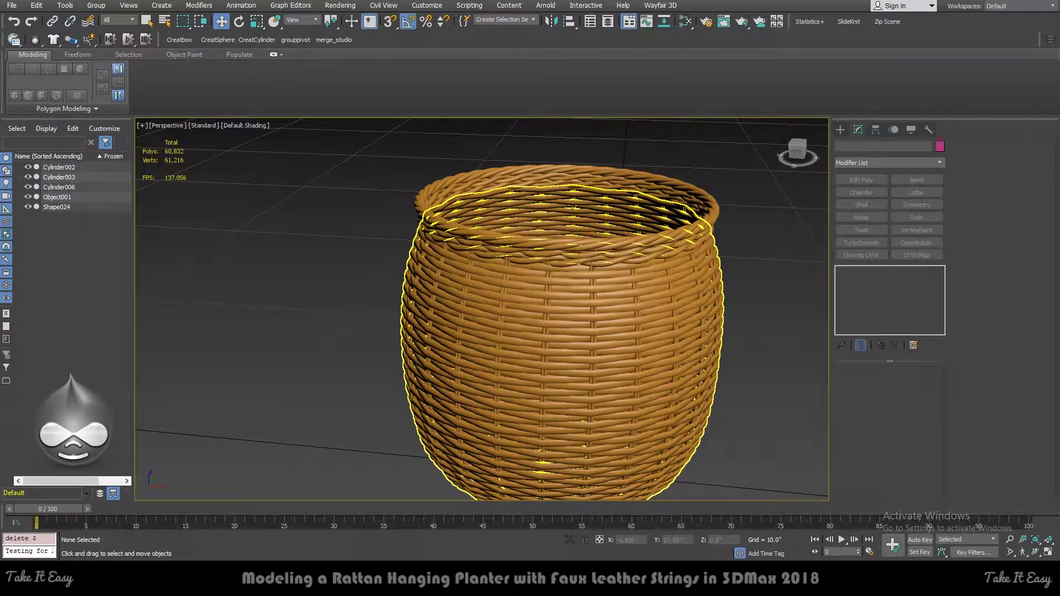
scroll(469, 276, up, 3)
scroll(439, 296, up, 2)
alt+middle_drag(439, 295, 405, 280)
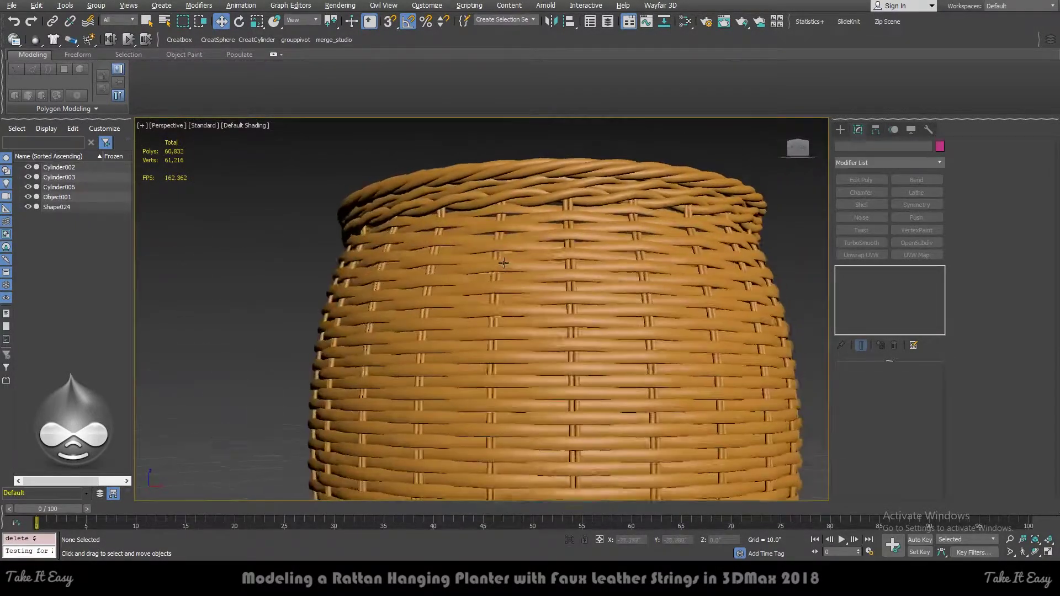
alt+middle_drag(404, 281, 408, 276)
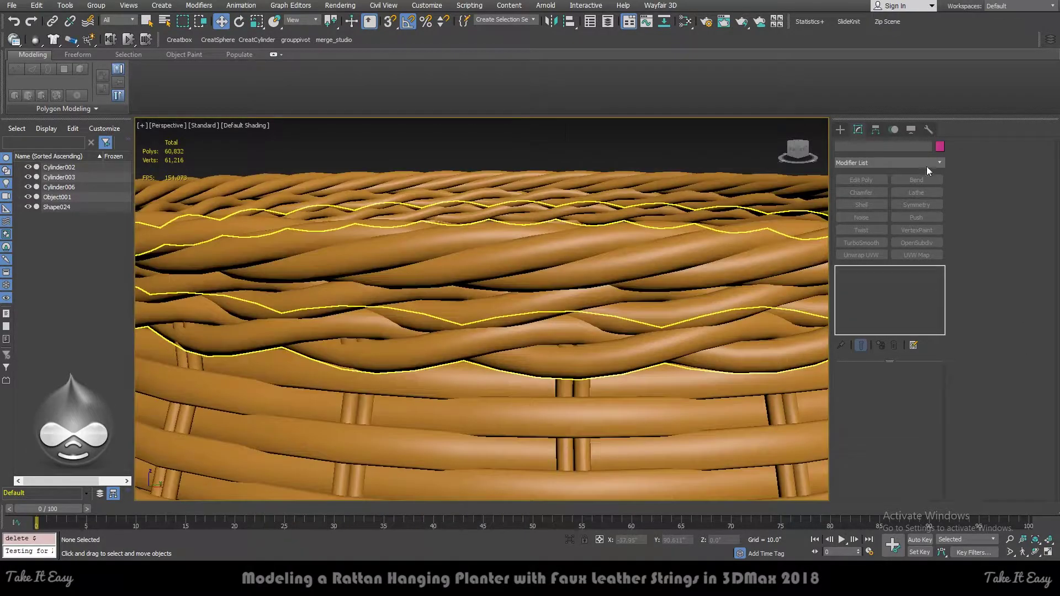
key(f)
click(840, 129)
click(853, 145)
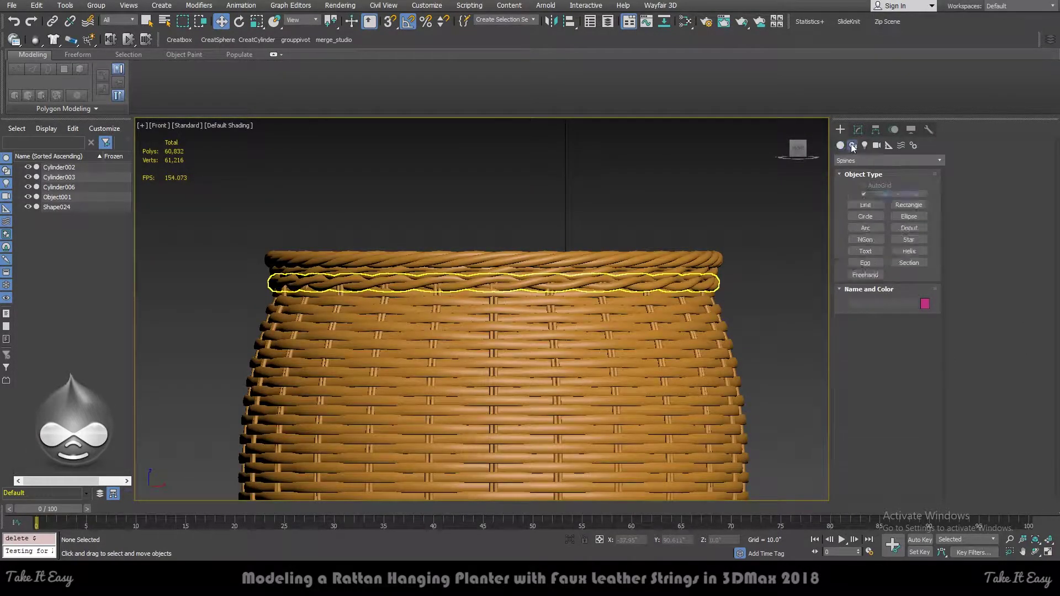
Pick the Line tool and zoom in on the basket rim, checking Left and Front views in wireframe.
click(866, 196)
scroll(565, 246, down, 5)
scroll(567, 189, down, 2)
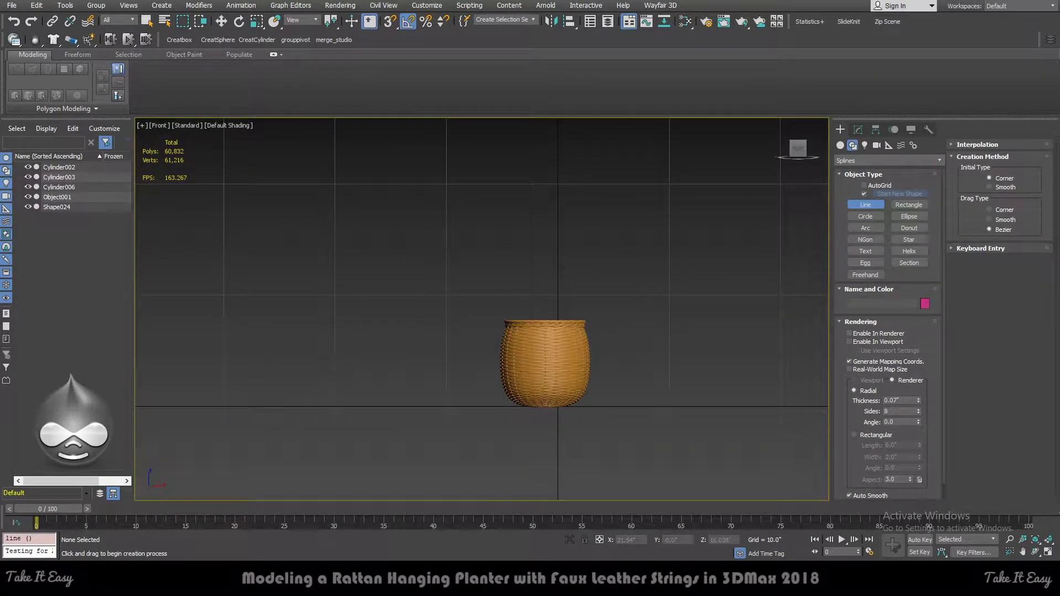
scroll(549, 320, up, 4)
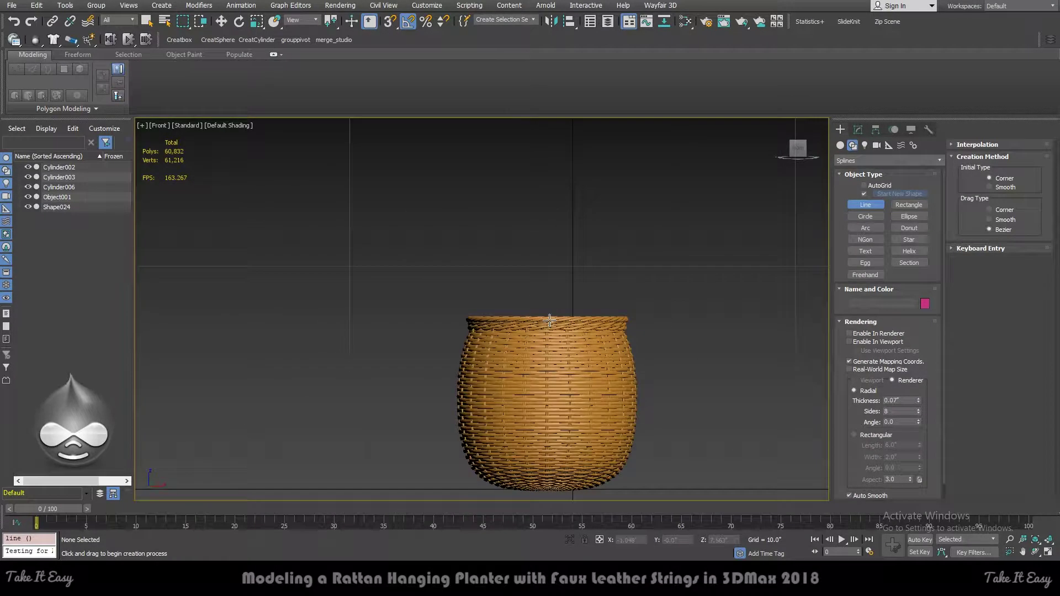
key(l)
key(F3)
scroll(474, 289, up, 3)
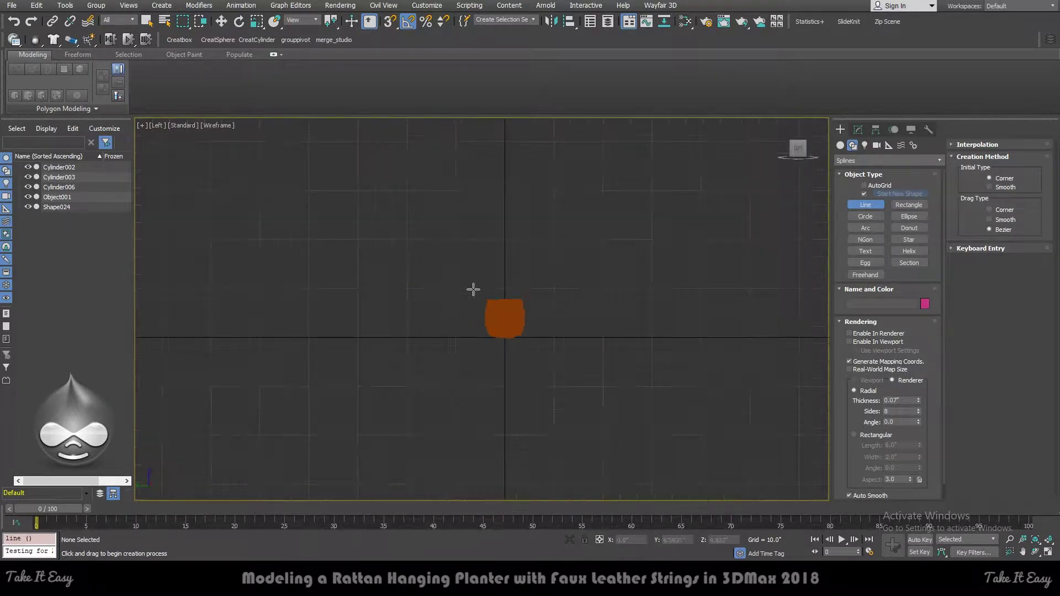
scroll(536, 277, up, 8)
key(f)
key(F3)
scroll(481, 320, up, 3)
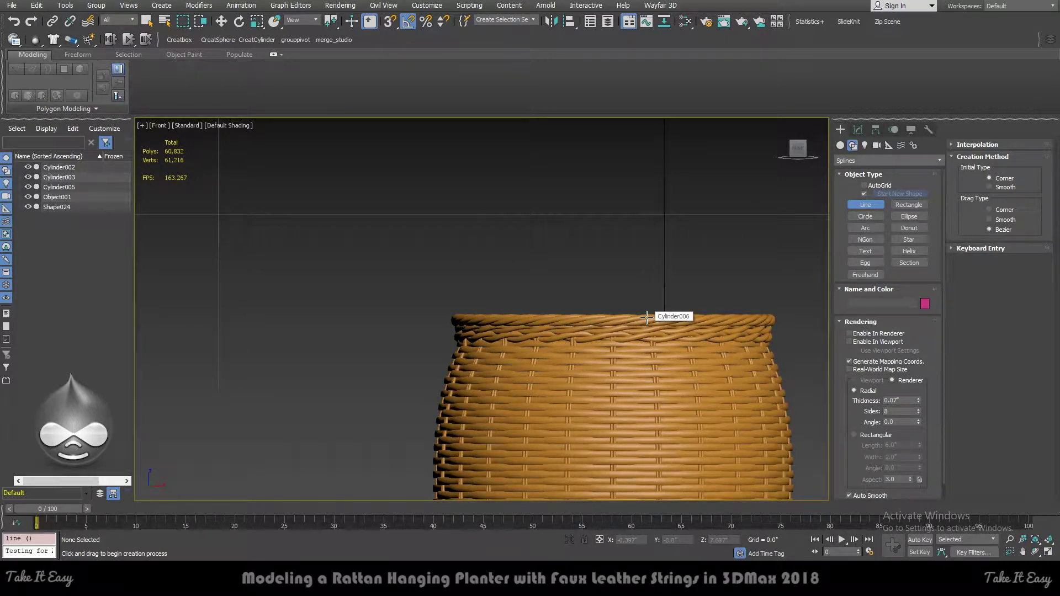
scroll(450, 317, up, 2)
scroll(450, 317, up, 2)
scroll(442, 301, down, 4)
scroll(454, 291, down, 2)
key(F3)
scroll(454, 291, up, 3)
scroll(442, 317, up, 1)
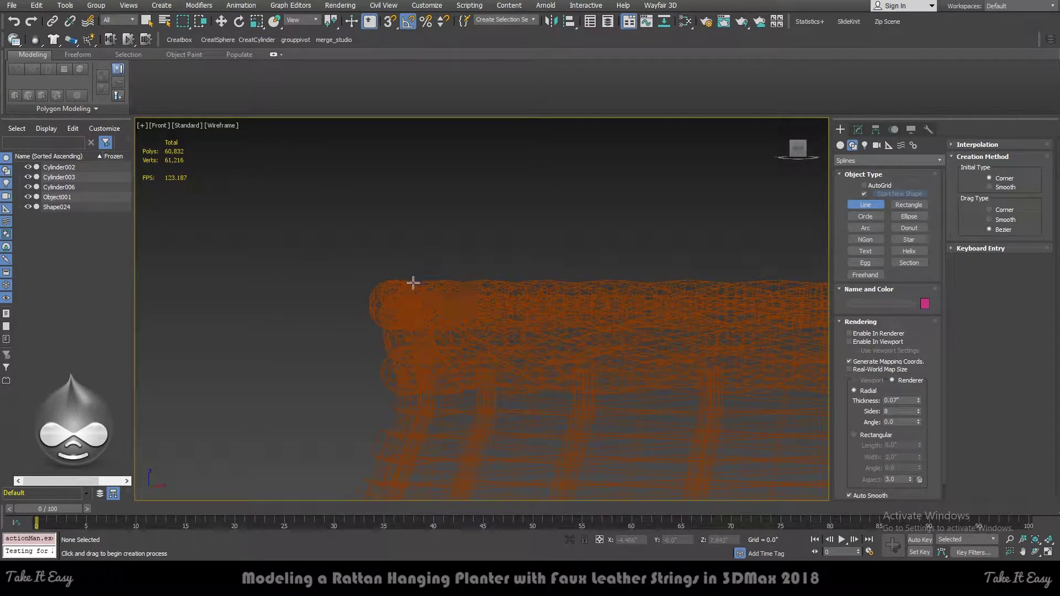
key(F3)
key(F3)
key(F3)
key(F3)
scroll(422, 284, up, 1)
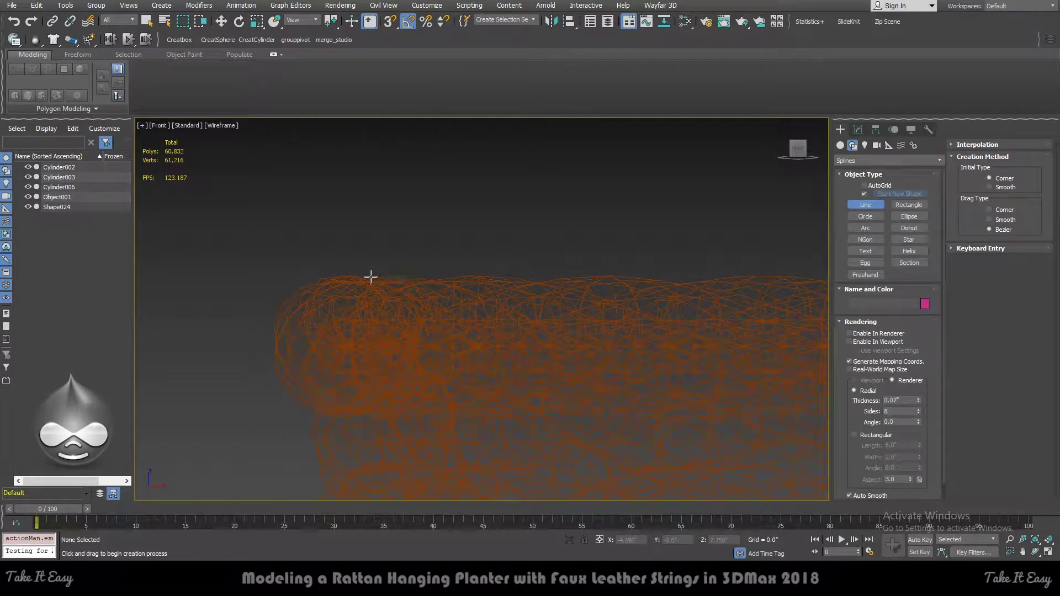
Draw Line001 from the basket rim to a top point high above it.
click(373, 278)
key(F3)
scroll(426, 176, down, 3)
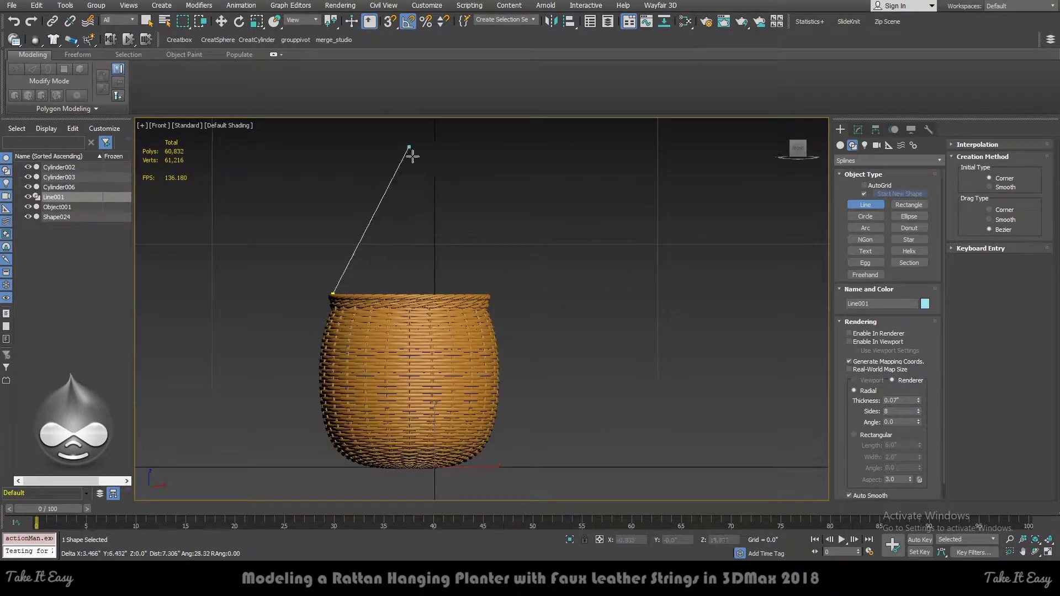
scroll(440, 197, down, 2)
middle_drag(440, 197, 464, 247)
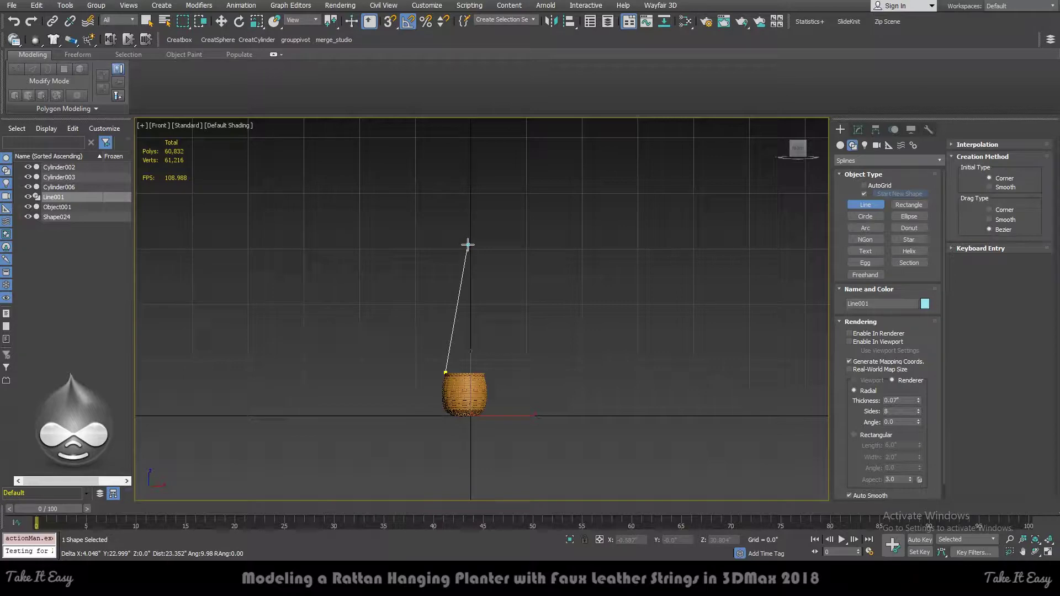
click(468, 248)
right_click(544, 322)
key(w)
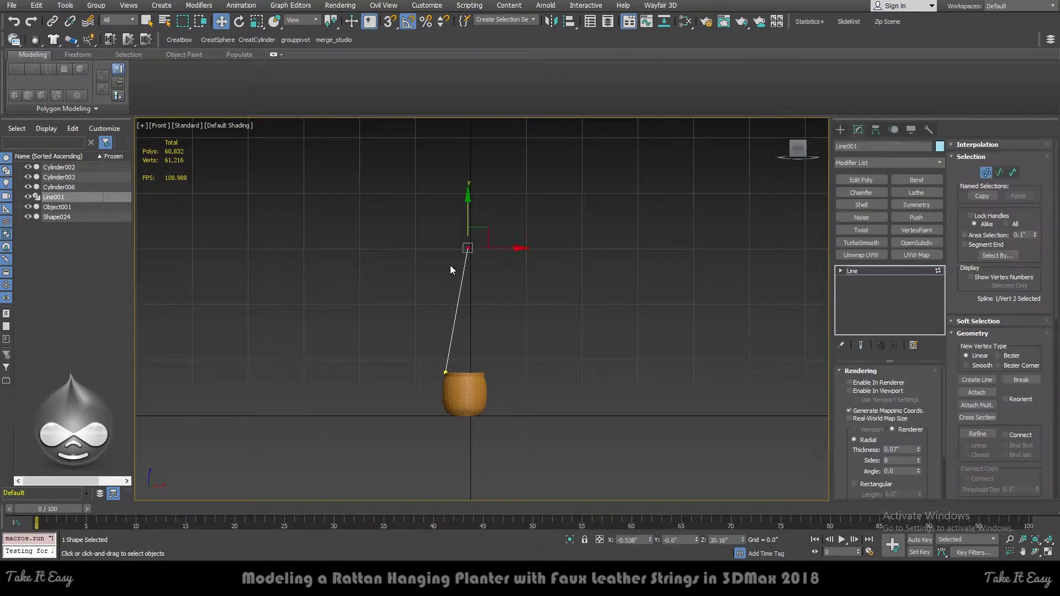
key(t)
scroll(691, 249, up, 5)
In the Top view, snap Line001's top vertex to the centre of the basket opening.
drag(712, 310, 667, 309)
scroll(663, 304, up, 2)
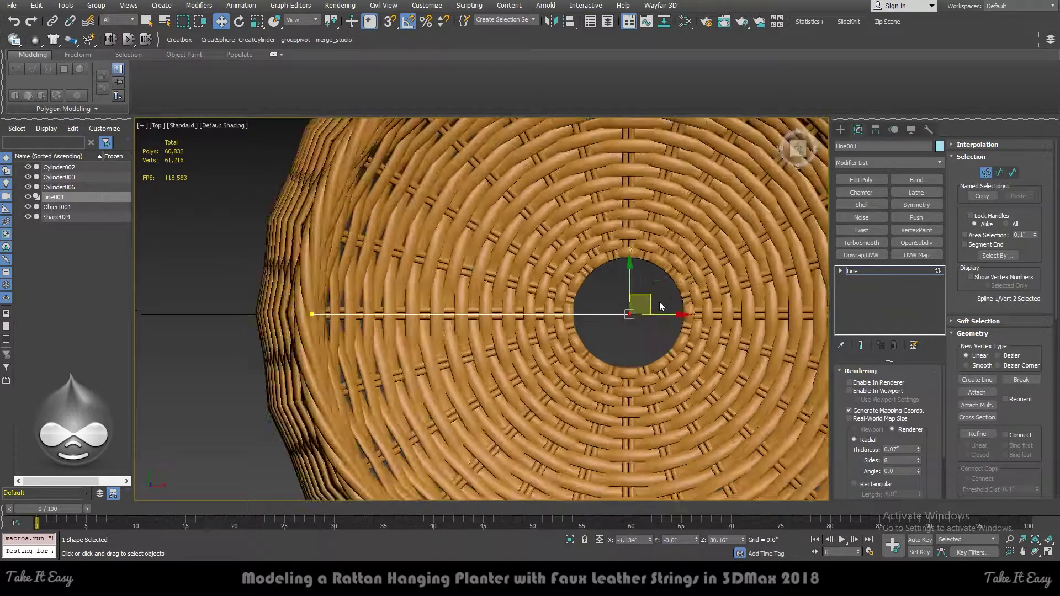
scroll(660, 304, up, 2)
key(F4)
scroll(645, 291, up, 1)
key(s)
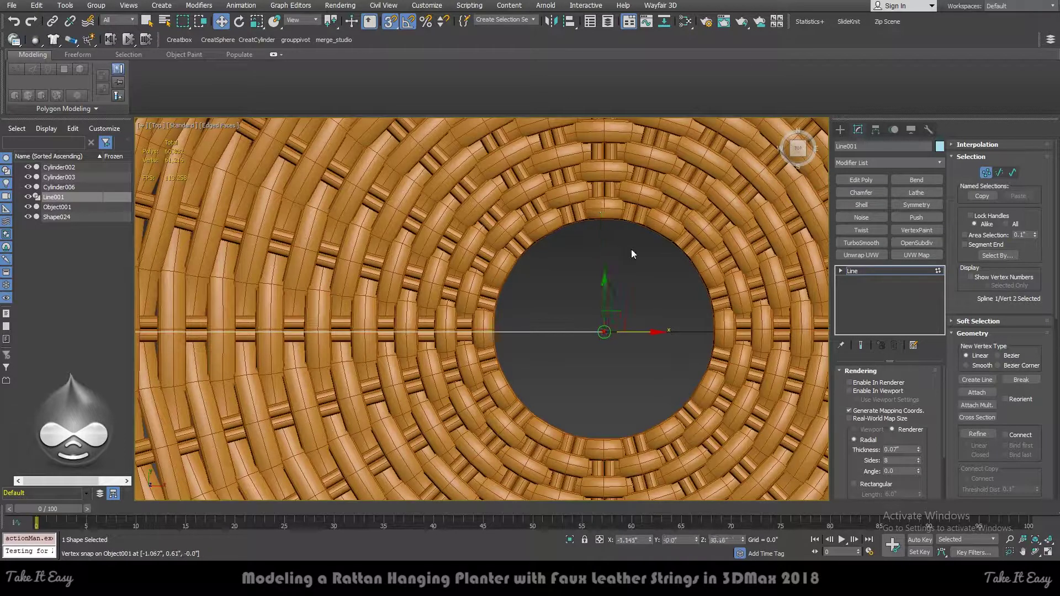
scroll(630, 249, down, 2)
key(s)
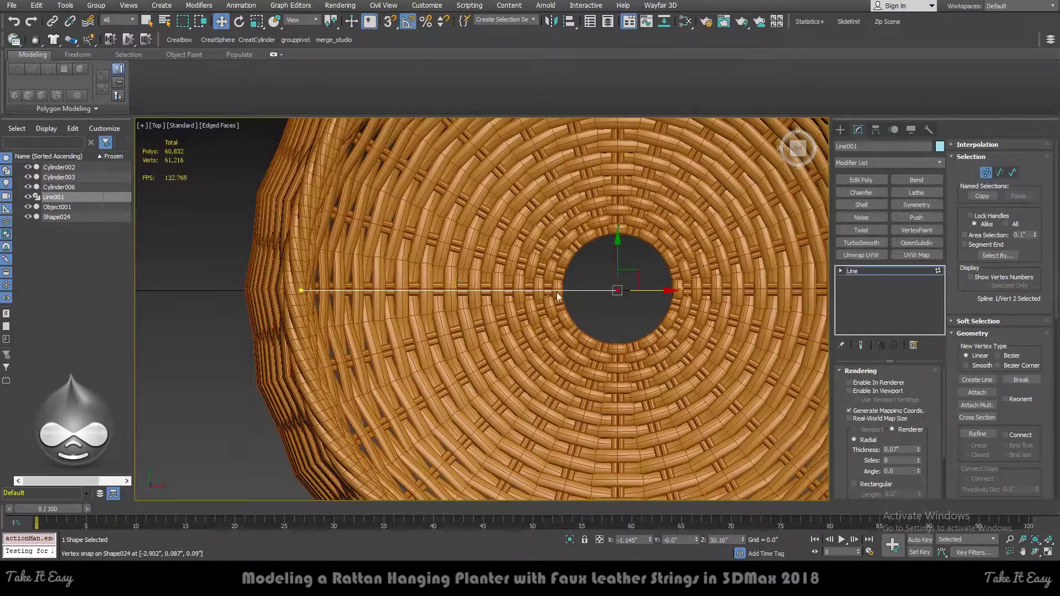
scroll(561, 287, down, 3)
Enable Line001 in renderer and viewport as a radial cord, 0.07 thick with 8 sides.
key(f)
scroll(512, 299, up, 3)
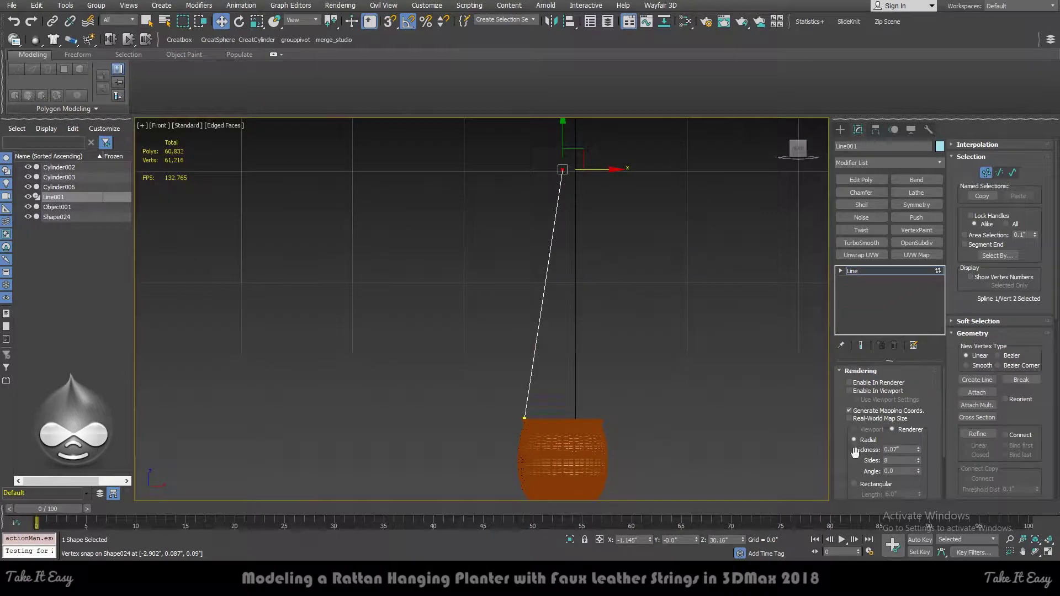
click(857, 391)
scroll(518, 423, up, 3)
scroll(484, 423, up, 3)
scroll(356, 230, down, 2)
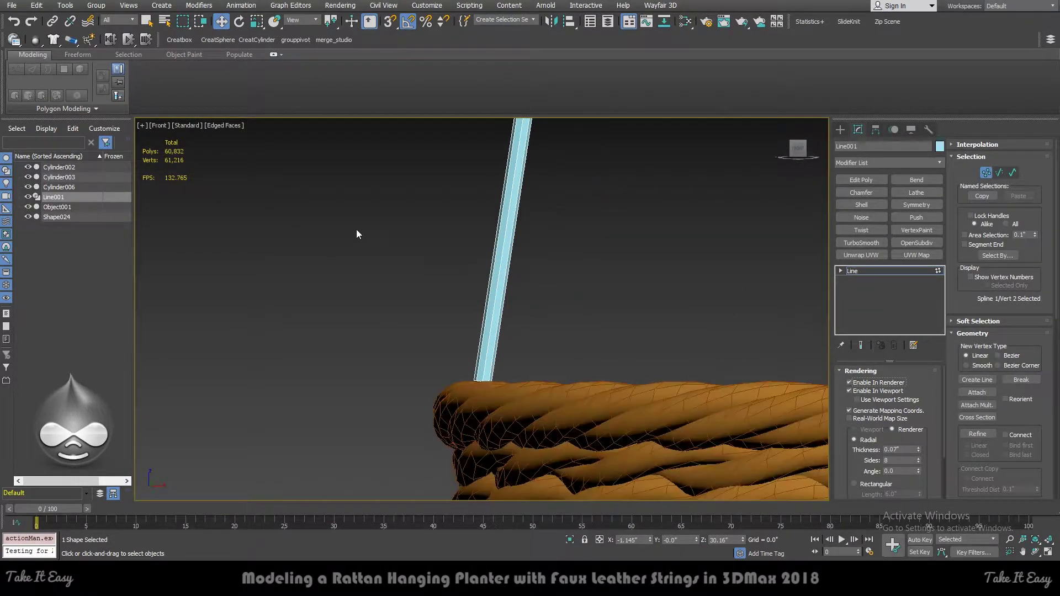
Raise Line001's rendering thickness from 0.07 to 0.08.
scroll(356, 230, down, 3)
key(1)
click(644, 255)
key(F4)
scroll(575, 281, down, 2)
scroll(595, 273, up, 5)
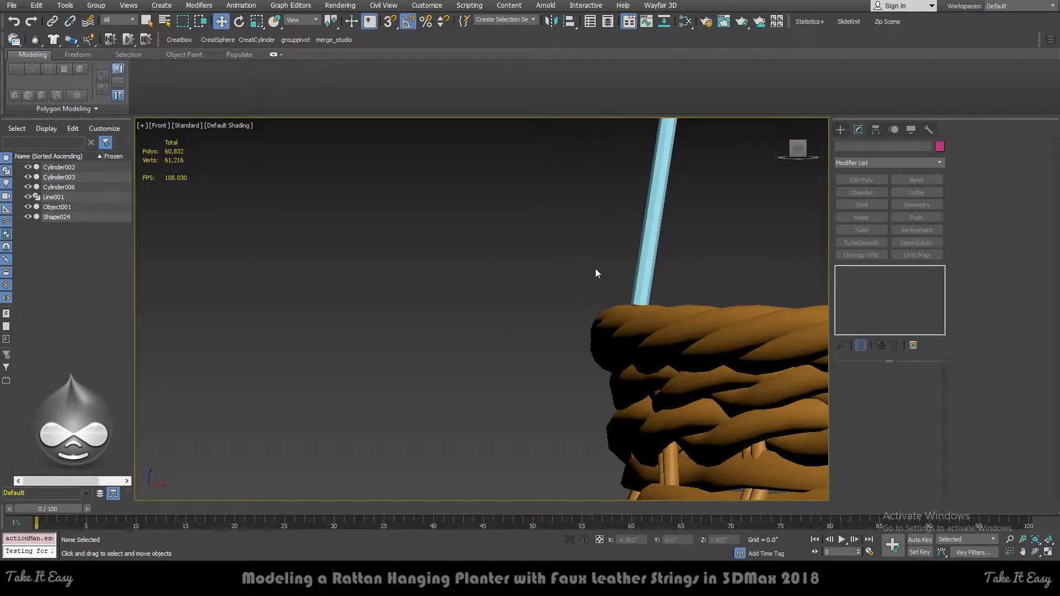
click(654, 277)
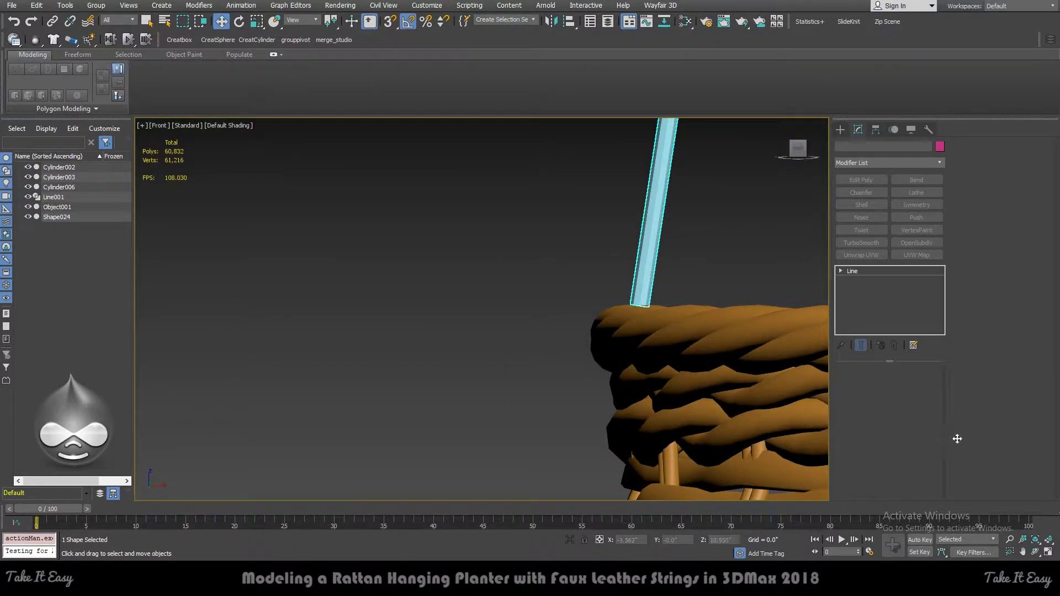
click(909, 448)
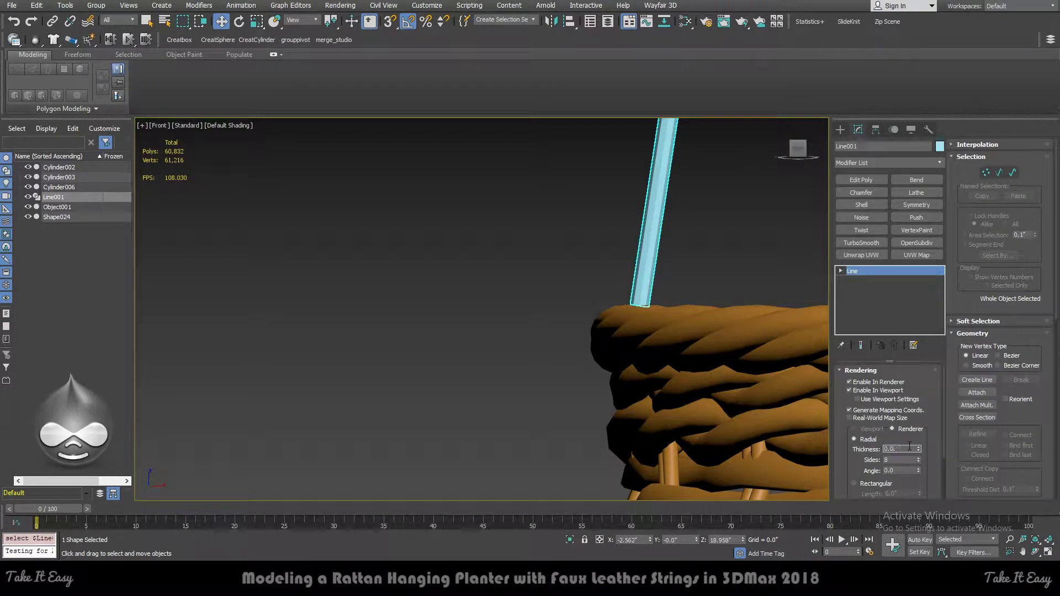
text(8)
key(Return)
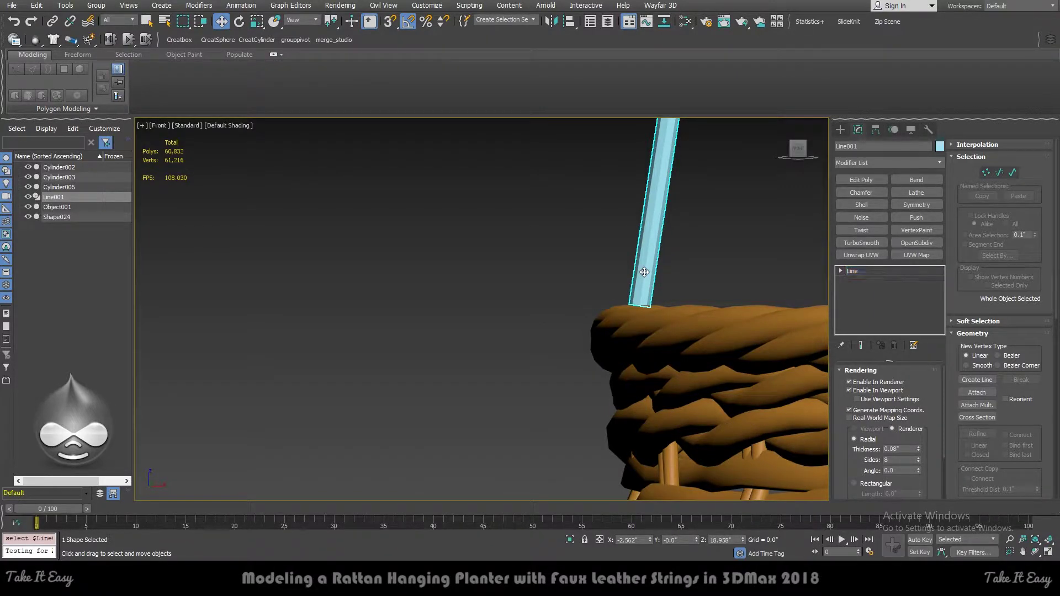
key(F3)
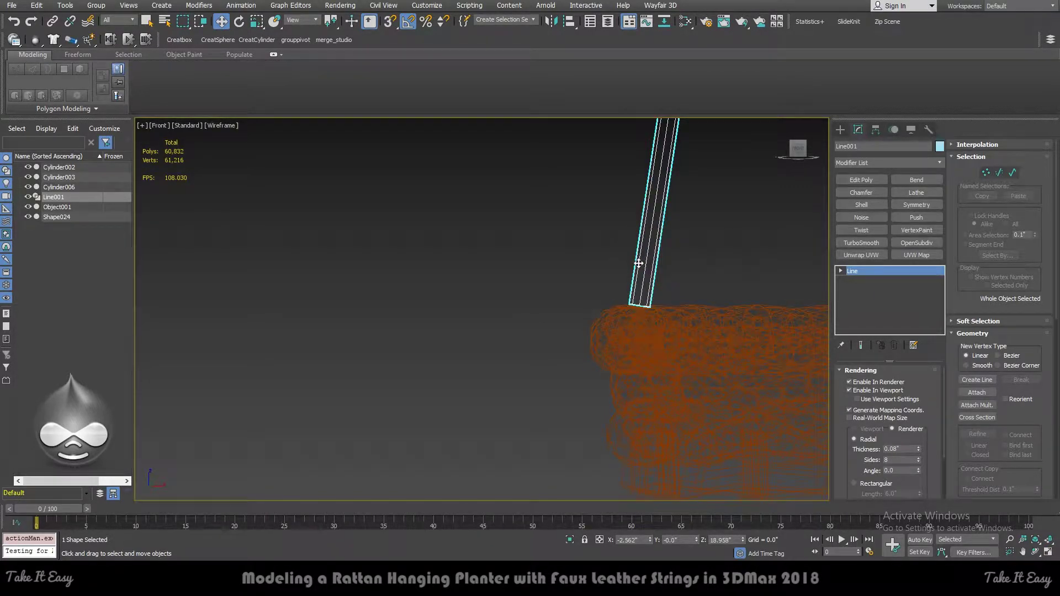
Refine a vertex near the rim and move the string's end over the rim and down outside.
key(1)
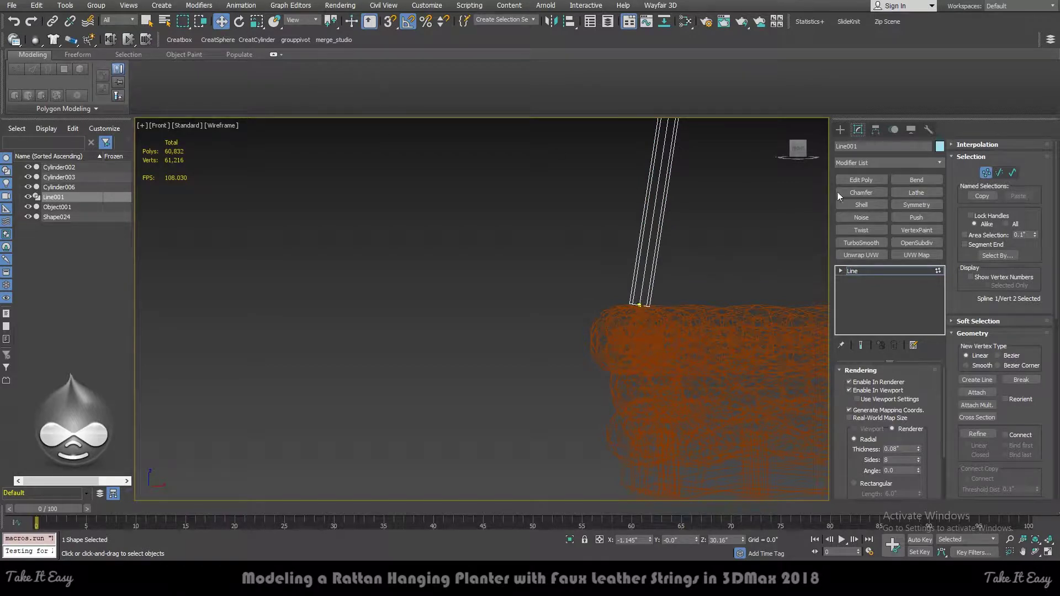
scroll(1011, 398, down, 3)
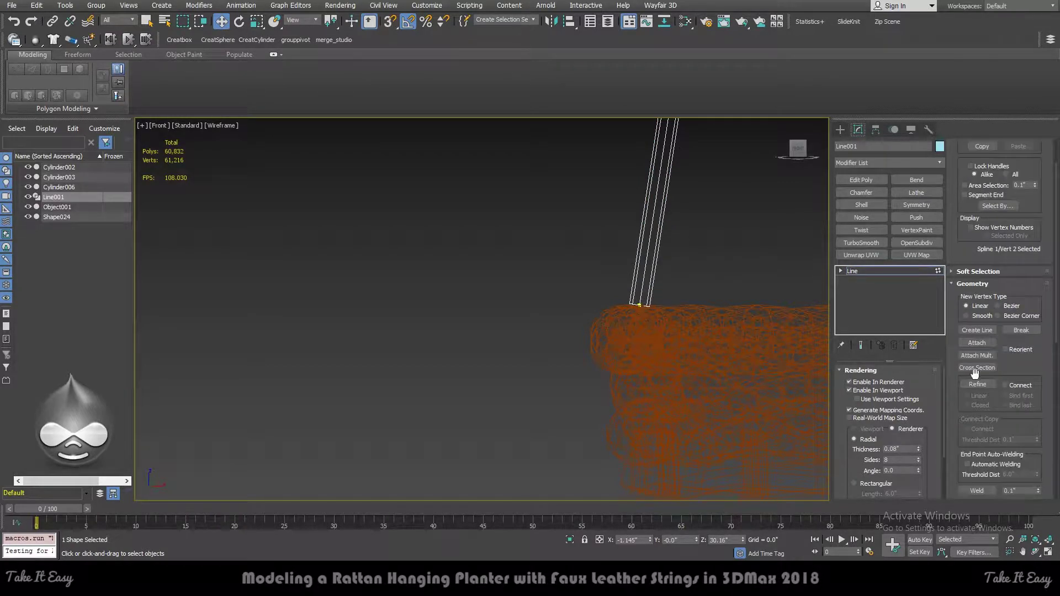
click(977, 384)
click(641, 295)
key(w)
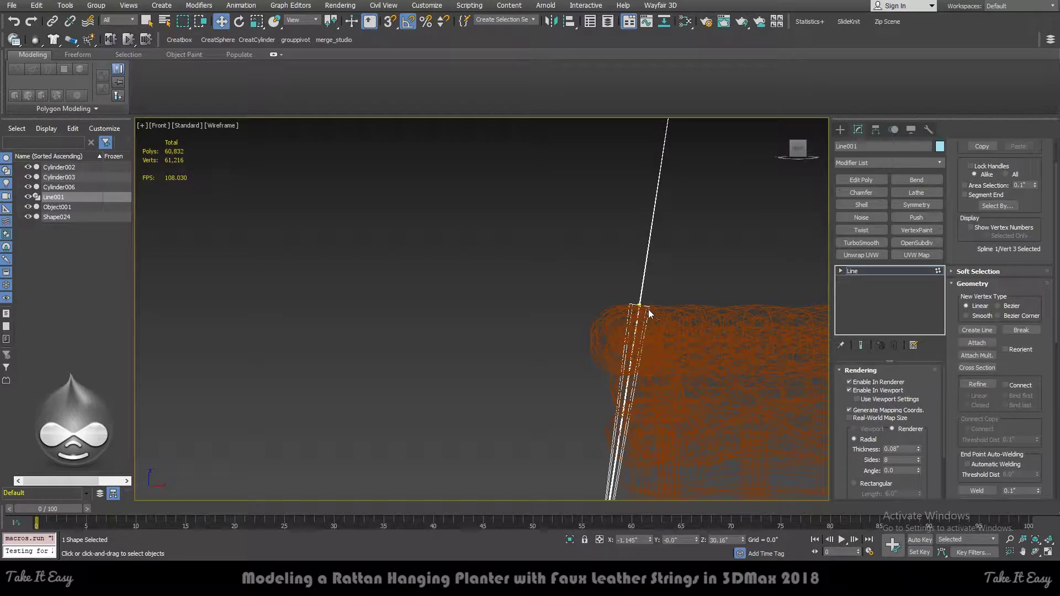
click(608, 331)
scroll(607, 353, up, 2)
drag(607, 353, 610, 274)
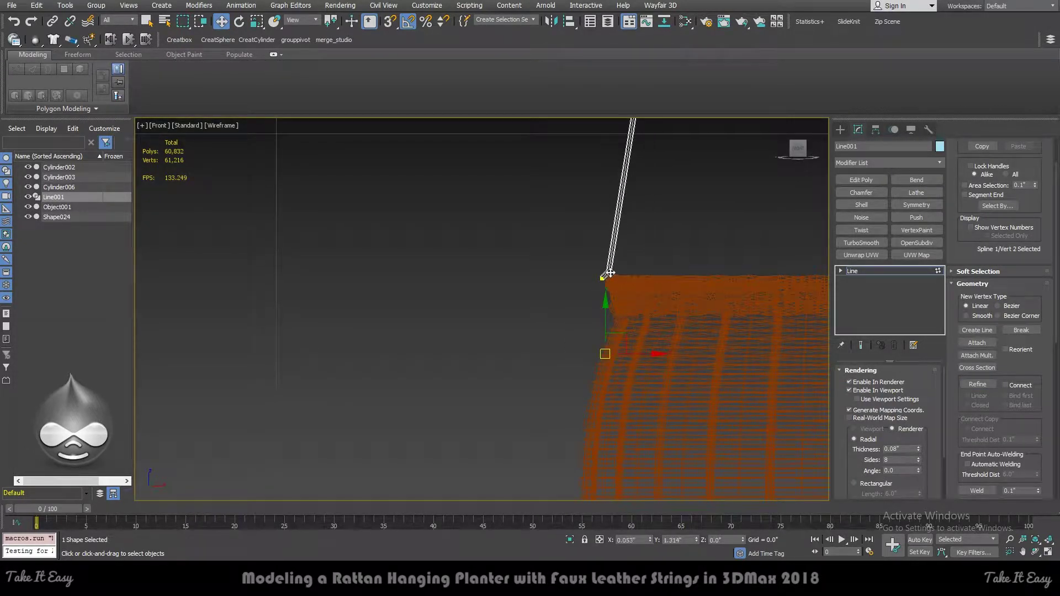
scroll(607, 275, up, 3)
middle_drag(597, 279, 638, 260)
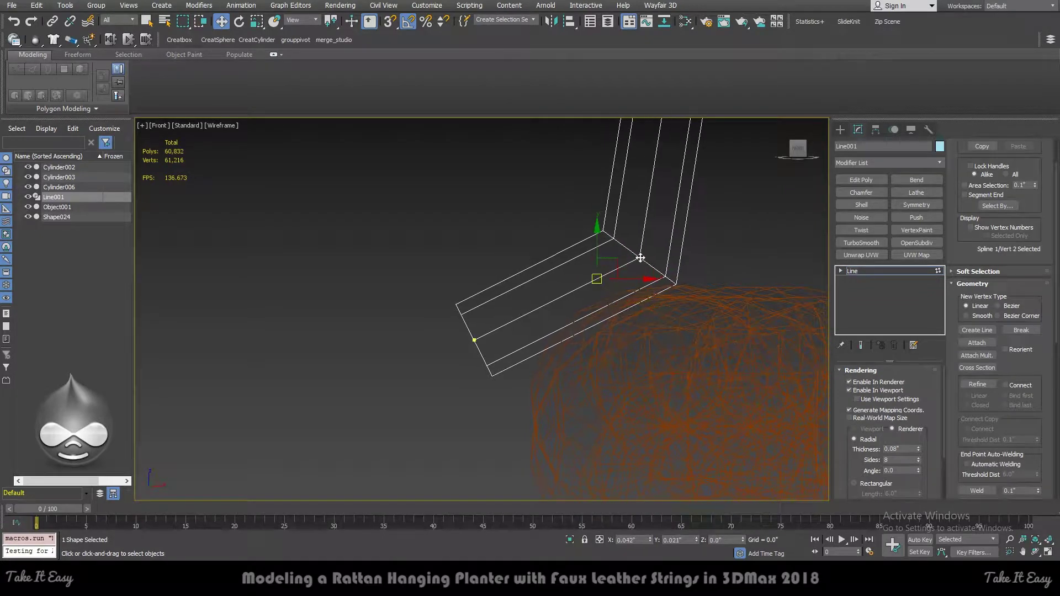
mouse_move(525, 311)
mouse_down()
mouse_move(612, 437)
mouse_move(607, 430)
mouse_up()
Insert a vertex on the lower segment and pull it and the end up-left under the rim.
click(977, 385)
click(606, 359)
right_click(605, 359)
drag(606, 362, 536, 314)
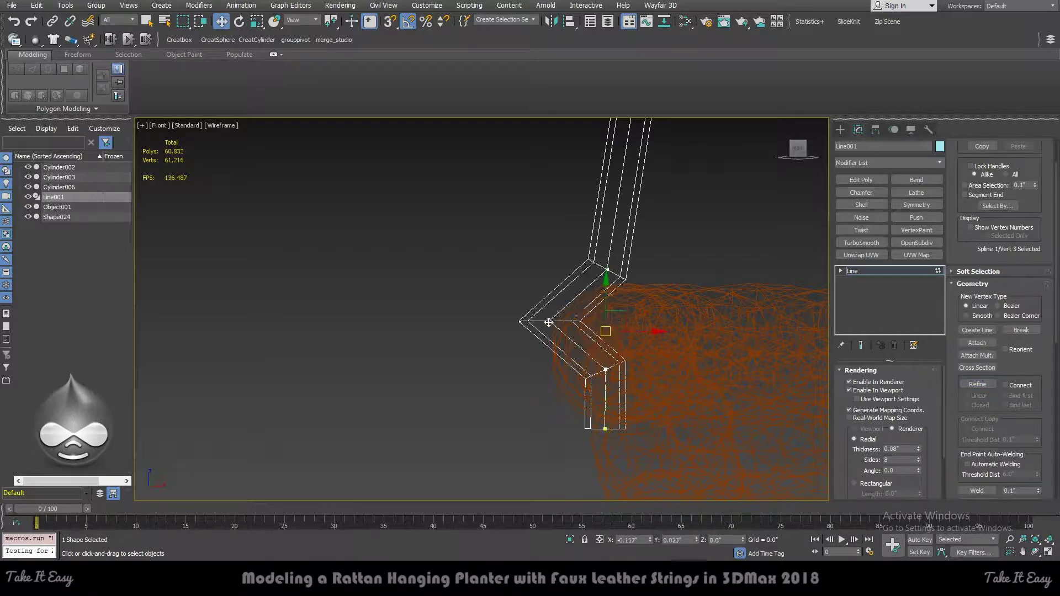
drag(606, 428, 538, 387)
key(F3)
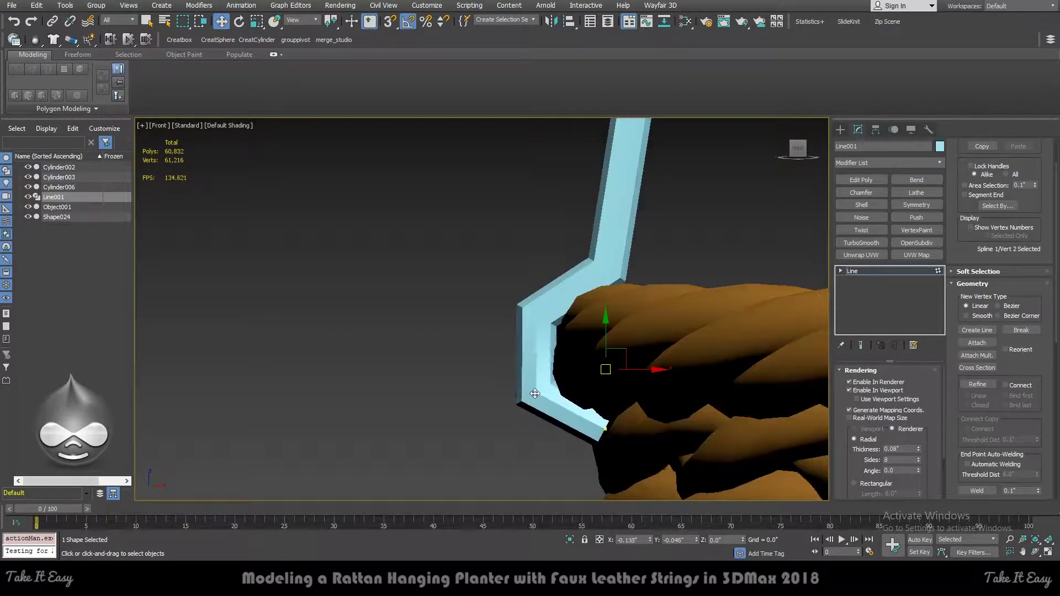
Shift the hook's end against the basket and refine a vertex to round the bend.
scroll(571, 330, down, 1)
scroll(596, 317, down, 1)
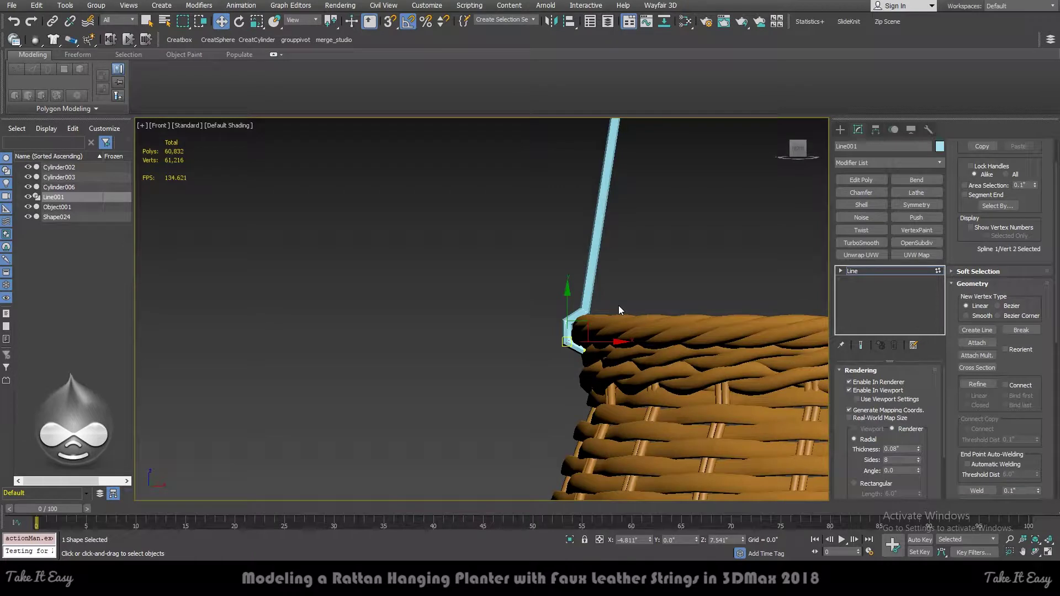
scroll(584, 364, up, 1)
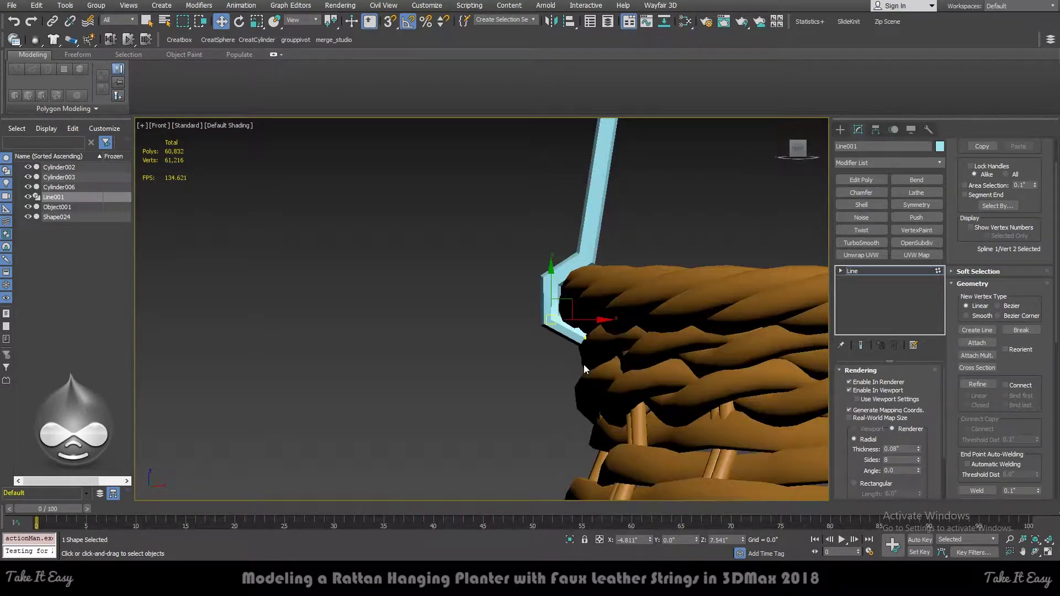
drag(584, 337, 551, 342)
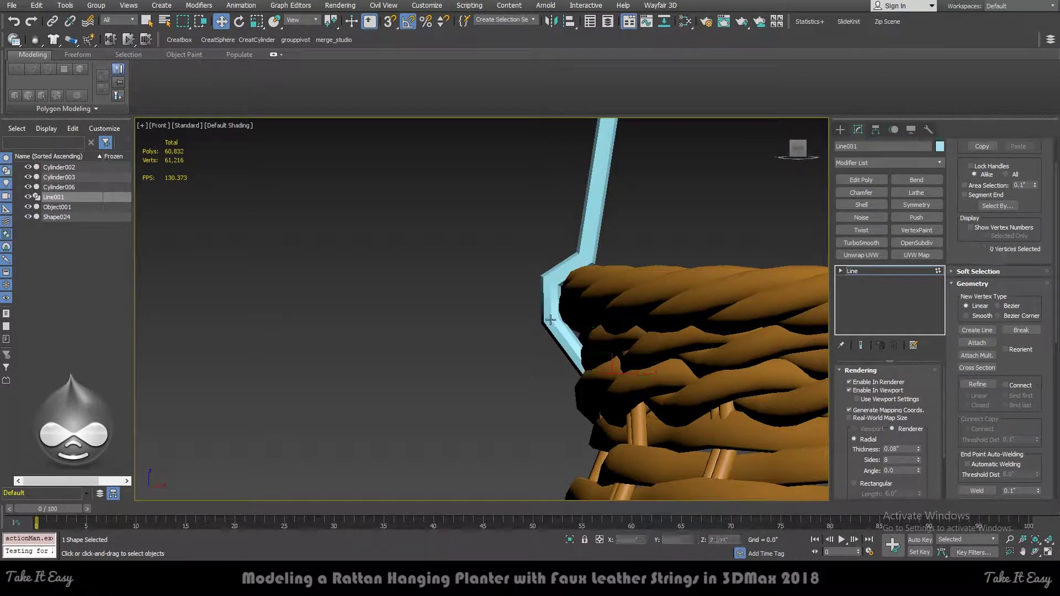
drag(552, 342, 568, 354)
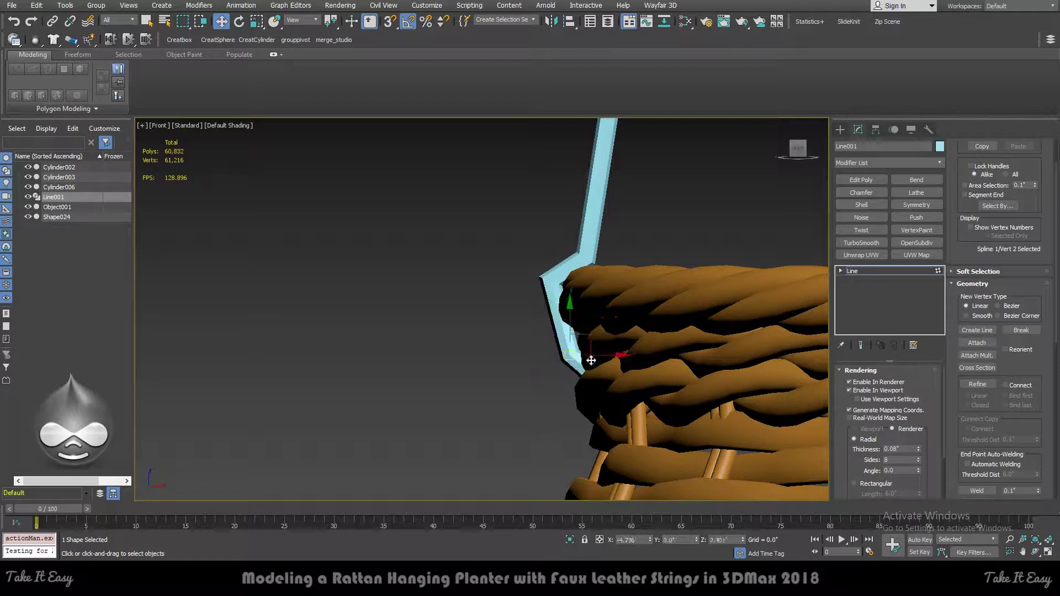
click(987, 385)
key(F3)
click(561, 325)
key(w)
drag(558, 326, 548, 331)
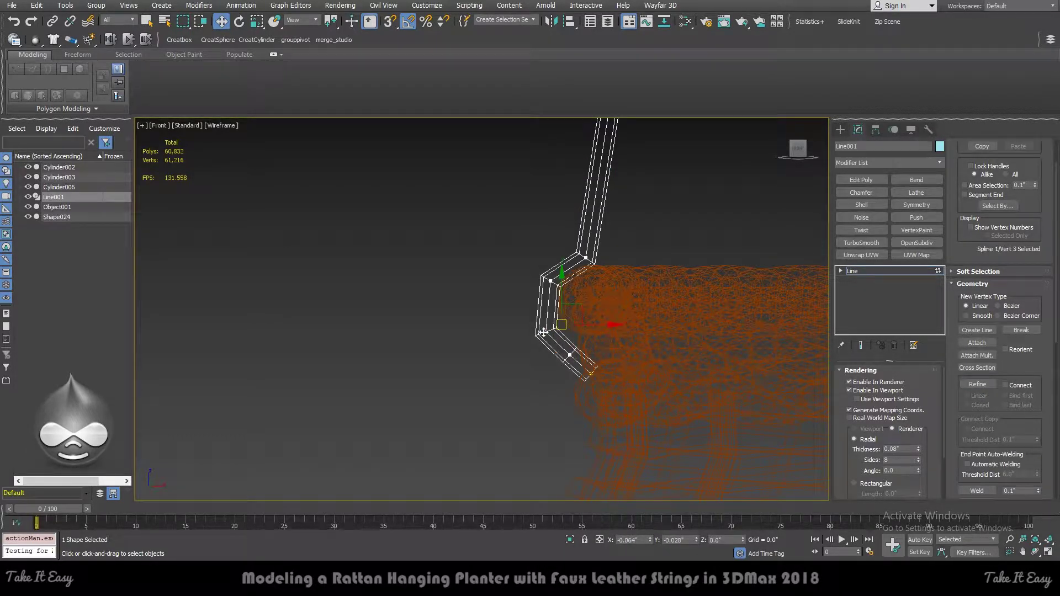
Nudge the hook's corner vertices so the cord tip tucks into the weave below the rim.
click(550, 280)
drag(550, 282, 550, 289)
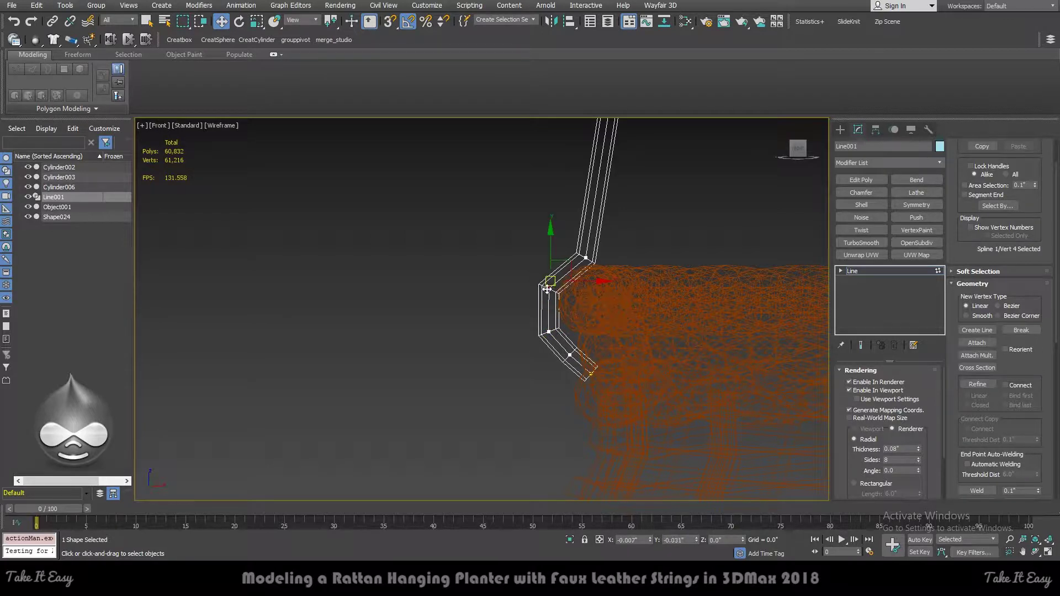
click(586, 257)
drag(586, 249, 583, 243)
click(545, 287)
drag(550, 332, 554, 338)
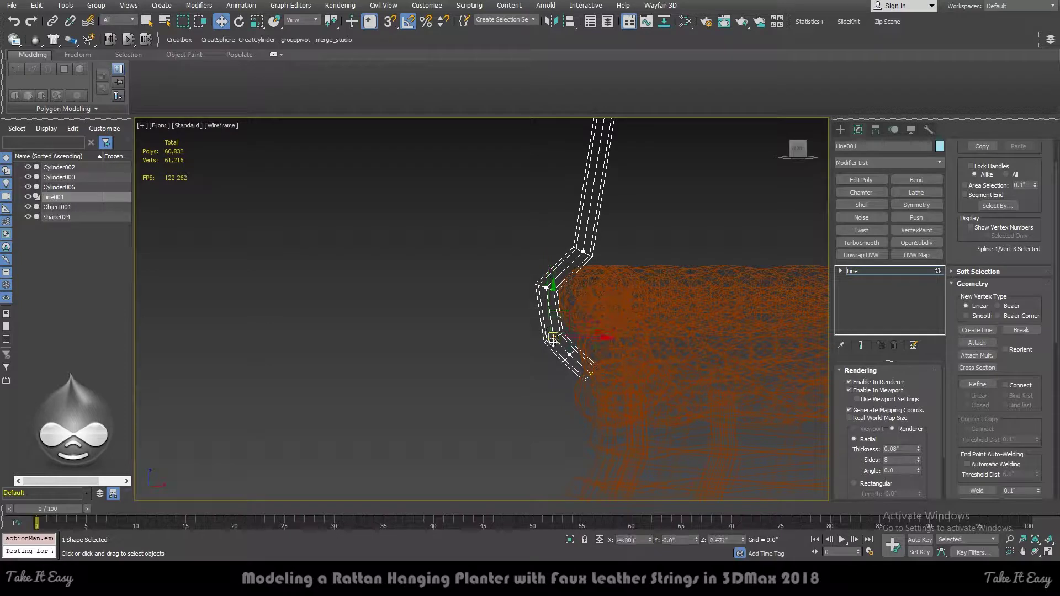
click(569, 355)
drag(591, 375, 638, 363)
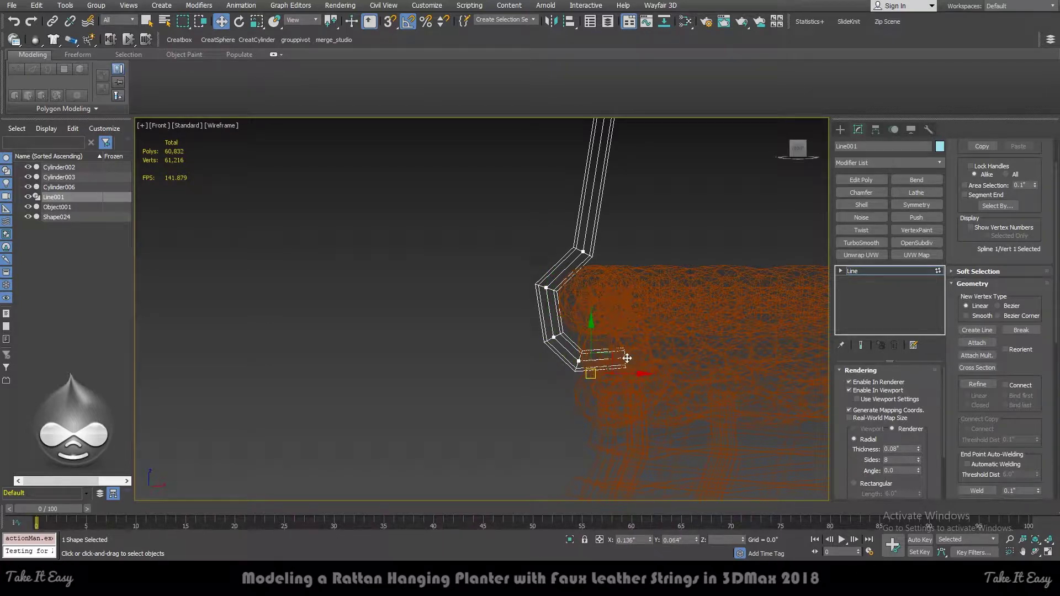
click(578, 361)
drag(579, 362, 586, 368)
key(F3)
alt+middle_drag(578, 294, 680, 317)
In front wireframe view, move the string's end and corner vertices to shape the hook inside the rim.
key(f)
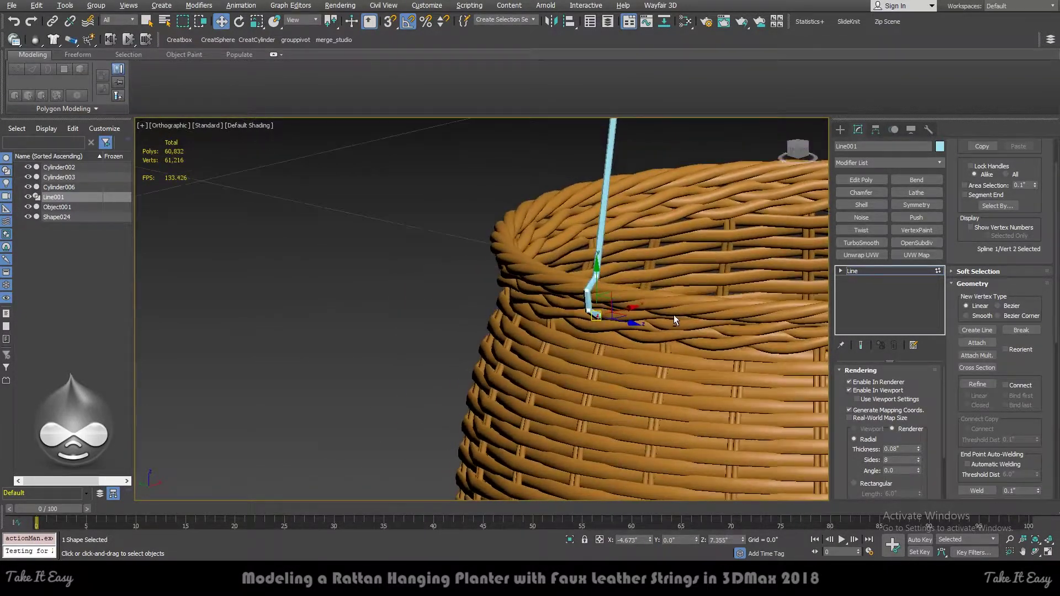
scroll(465, 366, up, 5)
scroll(465, 366, up, 4)
scroll(466, 366, up, 3)
key(F3)
scroll(466, 366, down, 4)
drag(455, 376, 475, 393)
click(626, 412)
drag(626, 411, 687, 348)
drag(520, 418, 589, 411)
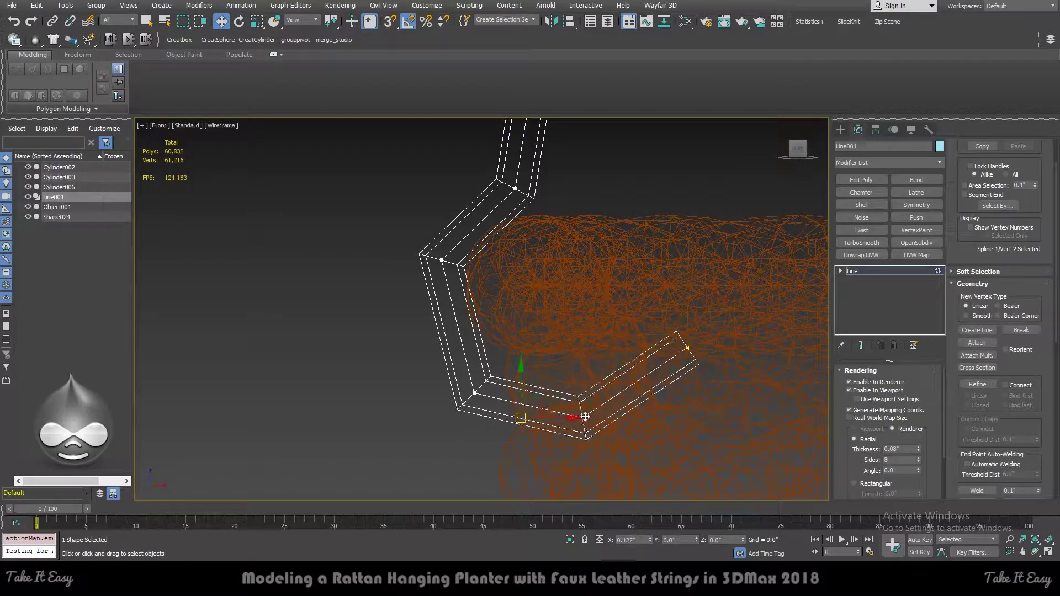
drag(442, 263, 442, 284)
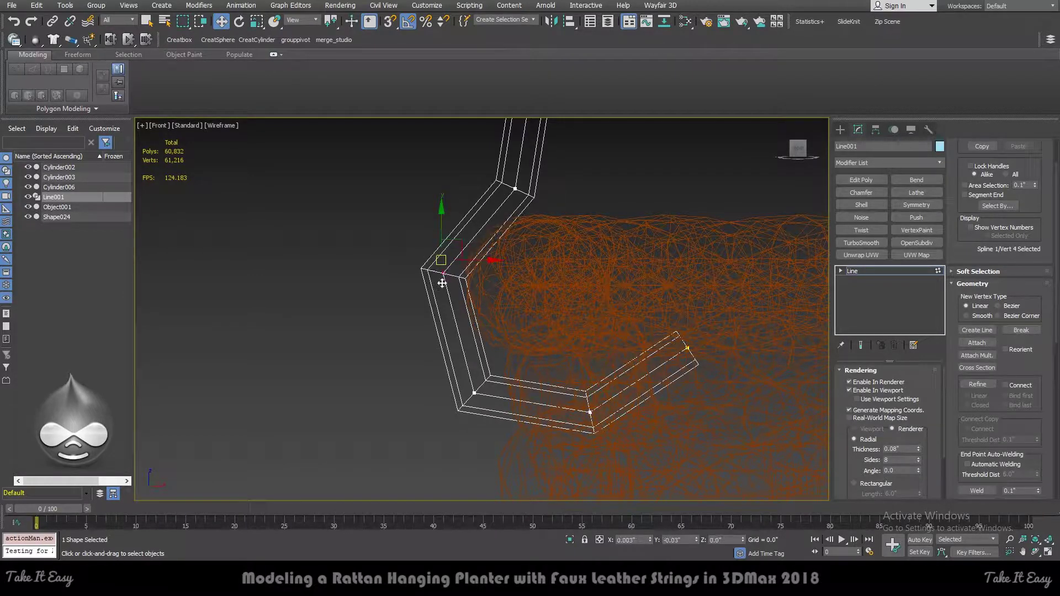
scroll(520, 216, down, 3)
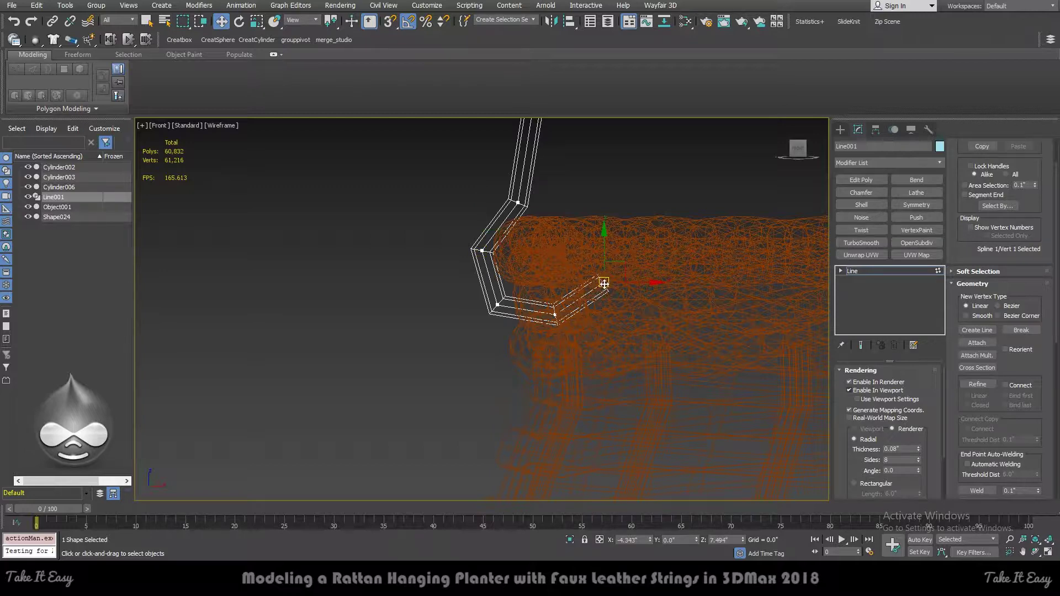
drag(603, 283, 535, 209)
Refine the end segment with new vertices and raise them to close the loop, checking it shaded.
click(978, 385)
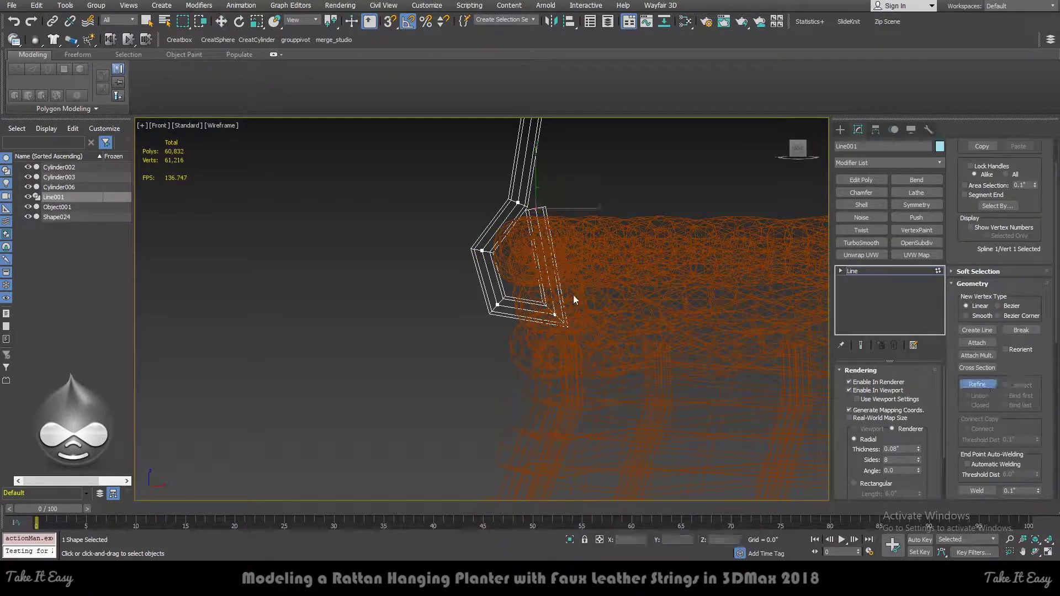
right_click(580, 259)
drag(550, 281, 582, 283)
click(977, 385)
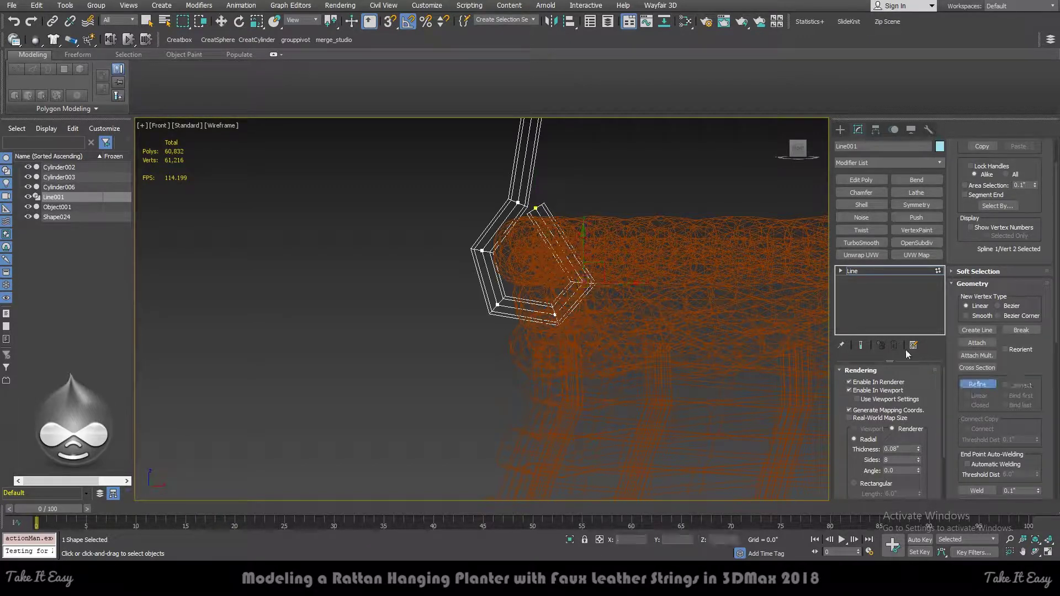
click(568, 248)
drag(568, 247, 575, 226)
click(534, 210)
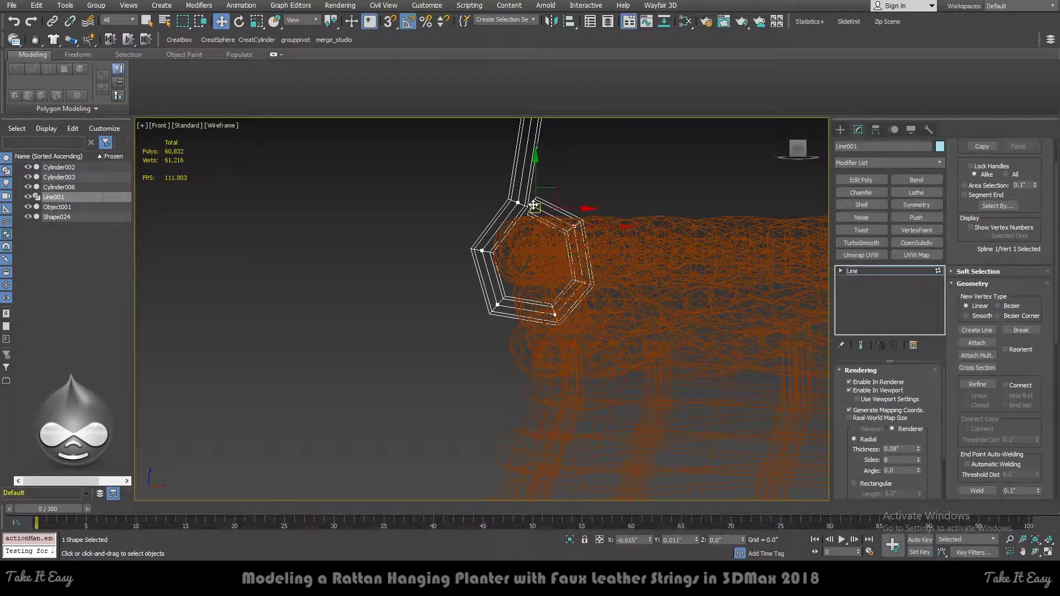
key(F3)
mouse_move(540, 217)
alt+middle_down()
mouse_move(613, 269)
mouse_move(572, 270)
mouse_move(548, 237)
mouse_move(618, 283)
mouse_move(682, 270)
mouse_move(649, 264)
alt+middle_up()
click(852, 271)
Apply TurboSmooth to Line001 and orbit to view the whole basket.
click(861, 243)
scroll(541, 301, up, 5)
scroll(691, 286, down, 5)
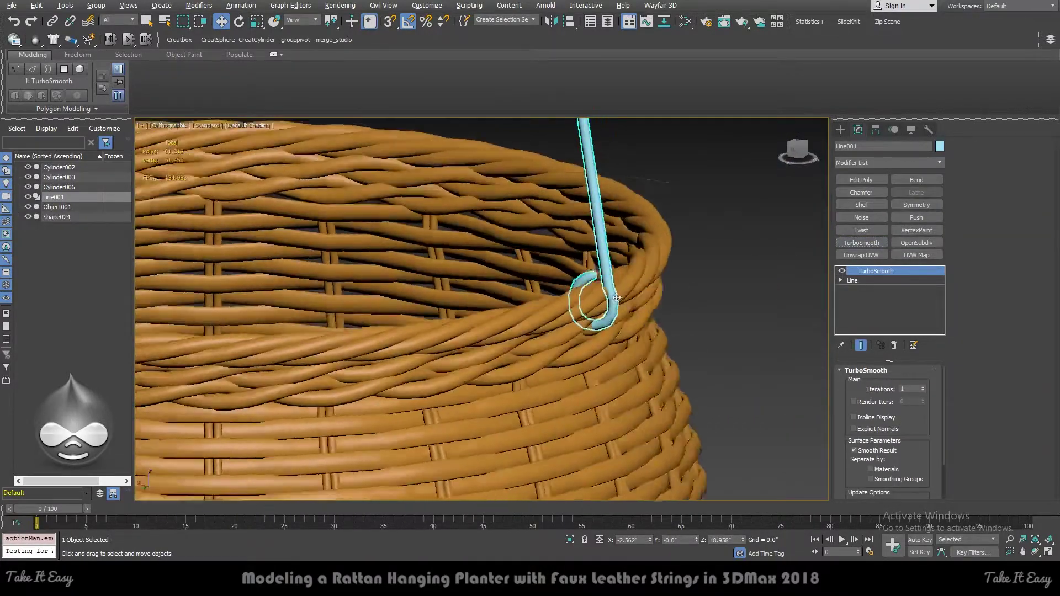
alt+middle_drag(552, 288, 486, 276)
scroll(479, 295, down, 2)
scroll(479, 294, up, 3)
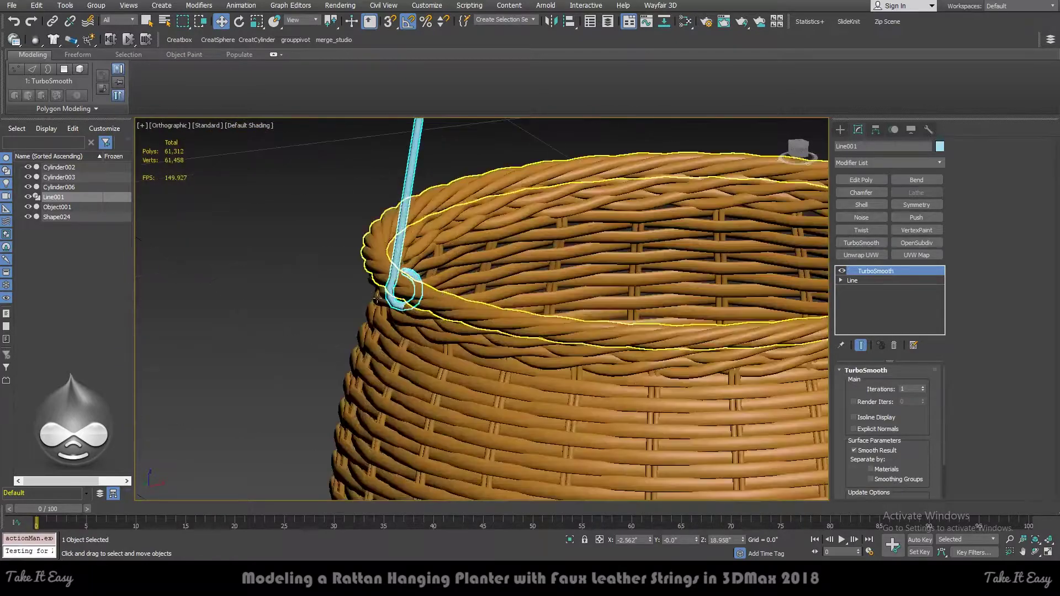
Deselect, zoom out, and frame the basket in Front view with Line001 selected.
click(275, 299)
scroll(274, 298, down, 2)
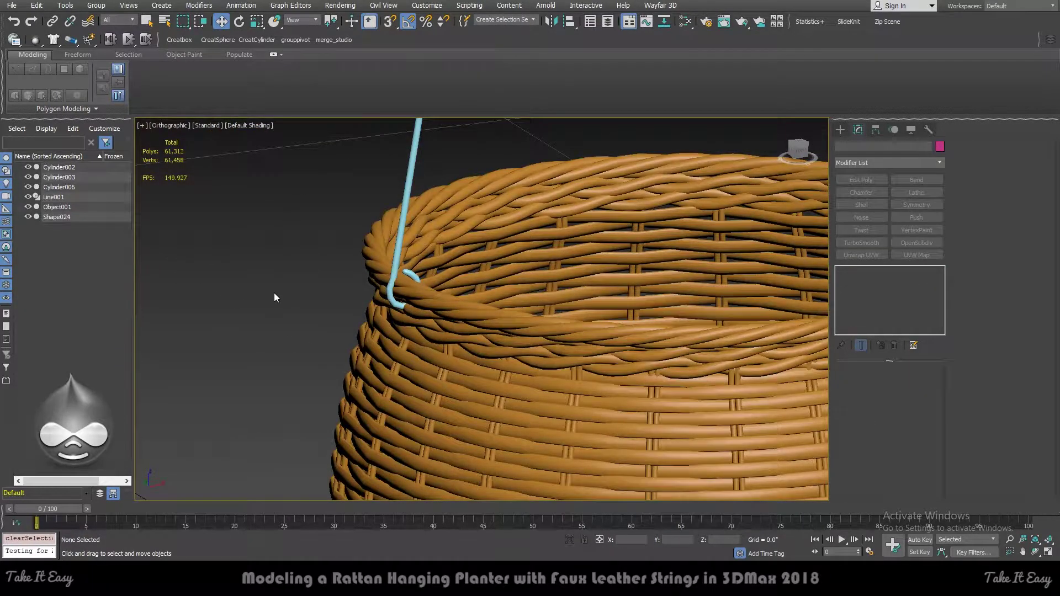
scroll(276, 296, down, 4)
scroll(331, 290, up, 3)
key(f)
scroll(611, 275, down, 5)
scroll(596, 291, up, 2)
key(p)
scroll(539, 386, up, 2)
scroll(513, 309, down, 4)
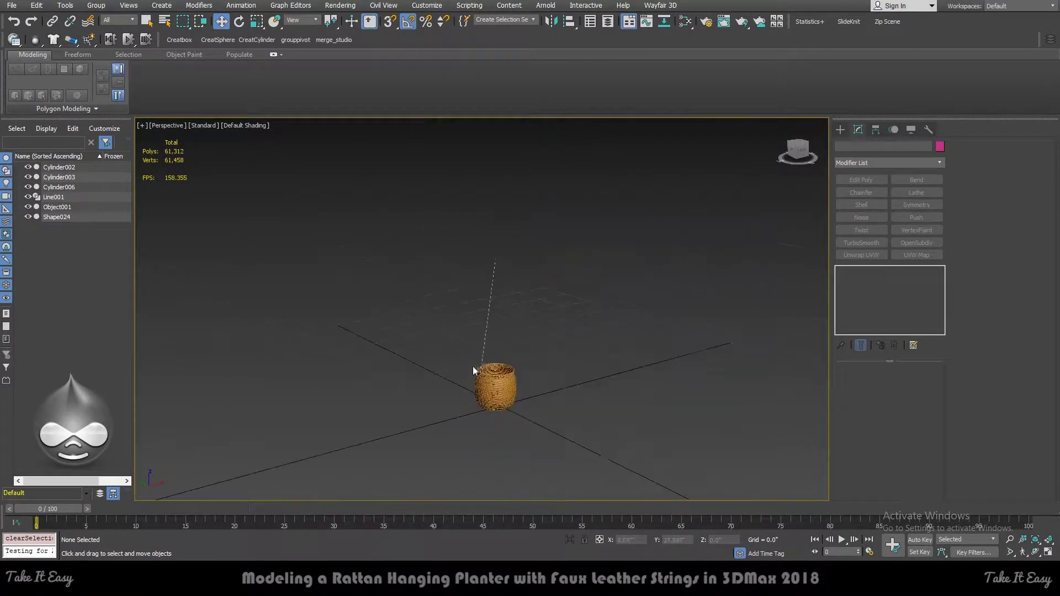
scroll(507, 285, up, 4)
drag(437, 263, 430, 263)
key(f)
scroll(492, 303, down, 2)
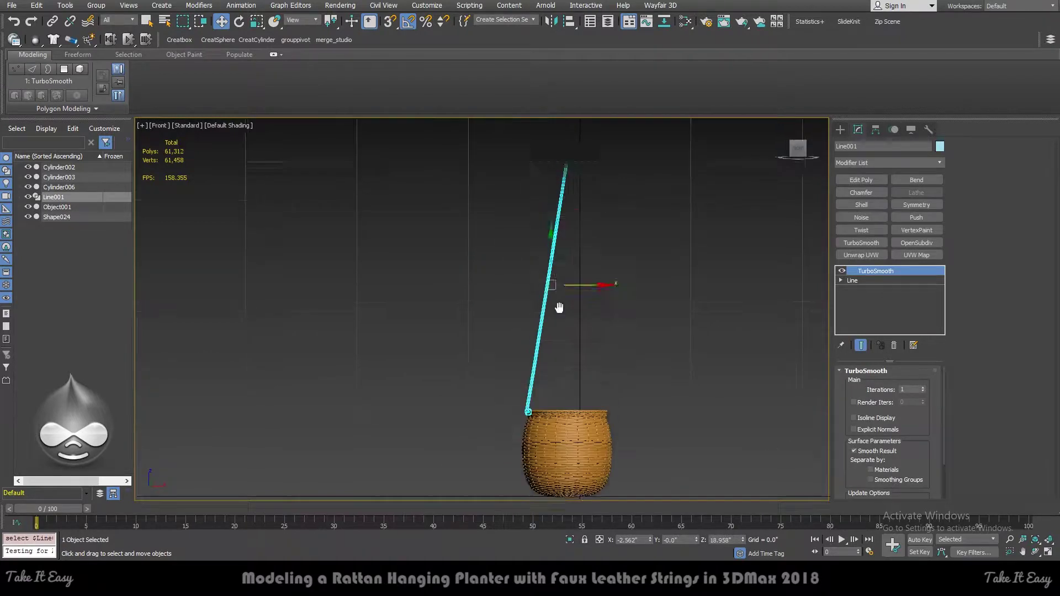
Delete Line001's TurboSmooth modifier, reselect the line, and enter its Vertex sub-object level.
right_click(906, 271)
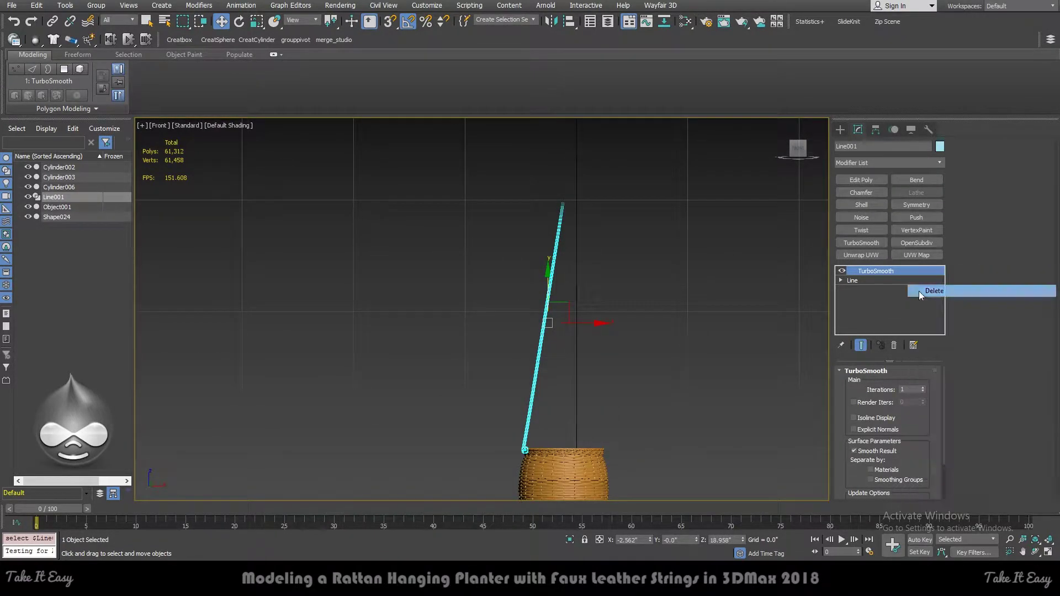
click(919, 291)
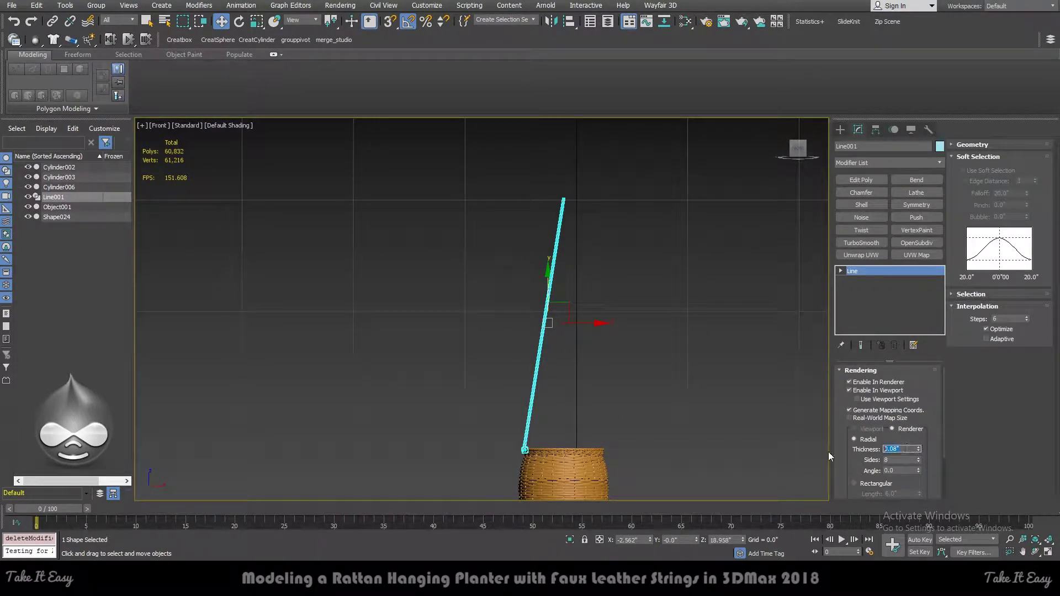
scroll(530, 450, up, 5)
click(557, 380)
scroll(491, 442, up, 3)
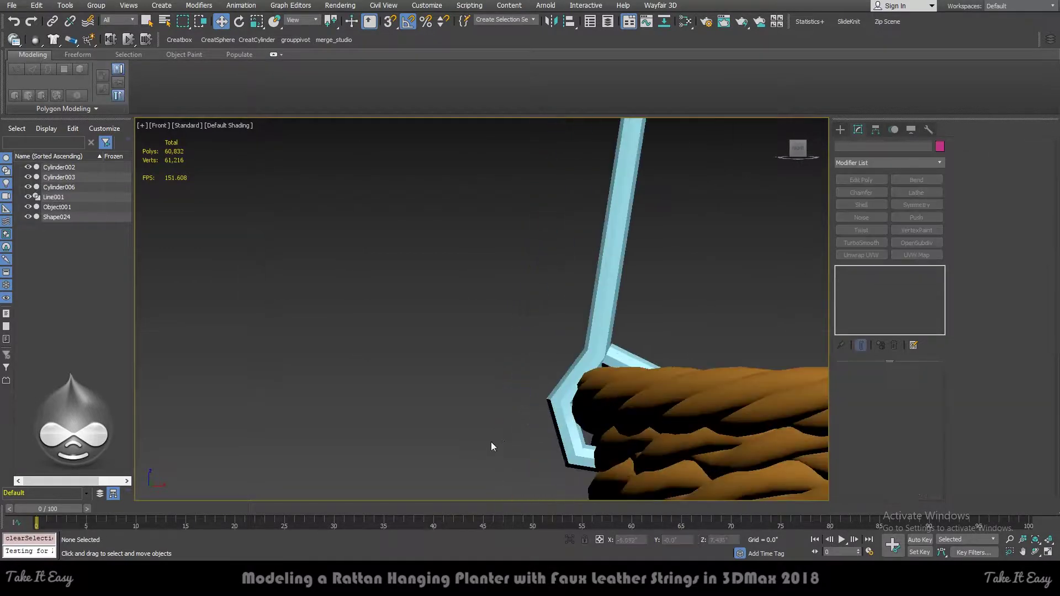
click(625, 357)
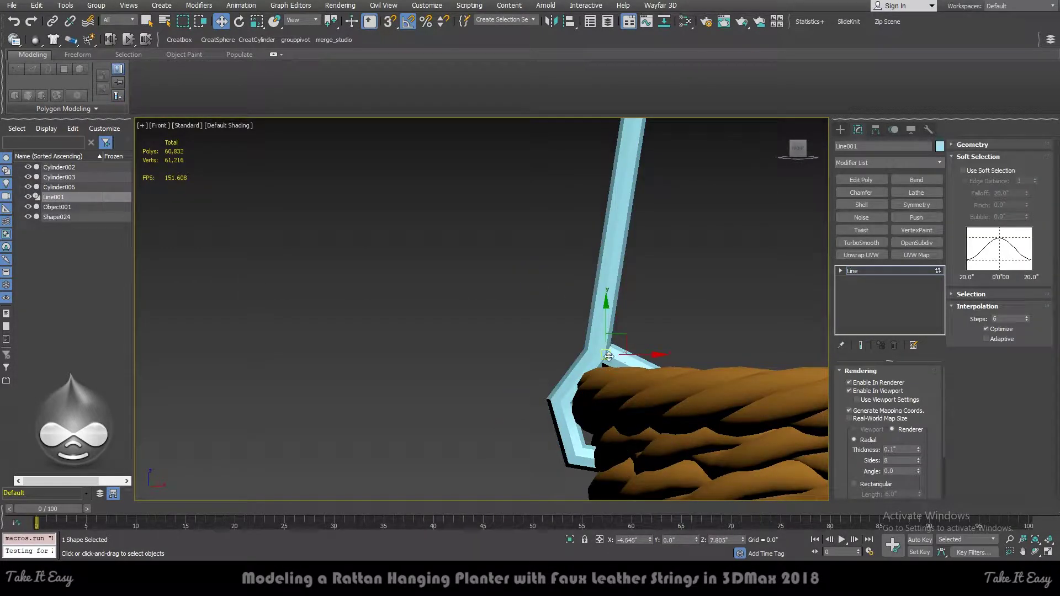
key(F3)
click(840, 271)
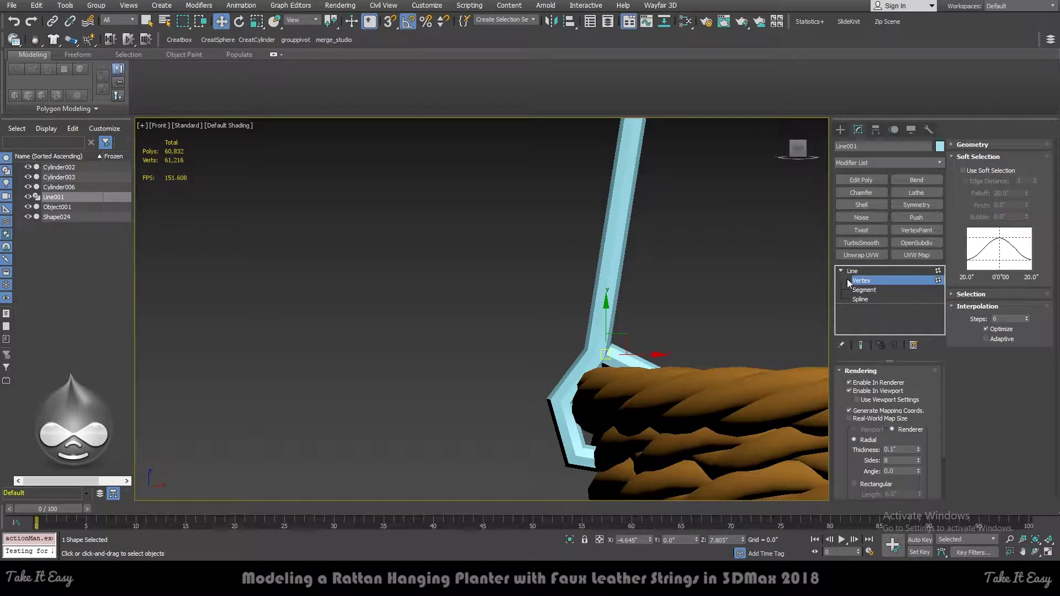
Zoom in on the string and rim, then move the end vertex left across the rim.
scroll(626, 335, up, 2)
click(972, 145)
scroll(944, 173, down, 3)
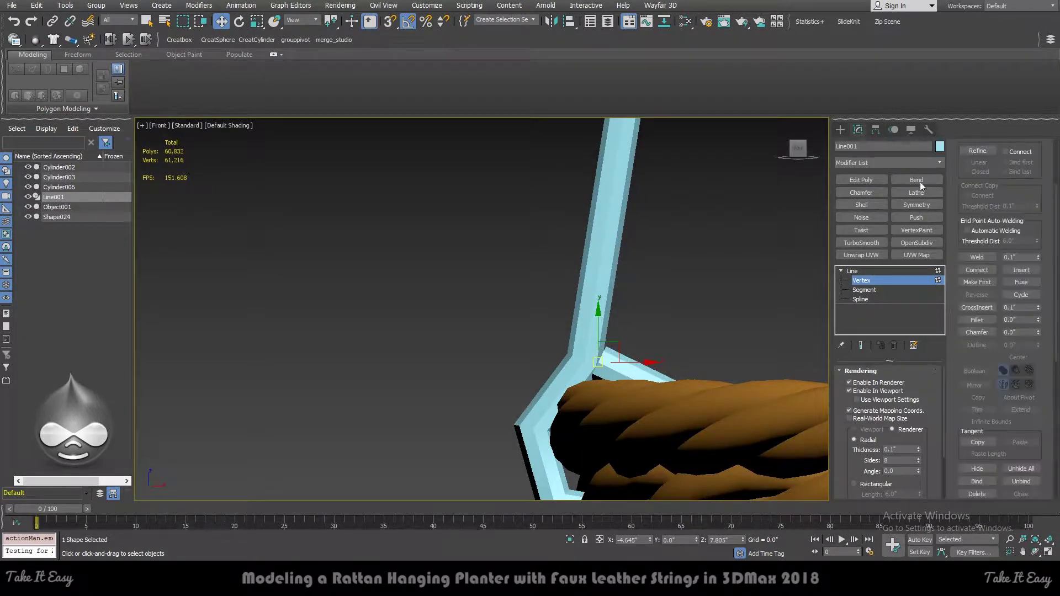
scroll(1004, 325, up, 3)
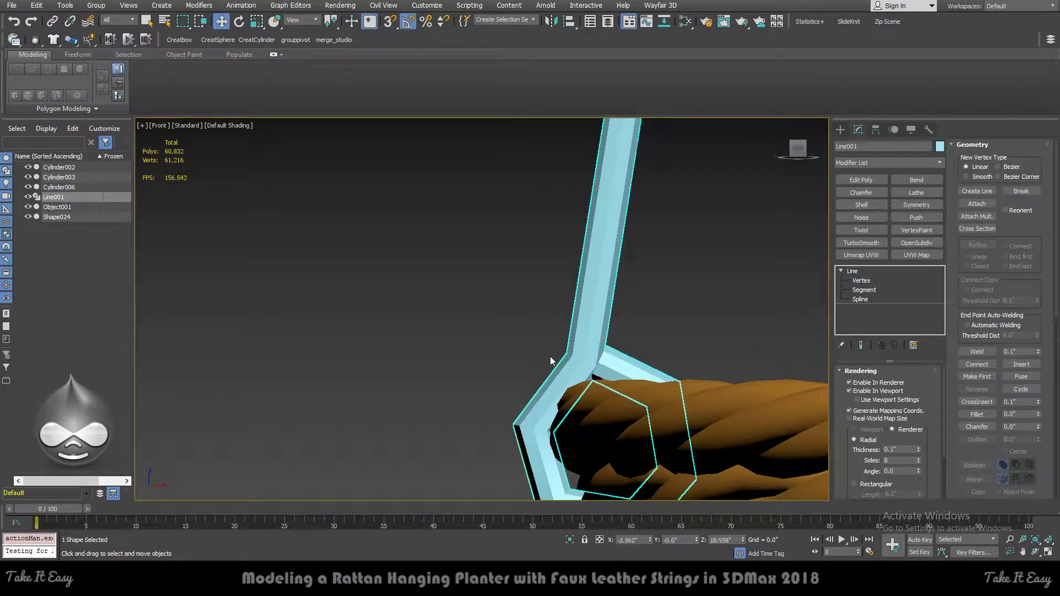
key(F3)
key(F3)
alt+middle_drag(598, 366, 574, 332)
scroll(559, 290, up, 5)
alt+middle_drag(559, 291, 562, 297)
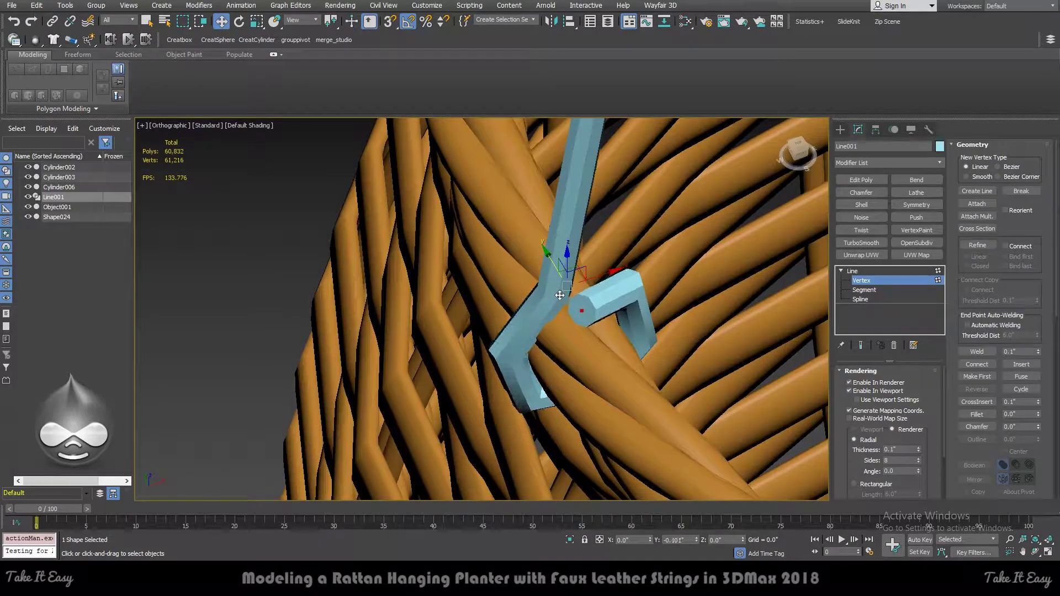
key(F4)
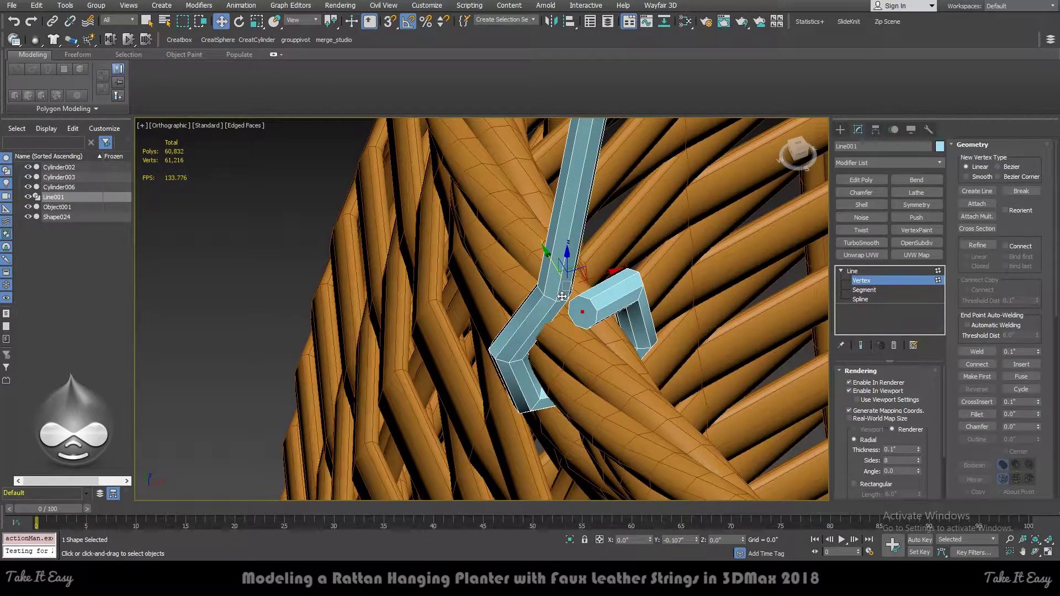
drag(562, 297, 560, 324)
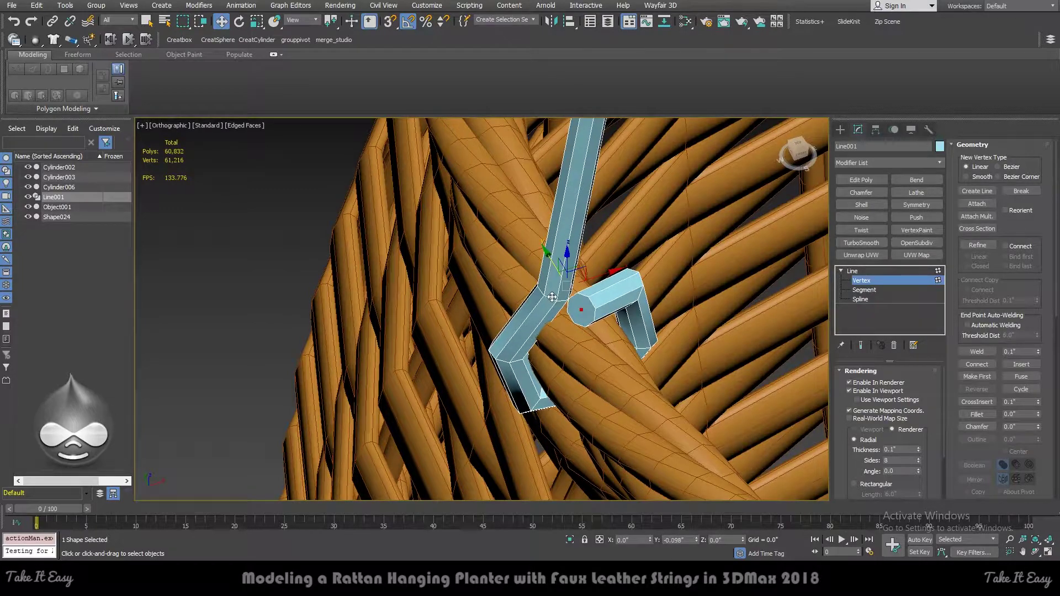
alt+middle_drag(609, 316, 579, 335)
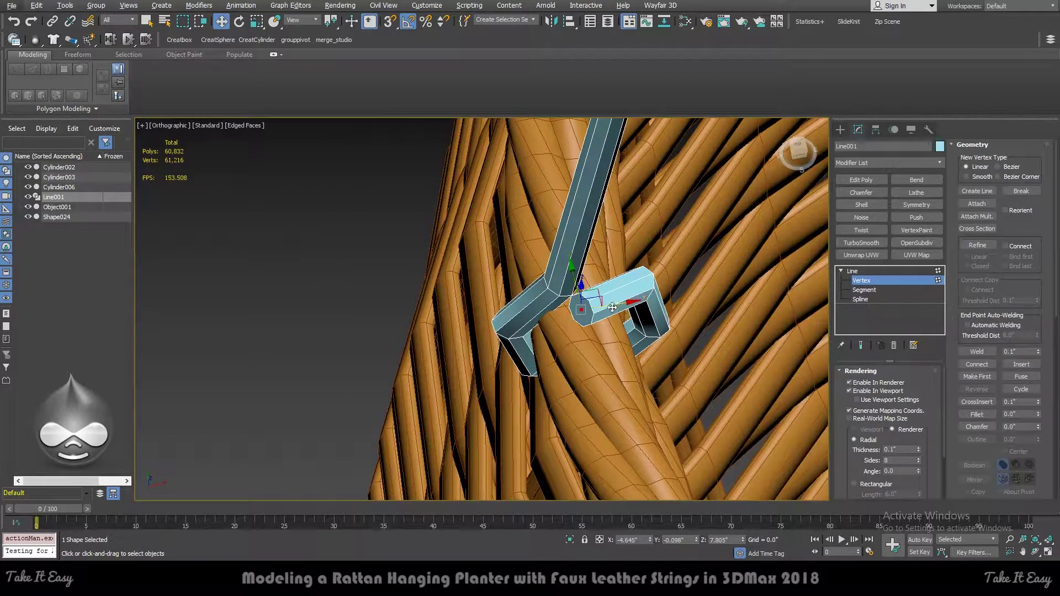
drag(611, 307, 563, 331)
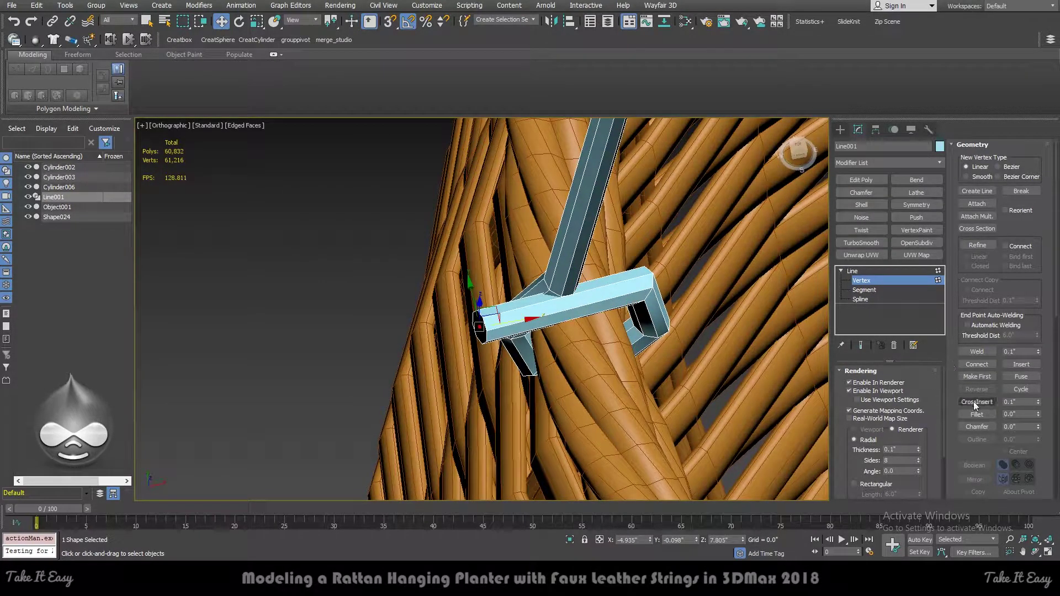
Refine a new vertex into the string to deepen the bend, and move the end vertex down-left.
click(978, 245)
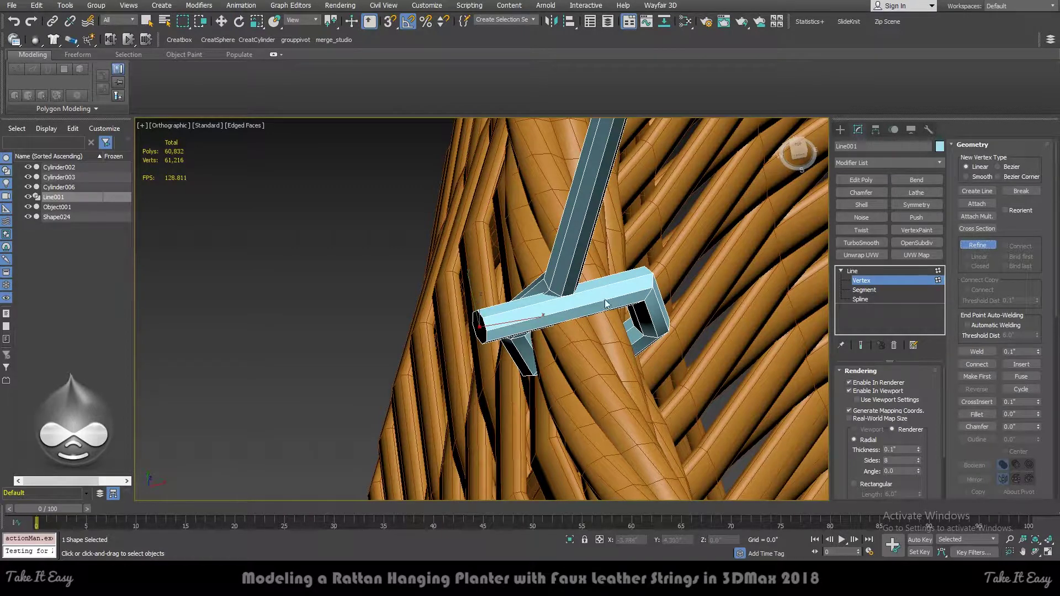
click(587, 311)
right_click(586, 310)
click(579, 301)
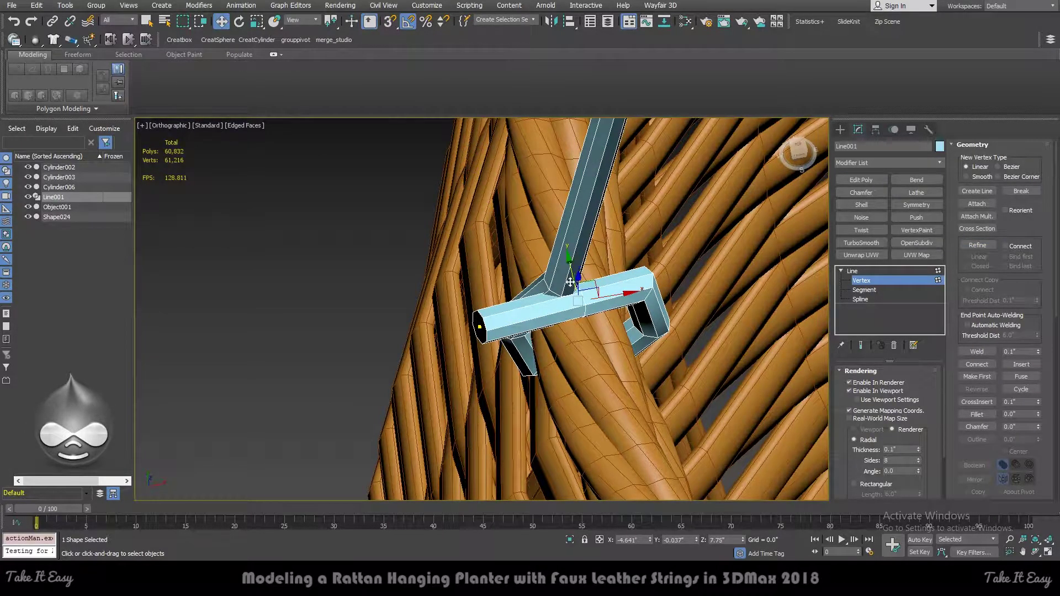
drag(571, 283, 572, 295)
click(478, 329)
alt+middle_drag(478, 331, 493, 334)
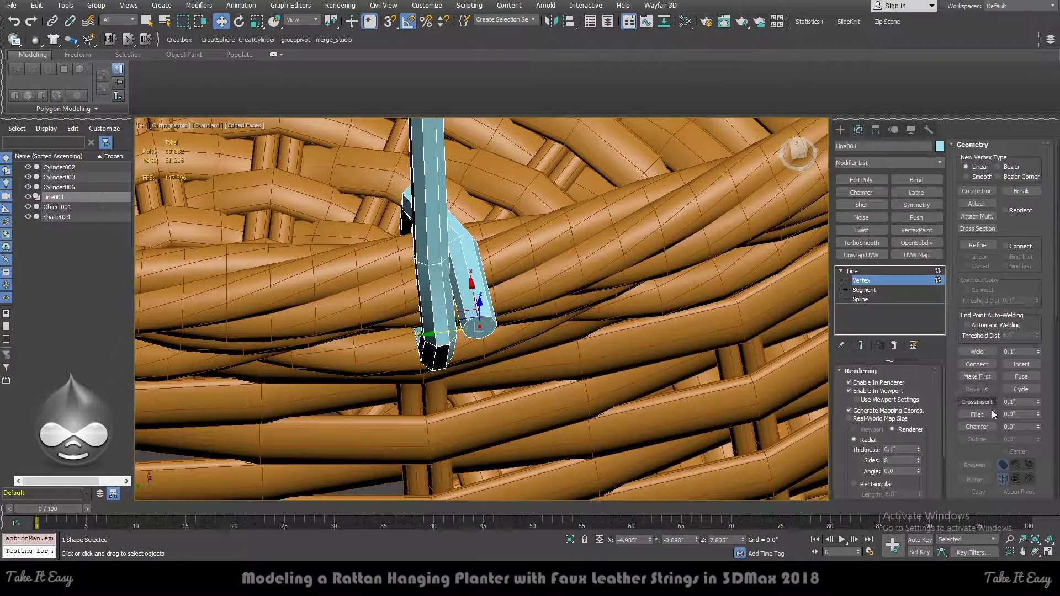
click(977, 245)
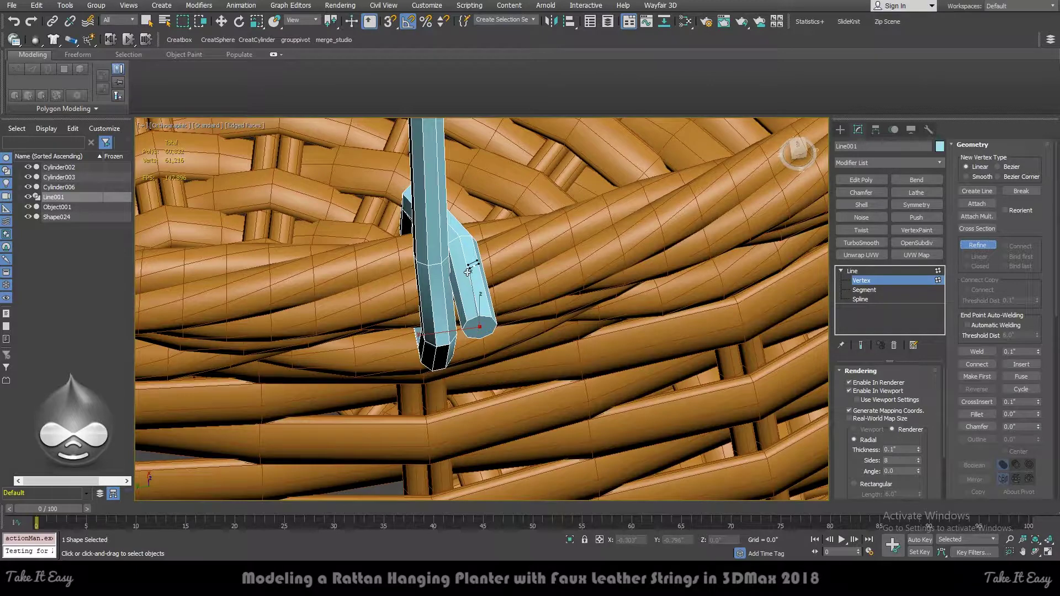
right_click(495, 337)
mouse_move(485, 330)
mouse_down()
mouse_move(399, 325)
mouse_move(435, 265)
mouse_up()
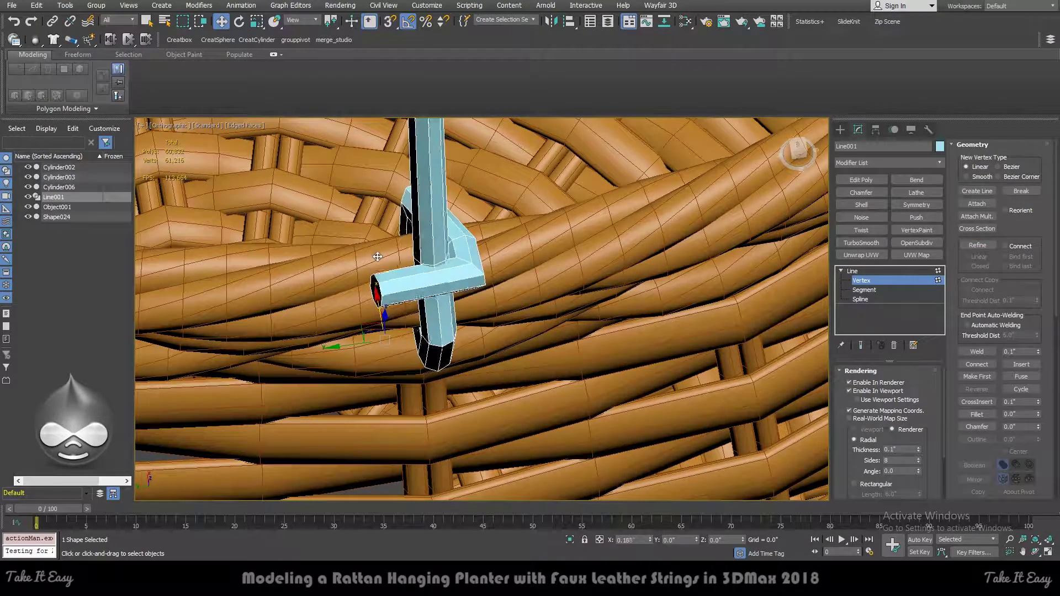
From a side view, adjust the loop vertices so the string wraps tightly around the rim strand.
alt+middle_drag(434, 265, 317, 233)
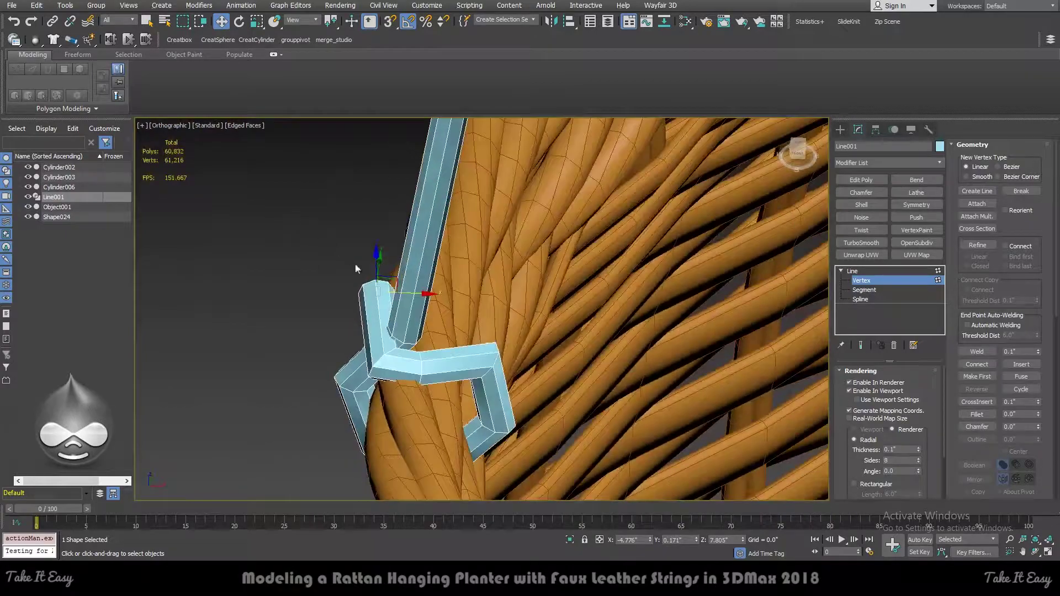
mouse_move(436, 330)
alt+middle_down()
mouse_move(452, 337)
mouse_move(481, 325)
alt+middle_up()
scroll(481, 351, up, 3)
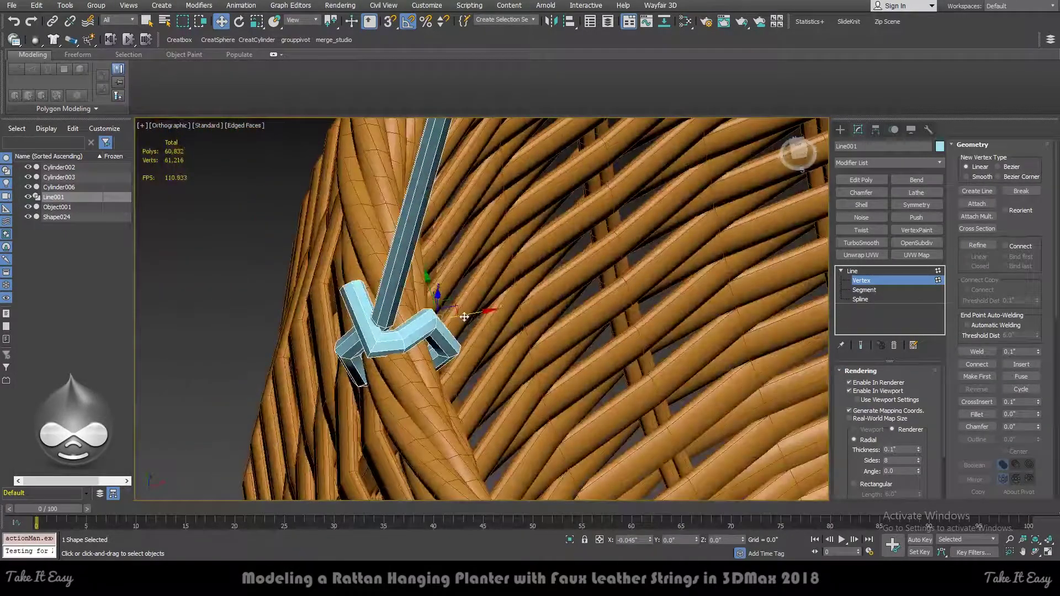
mouse_move(452, 356)
mouse_down()
mouse_move(445, 362)
mouse_move(469, 344)
mouse_up()
alt+middle_drag(469, 343, 451, 350)
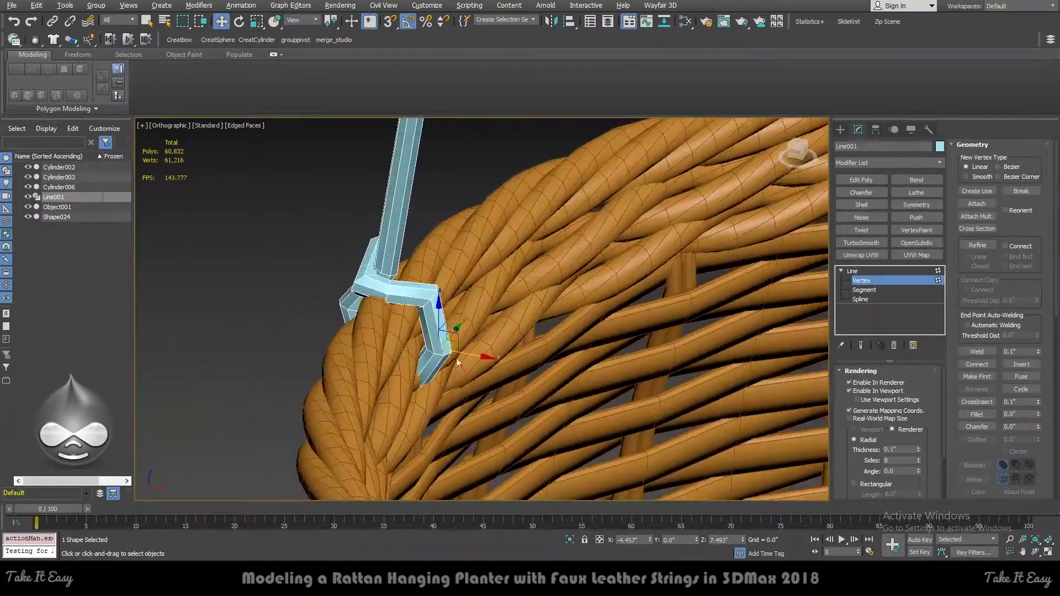
drag(464, 357, 458, 359)
mouse_move(458, 359)
alt+middle_down()
mouse_move(421, 327)
mouse_move(464, 359)
mouse_move(528, 356)
mouse_move(433, 375)
alt+middle_up()
drag(377, 377, 374, 380)
click(347, 323)
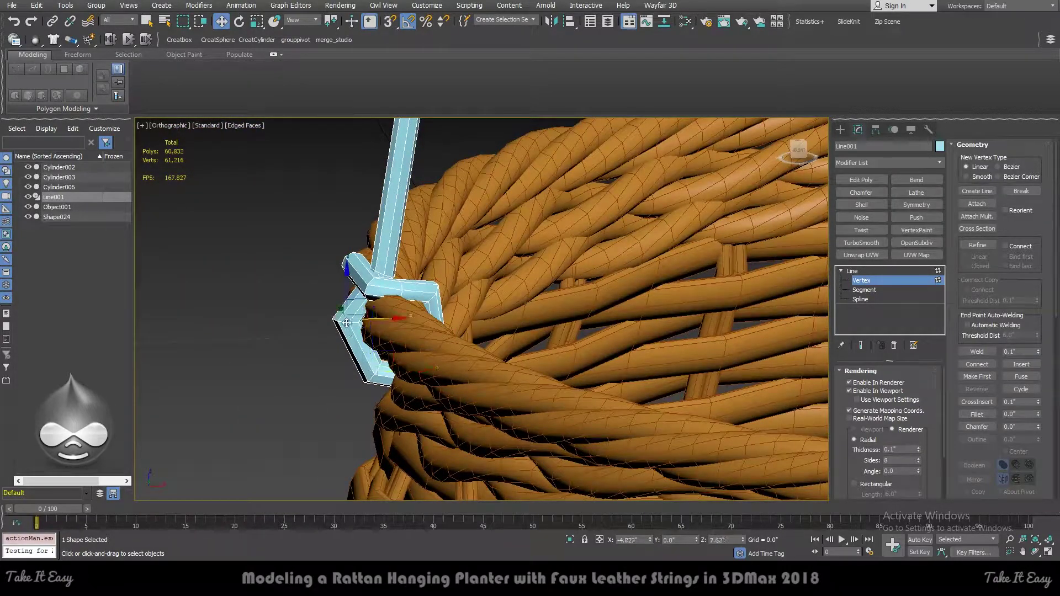
drag(348, 296, 347, 288)
mouse_move(346, 288)
alt+middle_down()
mouse_move(292, 280)
mouse_move(419, 337)
alt+middle_up()
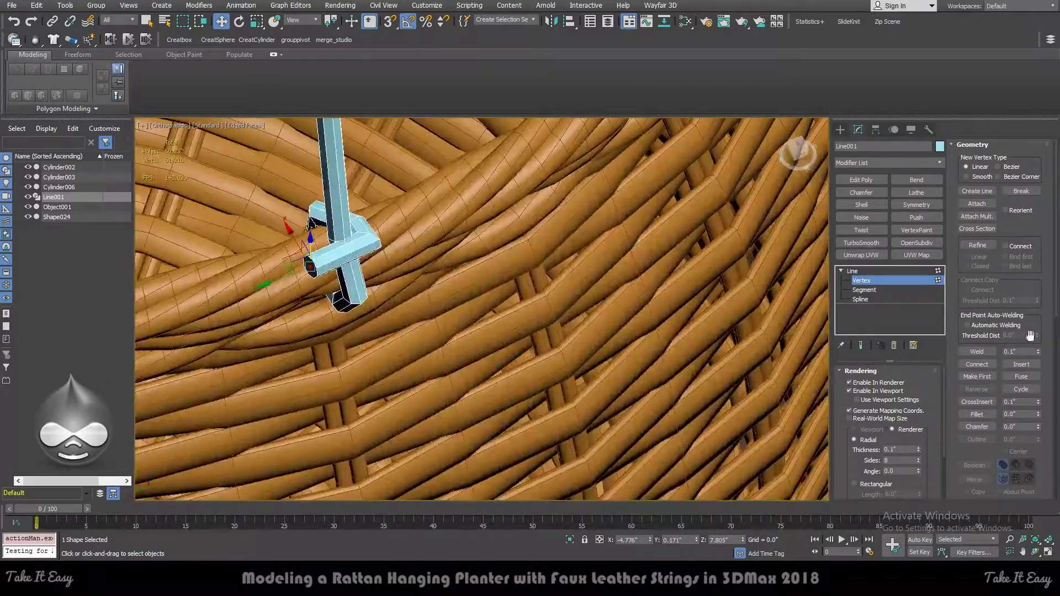
click(986, 411)
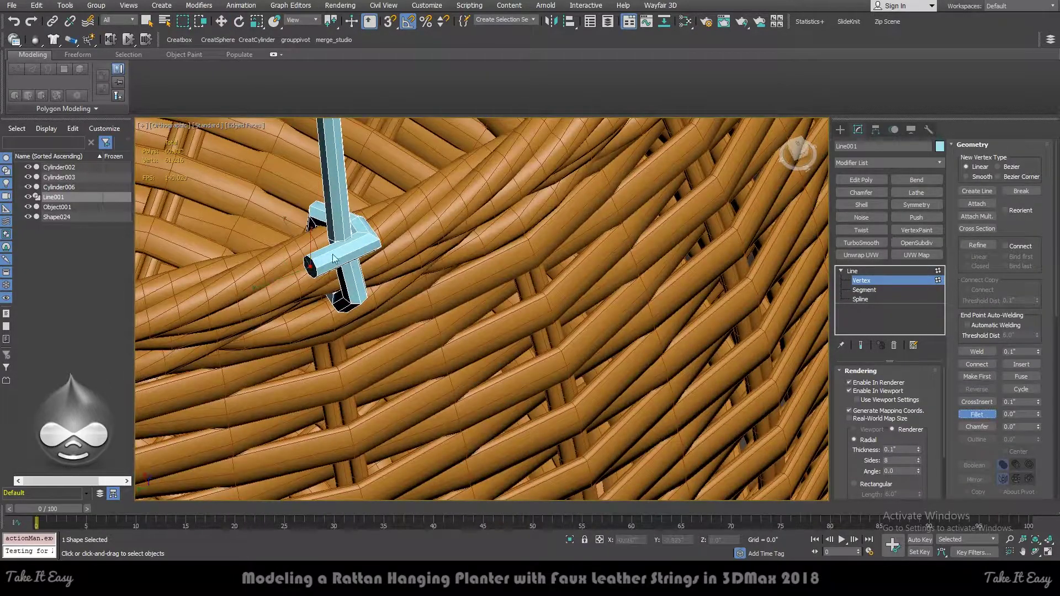
In wireframe, bend the string's end vertex up around the rim.
key(F3)
key(F3)
scroll(291, 243, up, 4)
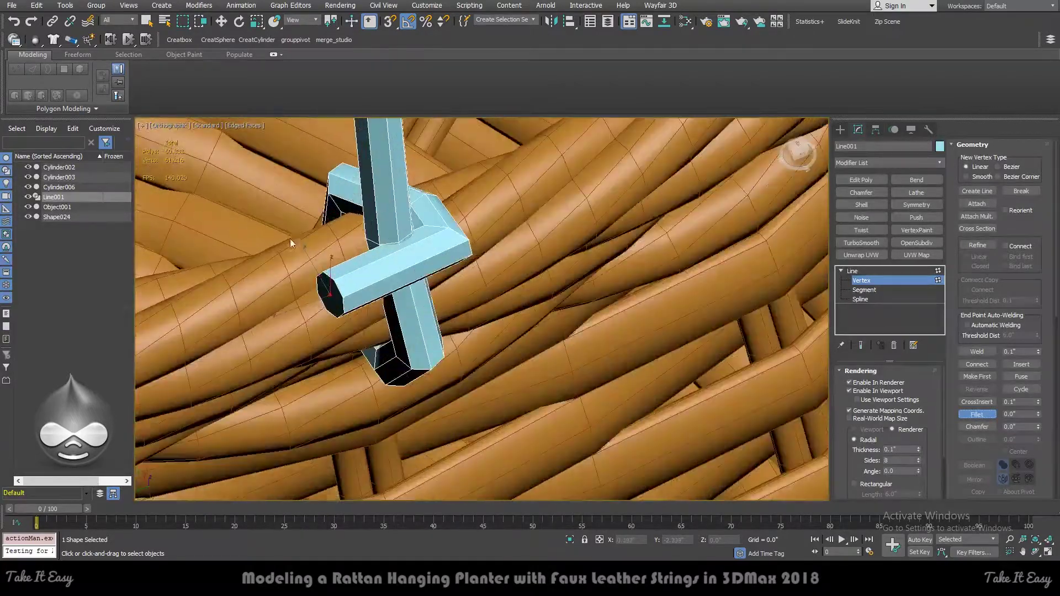
click(978, 245)
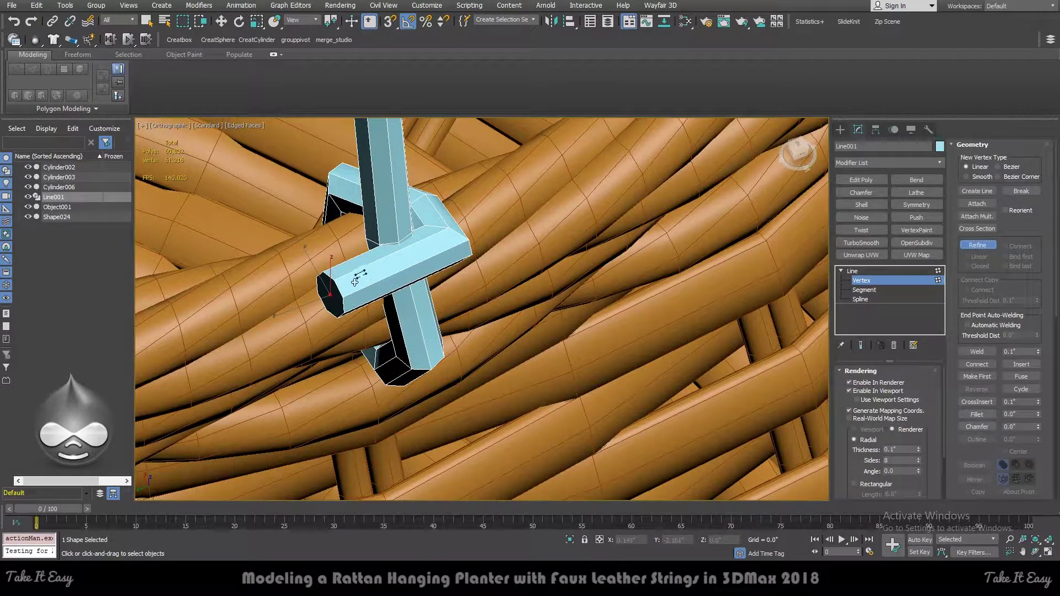
key(w)
drag(335, 298, 325, 218)
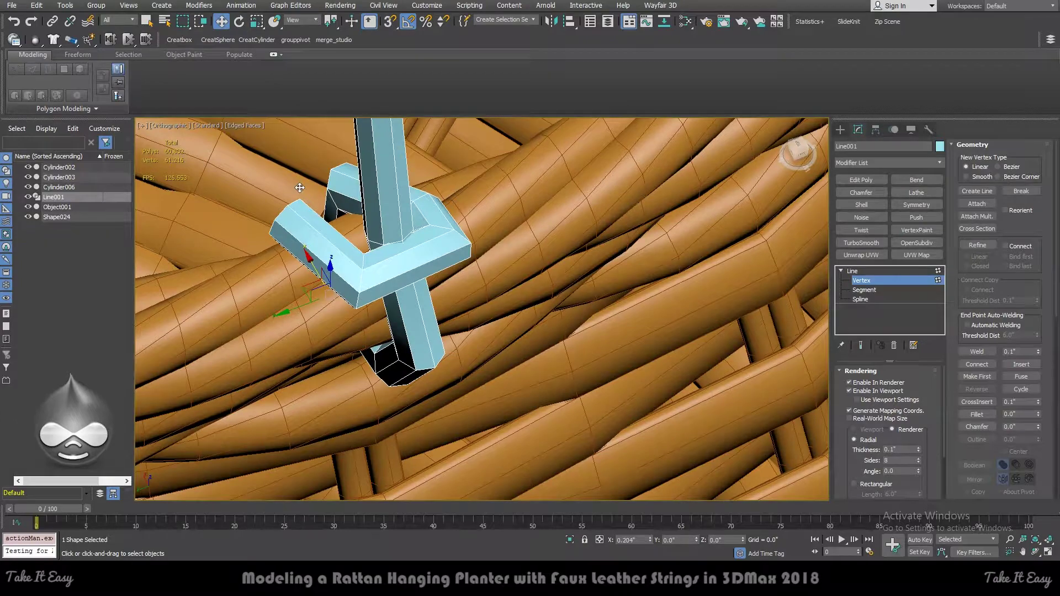
mouse_move(251, 247)
alt+middle_down()
mouse_move(407, 259)
mouse_move(358, 248)
alt+middle_up()
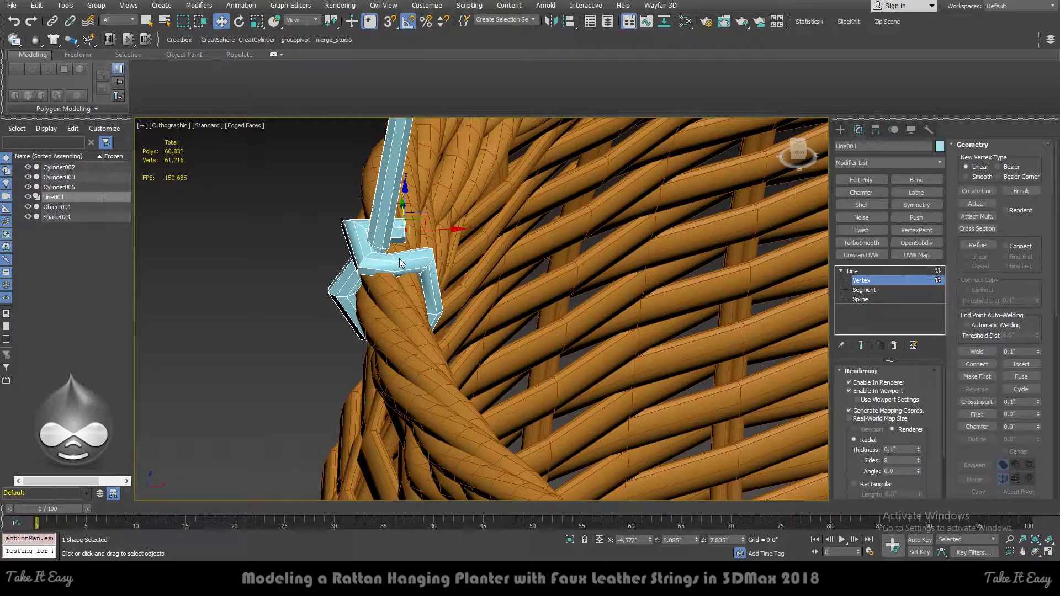
scroll(329, 226, up, 2)
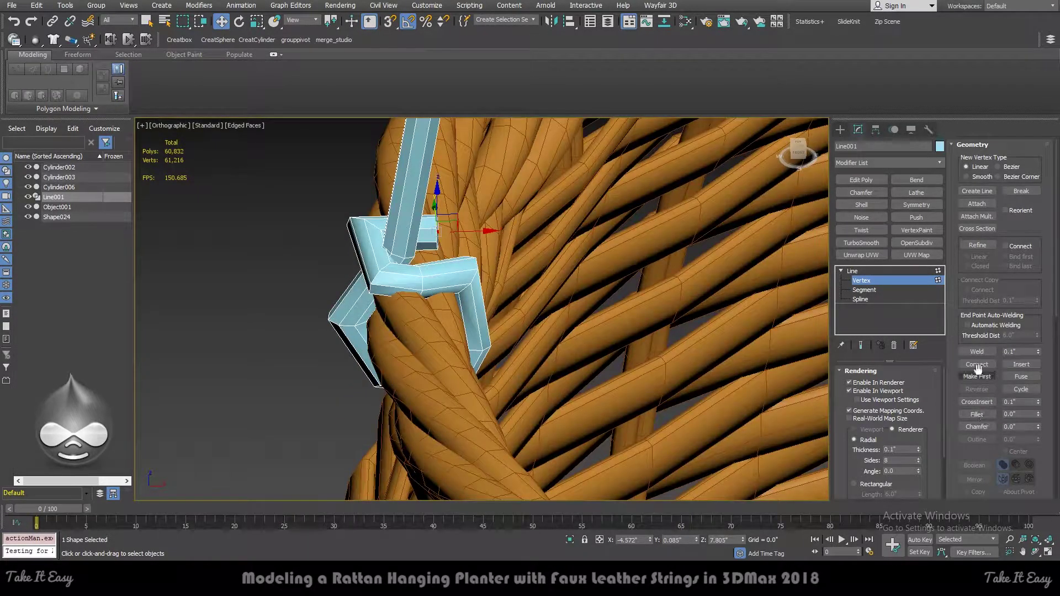
Fine-tune the vertical strand and junction vertices to close the hook around the rim rope.
click(978, 246)
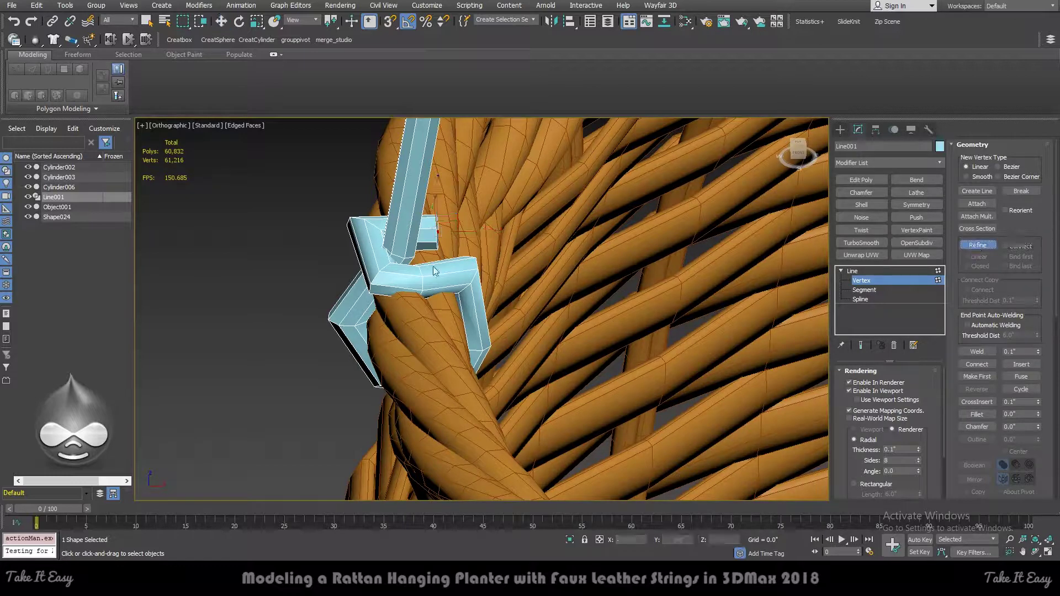
right_click(373, 248)
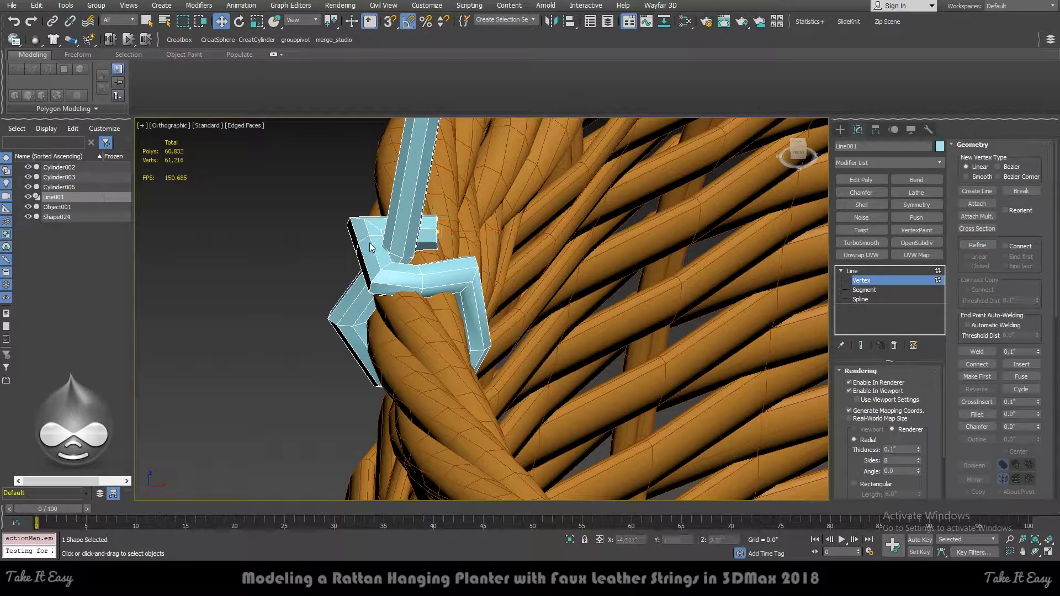
alt+middle_drag(369, 243, 452, 265)
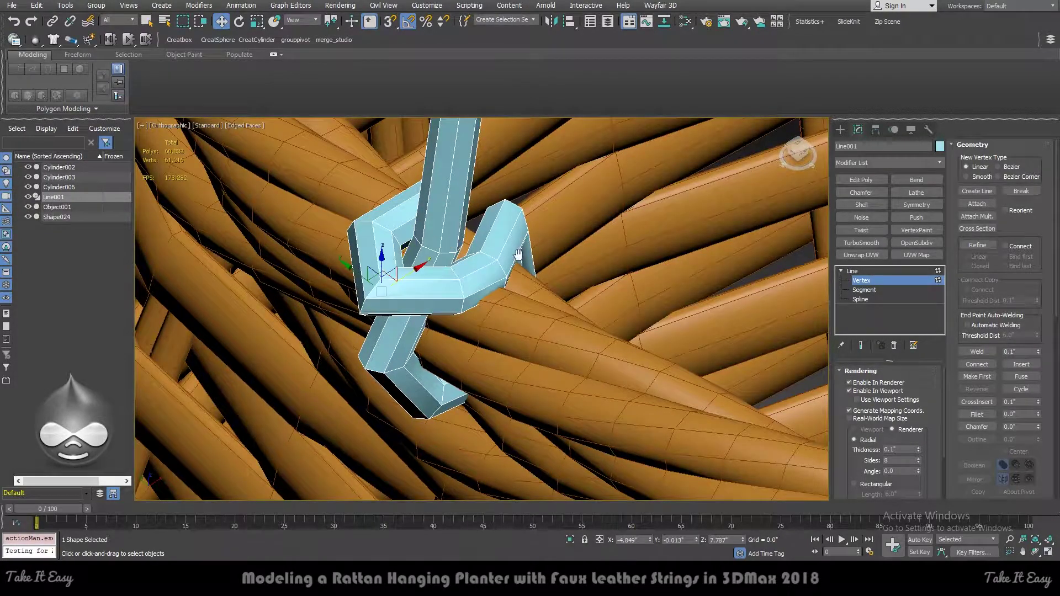
alt+middle_drag(444, 251, 465, 355)
drag(436, 313, 433, 319)
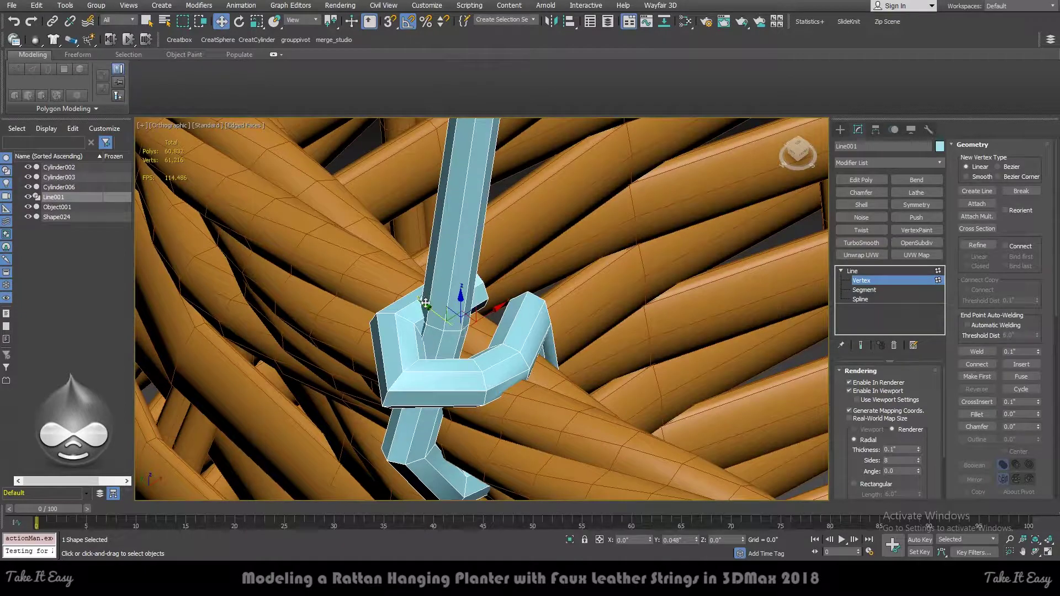
mouse_move(420, 323)
alt+middle_down()
mouse_move(498, 333)
mouse_move(482, 376)
alt+middle_up()
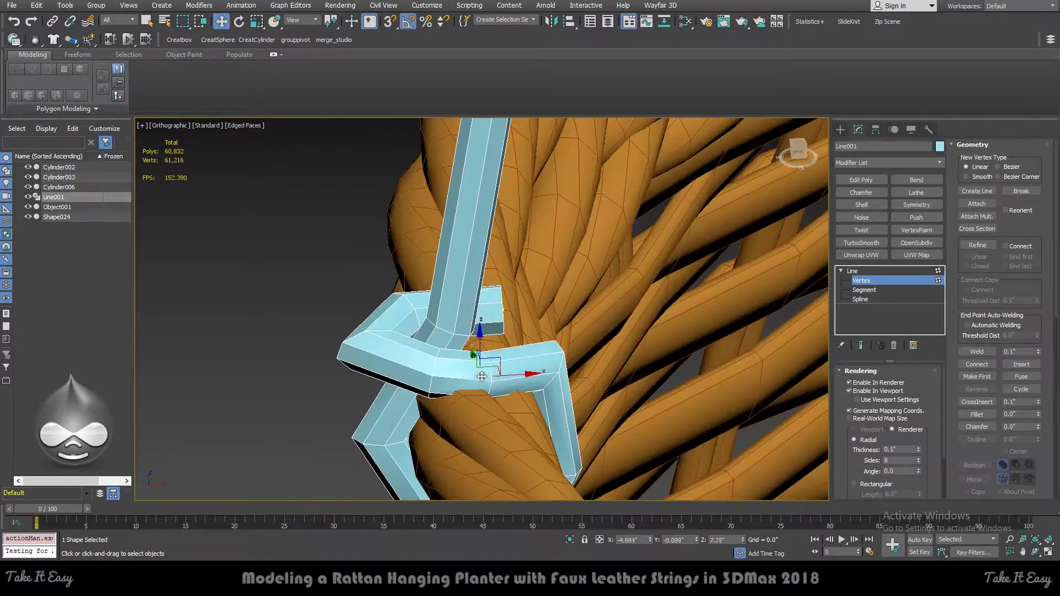
mouse_move(493, 358)
mouse_down()
mouse_move(495, 339)
mouse_move(485, 352)
mouse_move(437, 341)
mouse_up()
click(431, 368)
mouse_move(438, 341)
alt+middle_down()
mouse_move(445, 323)
mouse_move(422, 356)
alt+middle_up()
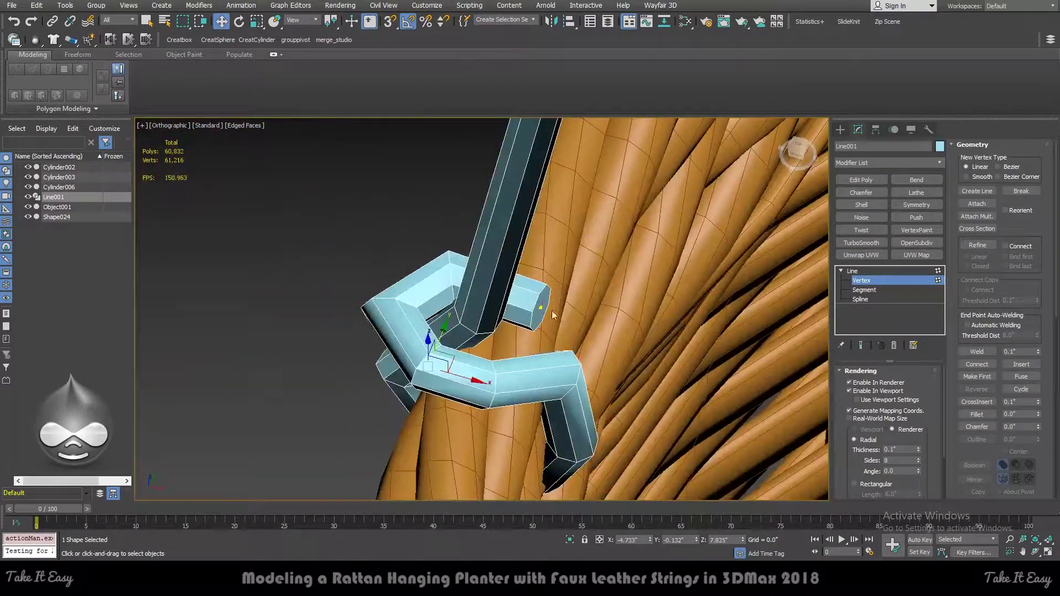
click(542, 308)
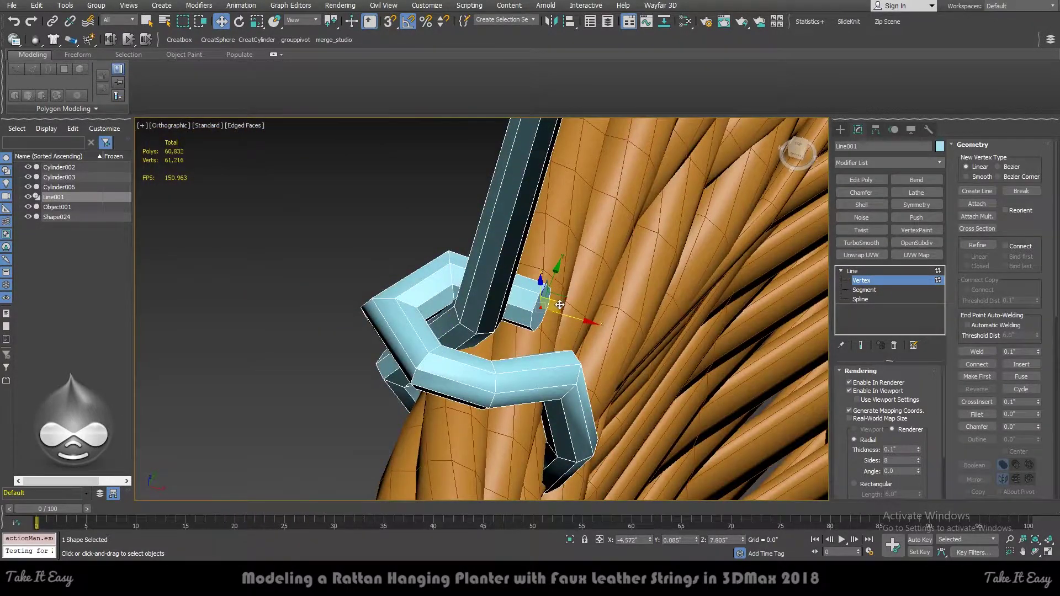
Refine a new vertex near the string's end and pull the end vertex left to close the loop.
mouse_move(544, 309)
alt+middle_down()
mouse_move(490, 321)
mouse_move(556, 328)
alt+middle_up()
drag(556, 329, 560, 342)
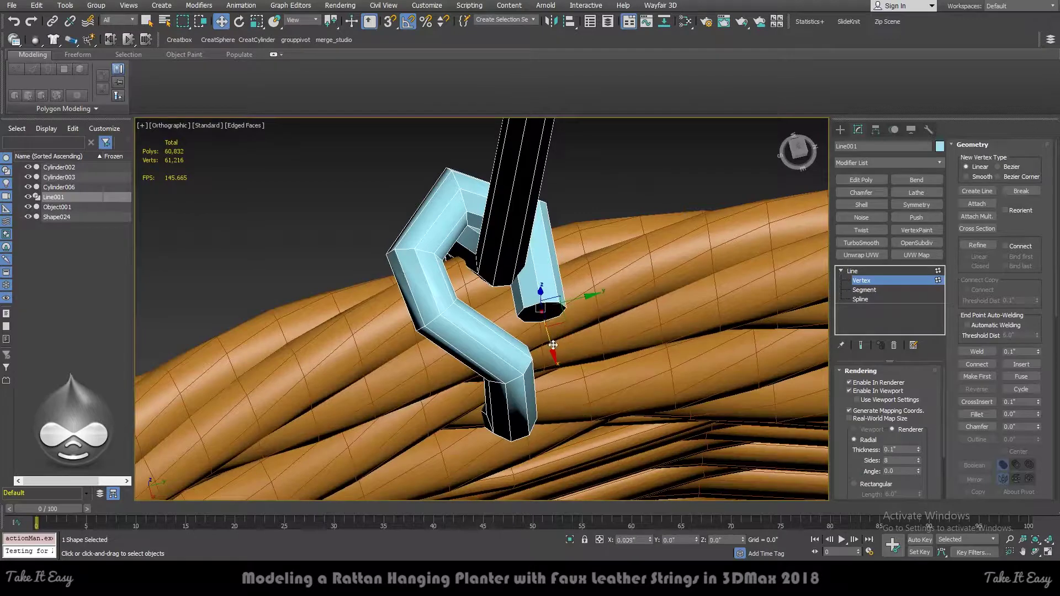
click(976, 415)
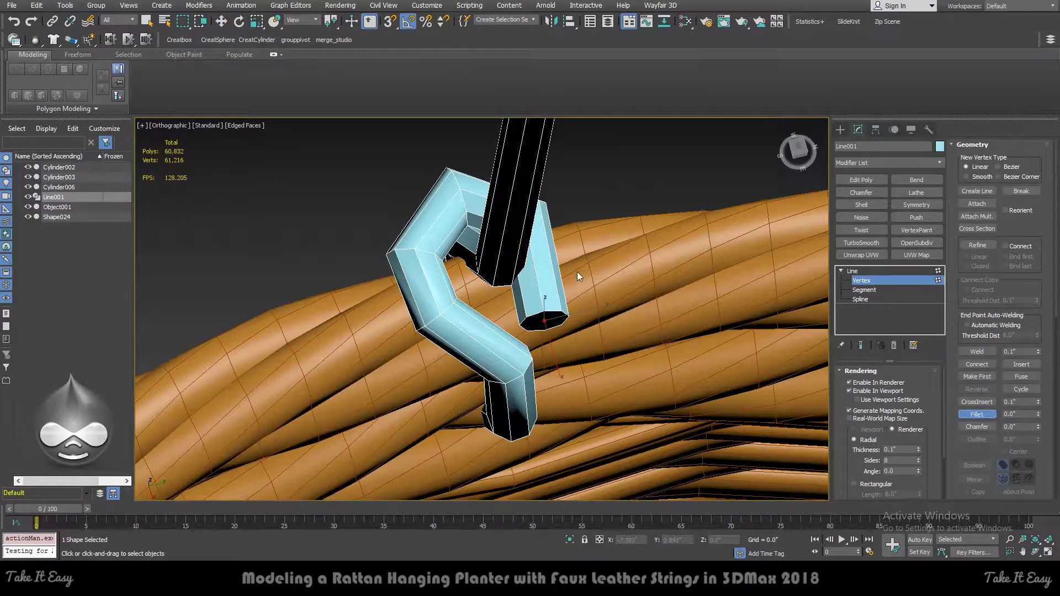
click(983, 243)
click(537, 285)
right_click(538, 287)
click(544, 321)
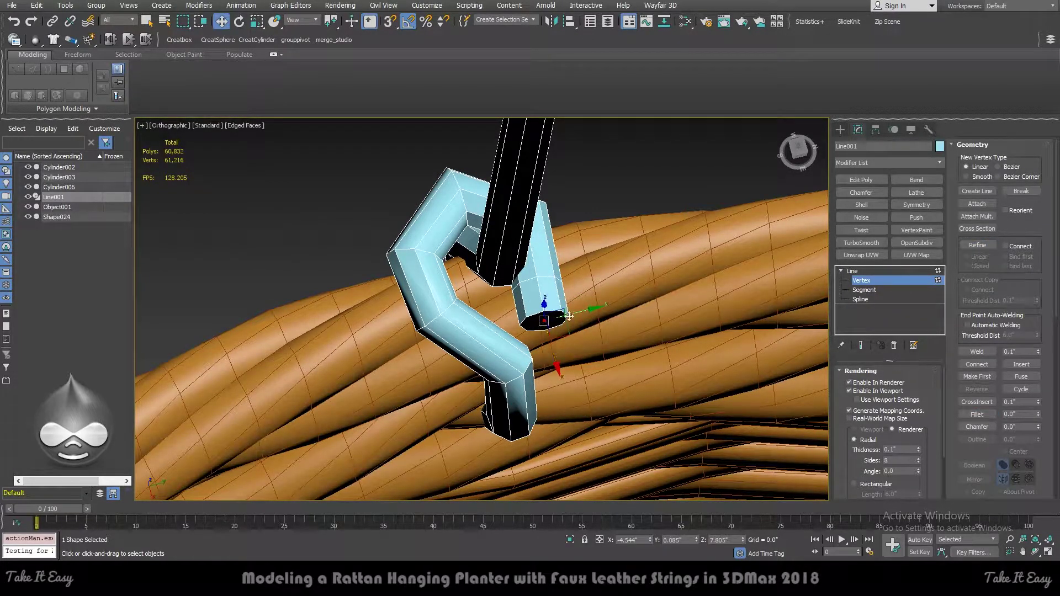
drag(544, 320, 476, 327)
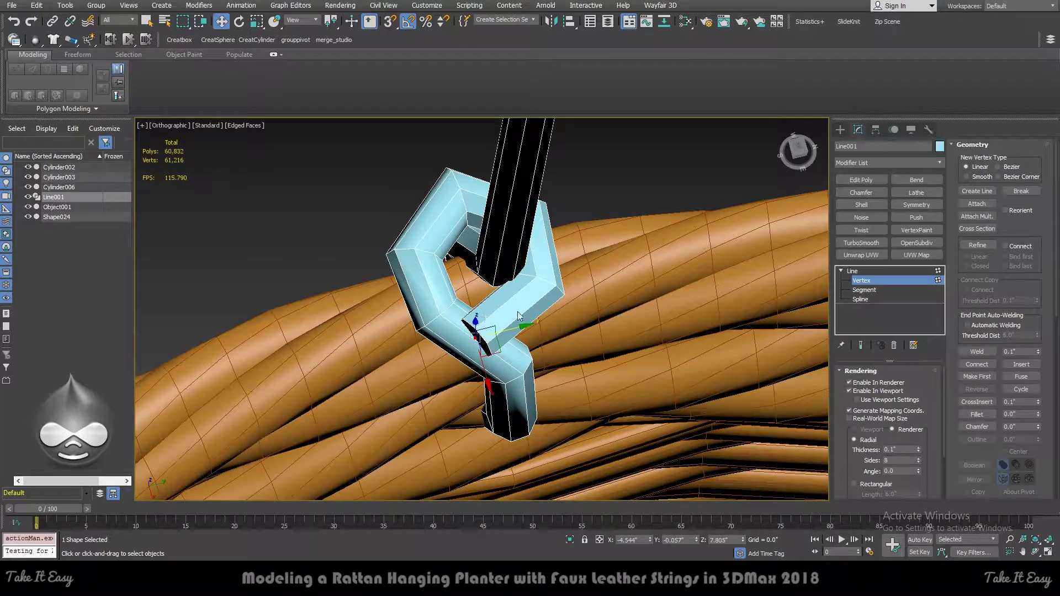
Tuck a vertex into the hook's inner corner and shift the inner vertex to reshape the knot.
click(987, 248)
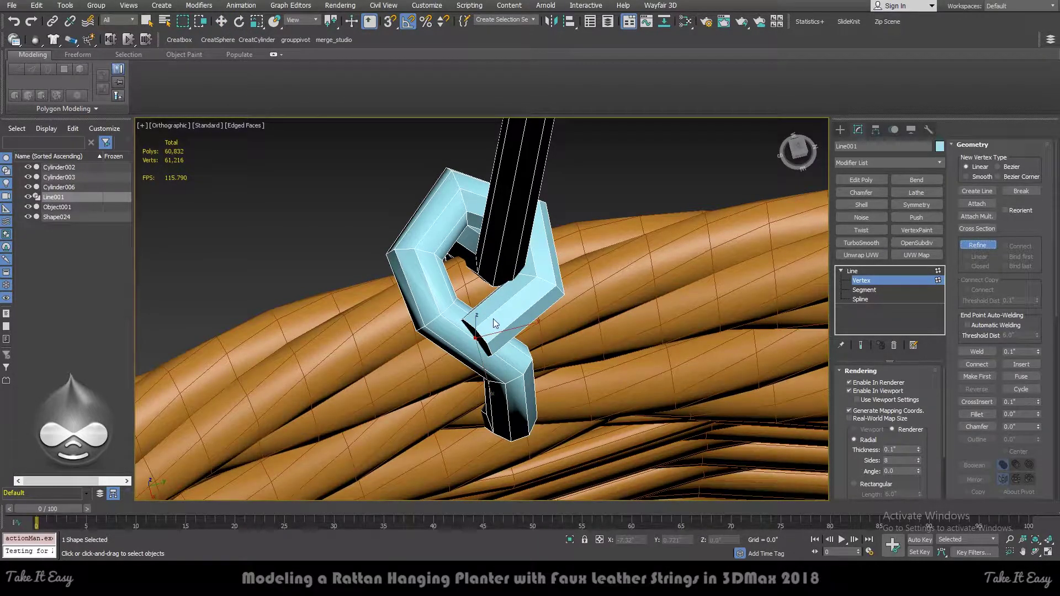
key(F3)
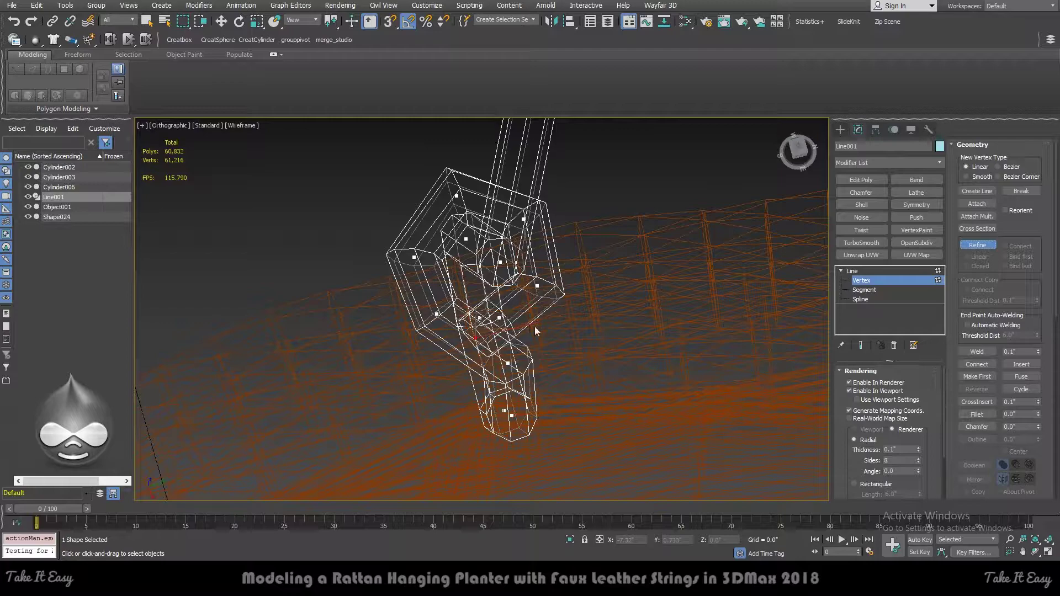
key(F3)
right_click(478, 330)
drag(481, 367, 479, 362)
mouse_move(486, 345)
alt+middle_down()
mouse_move(529, 282)
mouse_move(509, 285)
alt+middle_up()
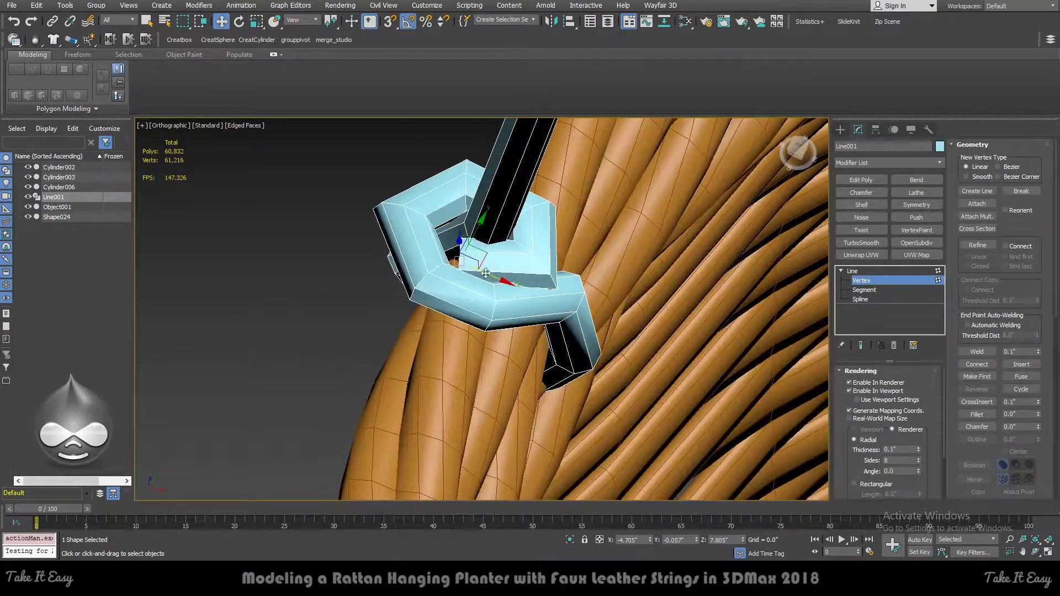
drag(483, 272, 470, 260)
click(977, 244)
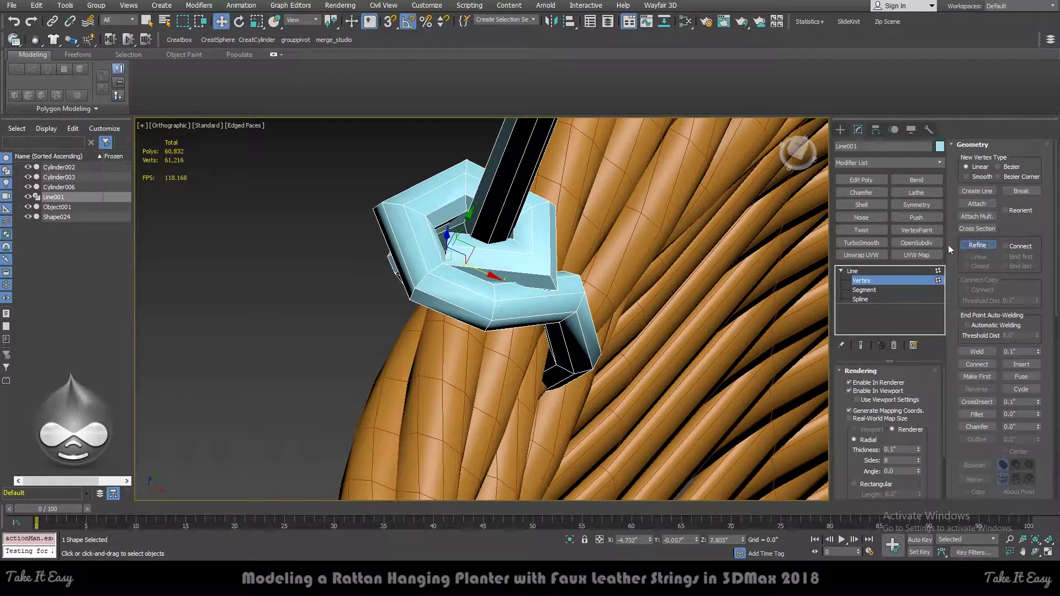
key(F3)
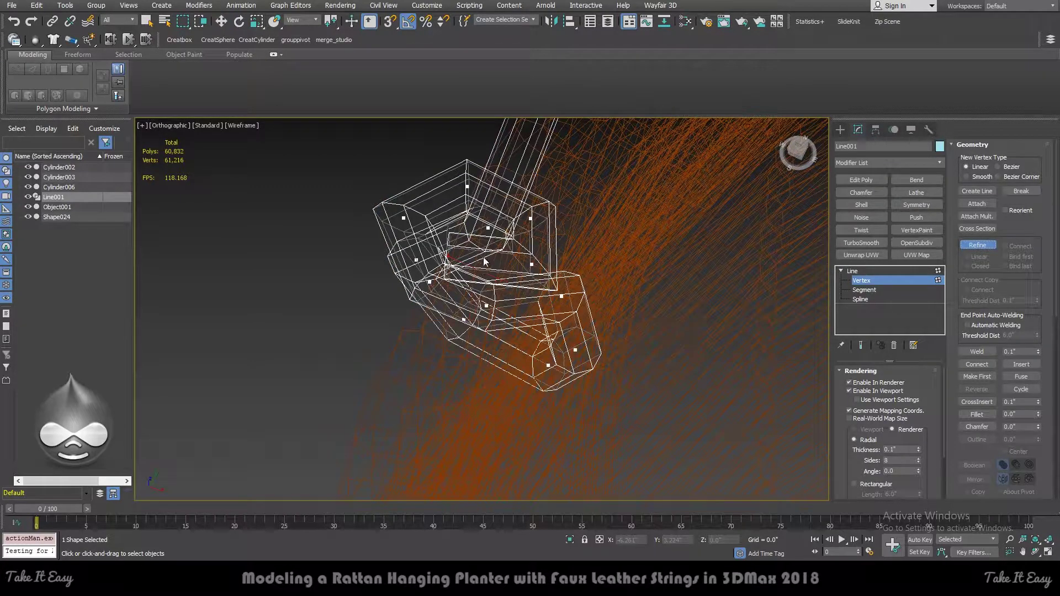
key(F3)
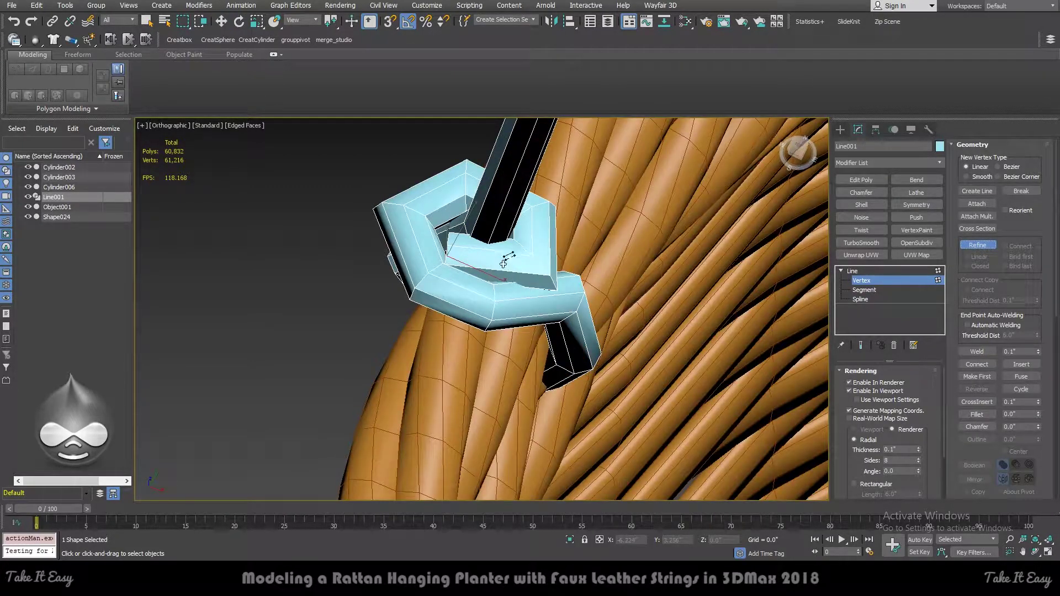
key(w)
mouse_move(504, 260)
mouse_down()
mouse_move(514, 265)
mouse_move(452, 263)
mouse_up()
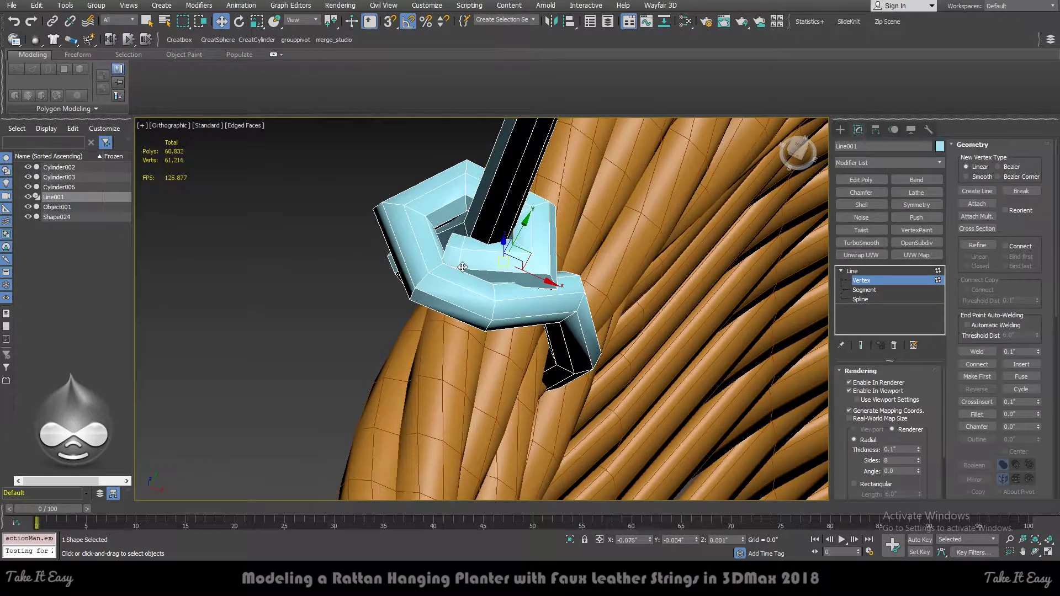
Pull the vertex down-left to tighten the knot, then inspect it from several angles.
key(F3)
key(F3)
scroll(531, 231, up, 2)
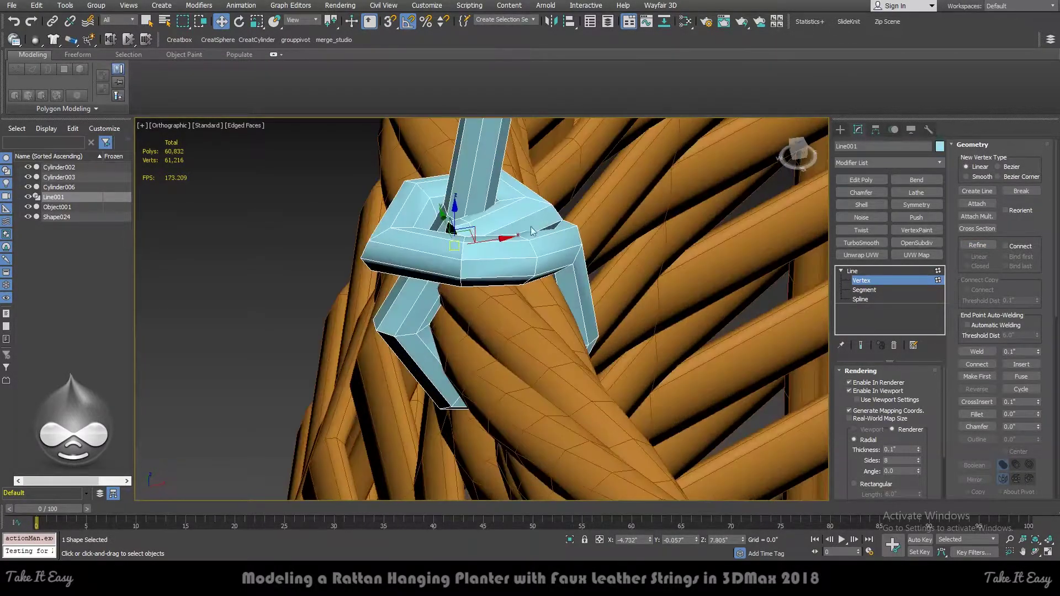
drag(452, 227, 432, 316)
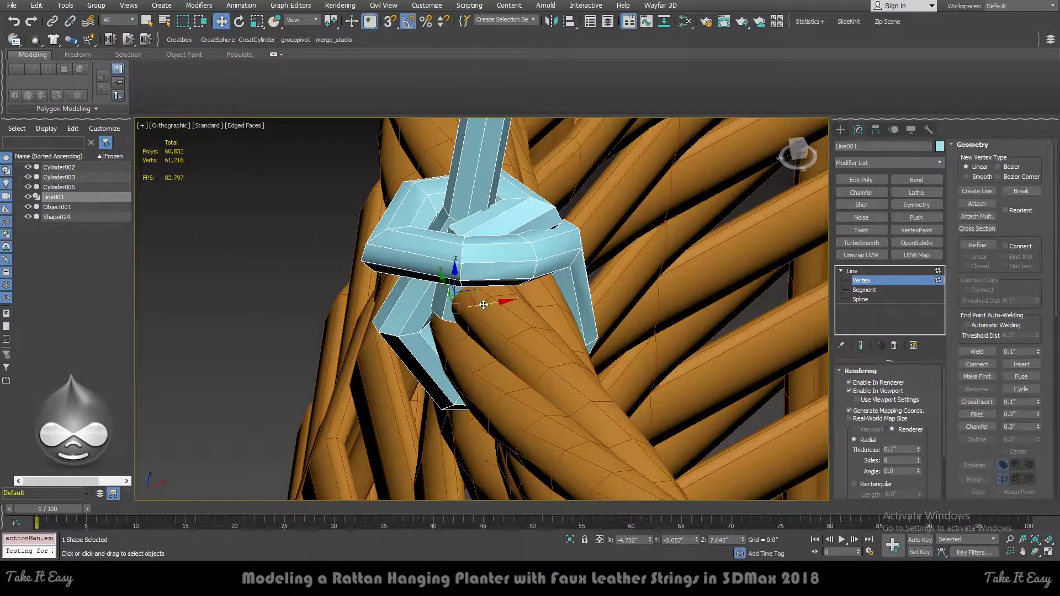
alt+middle_drag(432, 315, 480, 303)
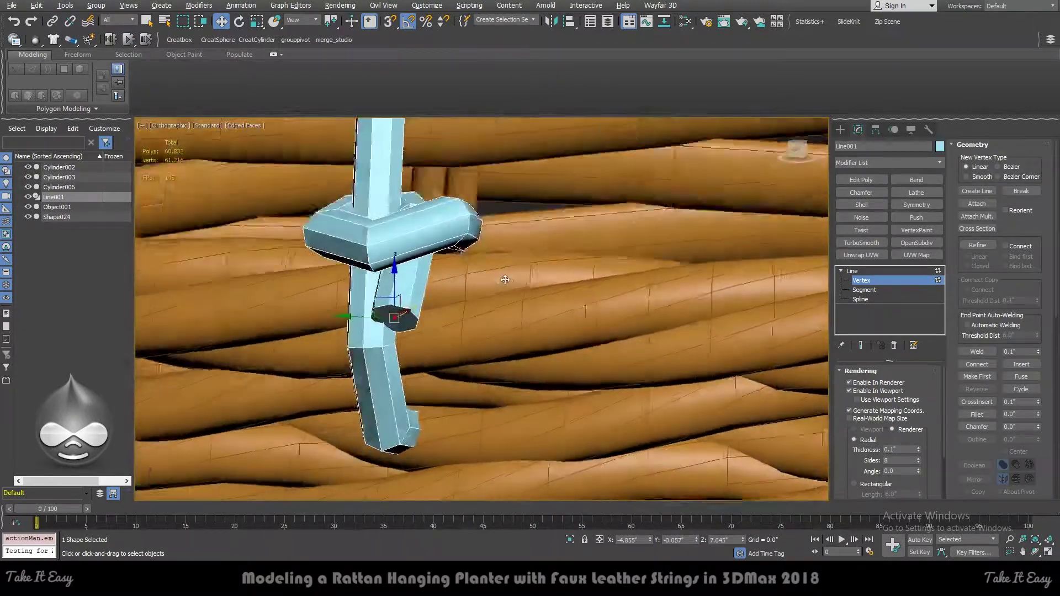
mouse_move(375, 319)
alt+middle_down()
mouse_move(429, 322)
mouse_move(430, 294)
alt+middle_up()
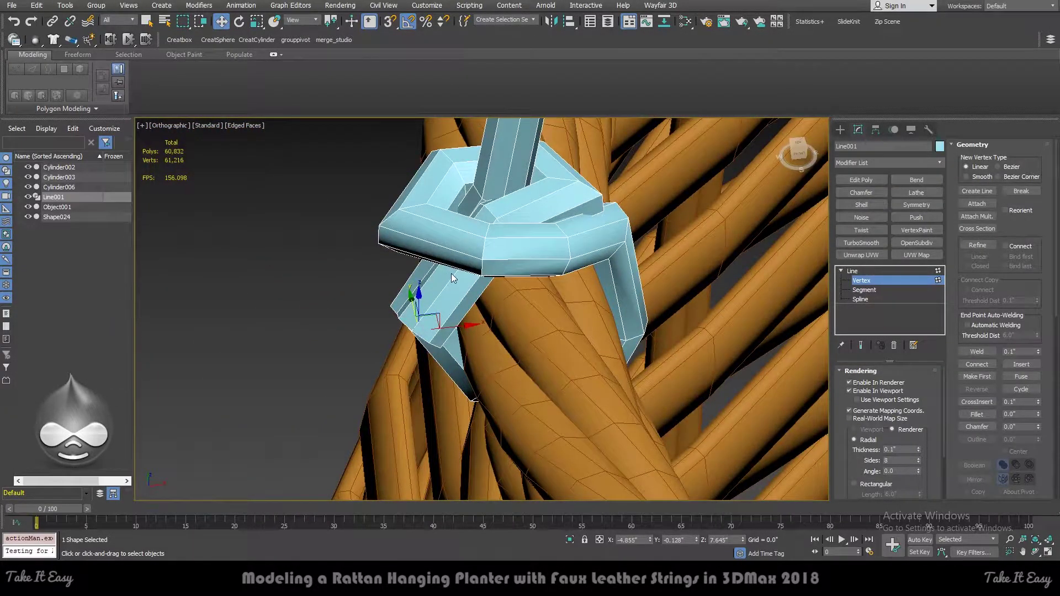
mouse_move(452, 278)
alt+middle_down()
mouse_move(521, 235)
mouse_move(424, 264)
mouse_move(467, 270)
alt+middle_up()
key(F3)
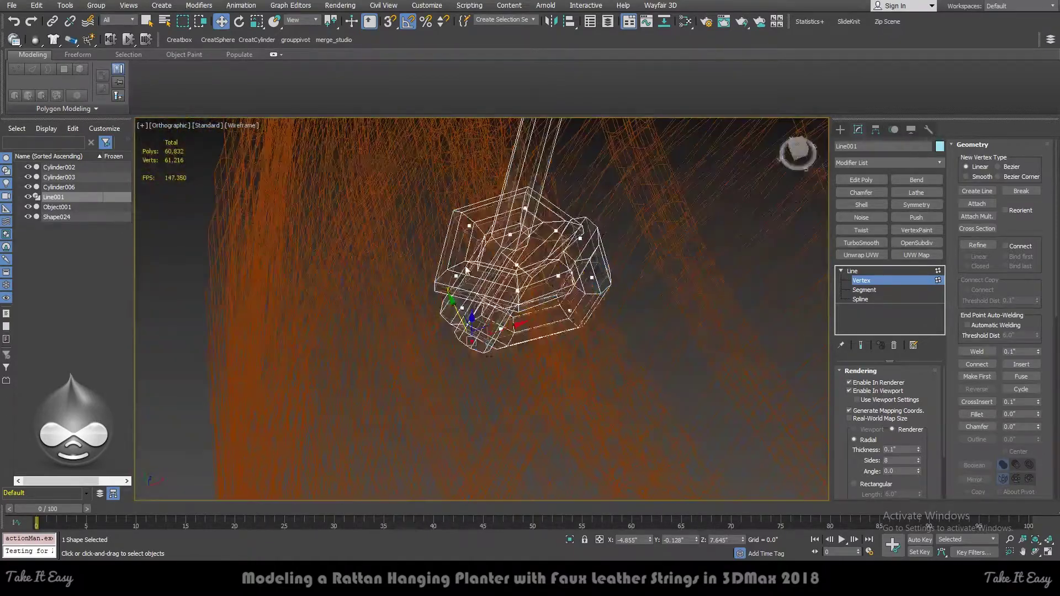
key(F3)
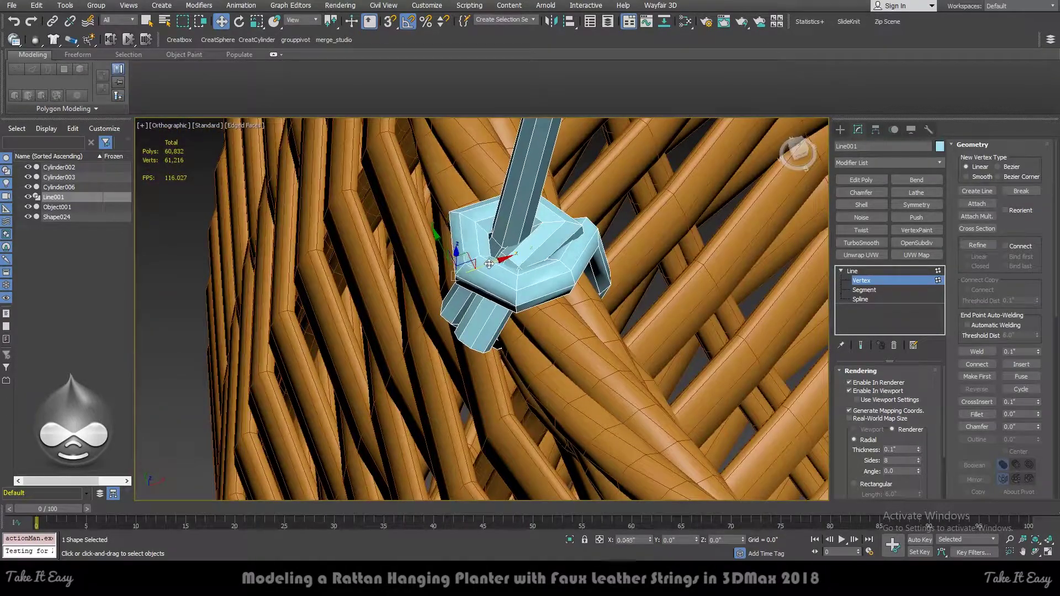
mouse_move(468, 250)
alt+middle_down()
mouse_move(475, 205)
mouse_move(564, 289)
alt+middle_up()
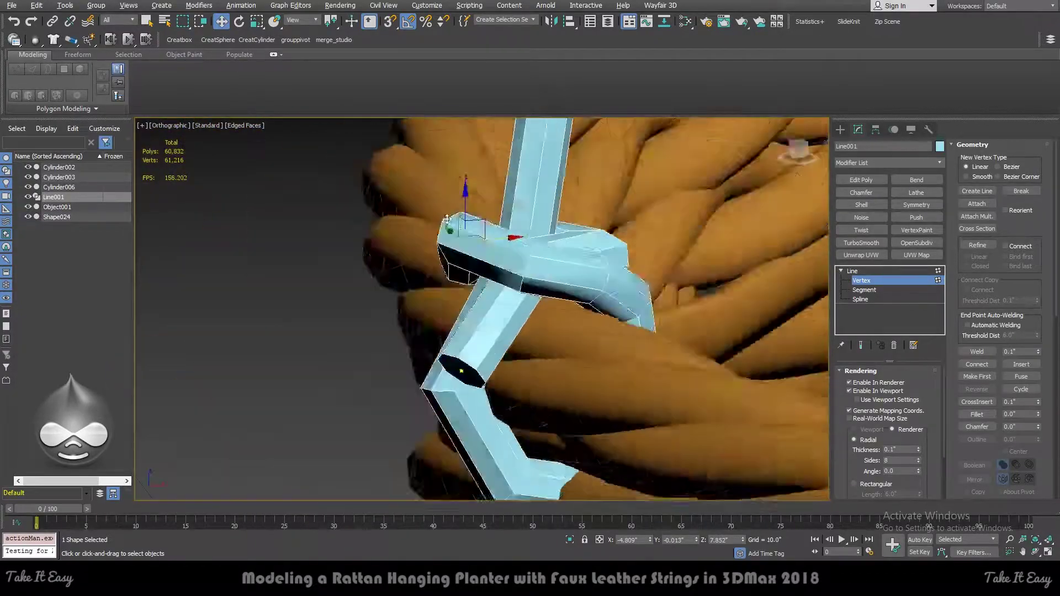
Nudge a knot vertex slightly upward on Line001, checking it in wireframe.
key(F3)
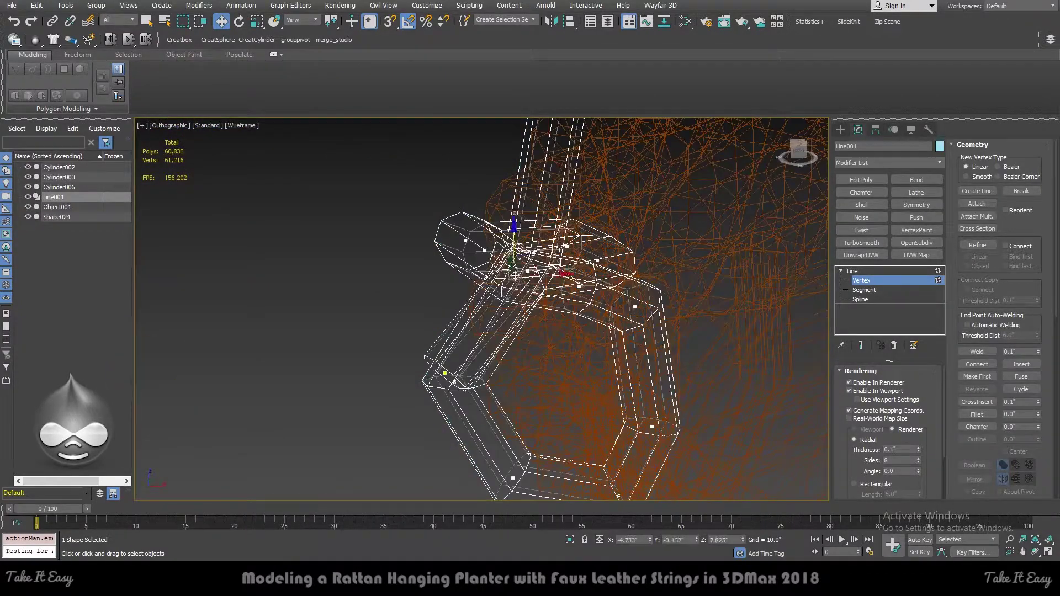
key(F3)
alt+middle_drag(515, 275, 542, 270)
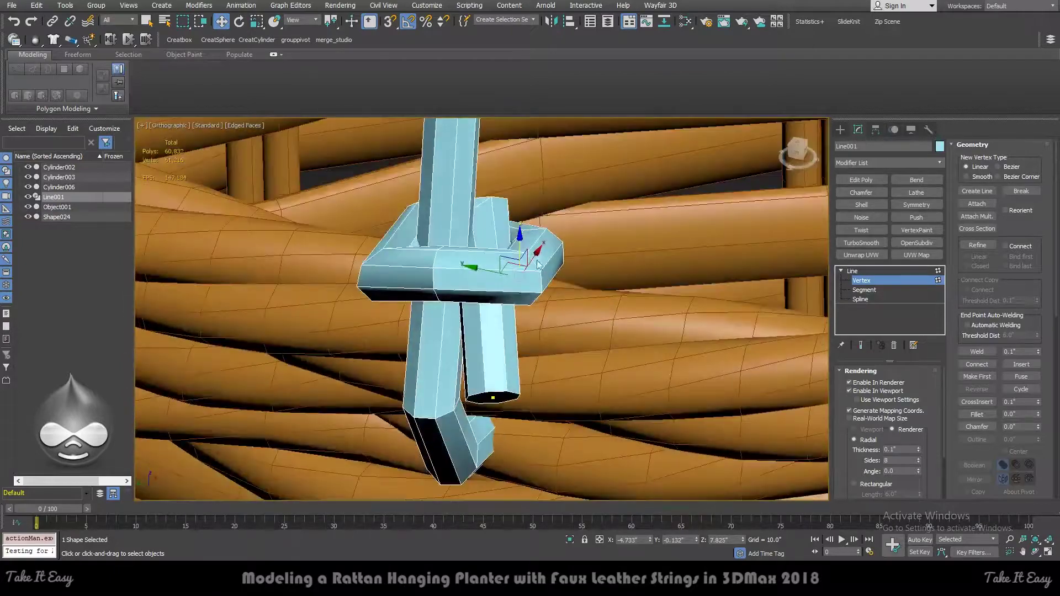
drag(514, 236, 512, 229)
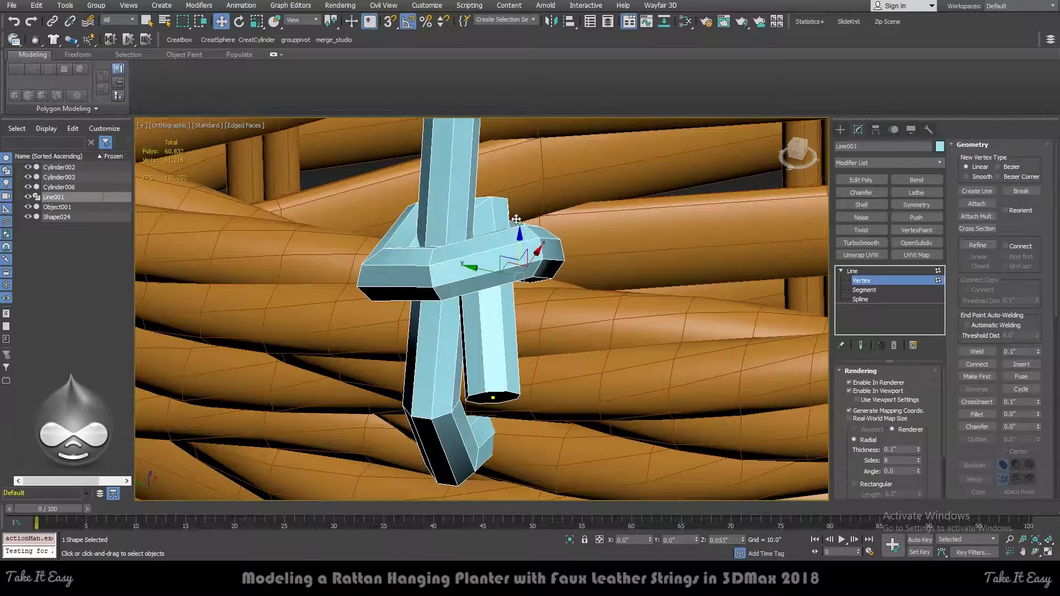
alt+middle_drag(511, 228, 562, 337)
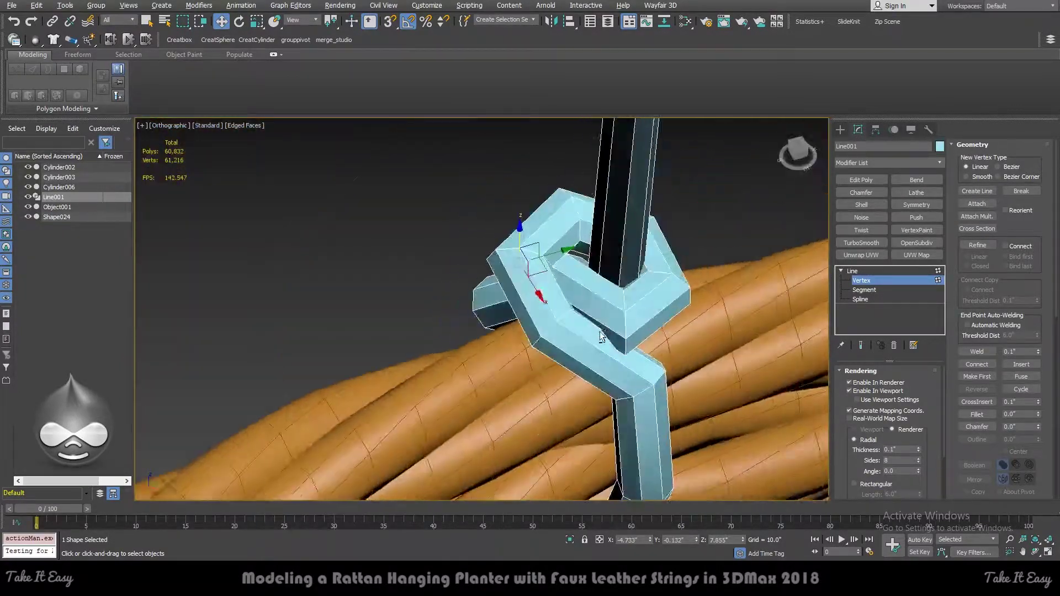
Select another knot point and shift a lower strap vertex to reshape the strap.
key(F3)
key(F3)
click(532, 333)
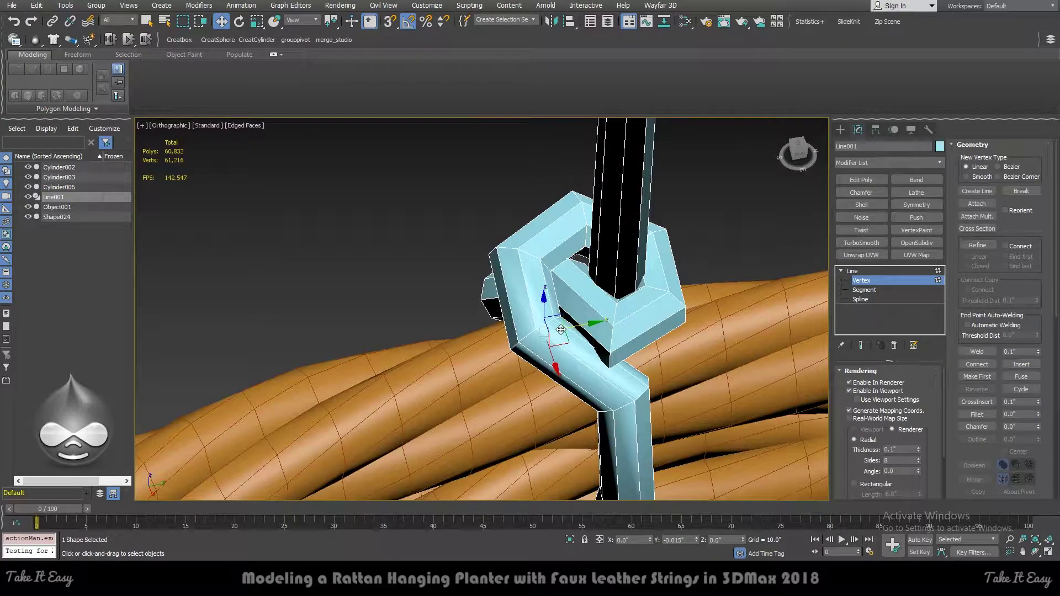
key(F3)
click(622, 395)
key(F3)
drag(622, 395, 627, 398)
mouse_move(627, 398)
alt+middle_down()
mouse_move(670, 359)
mouse_move(708, 346)
alt+middle_up()
Adjust the strap-end point and inspect the knot clamping the rim, then hide edged faces.
click(444, 437)
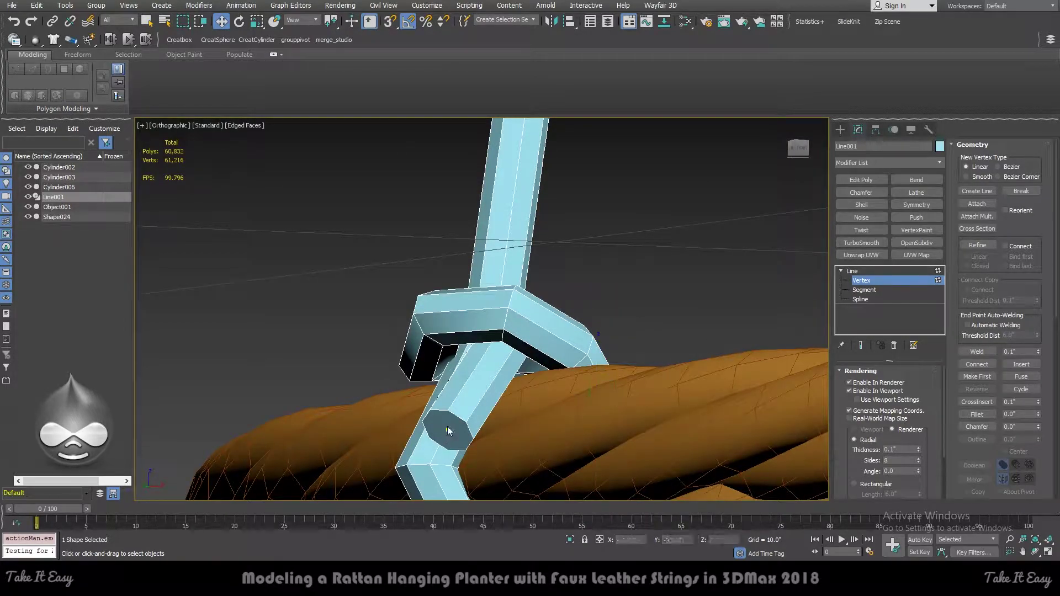
mouse_move(445, 436)
alt+middle_down()
mouse_move(556, 429)
mouse_move(572, 409)
alt+middle_up()
scroll(572, 409, down, 3)
scroll(549, 435, down, 2)
alt+middle_drag(495, 283, 461, 325)
scroll(462, 324, up, 4)
scroll(463, 324, up, 2)
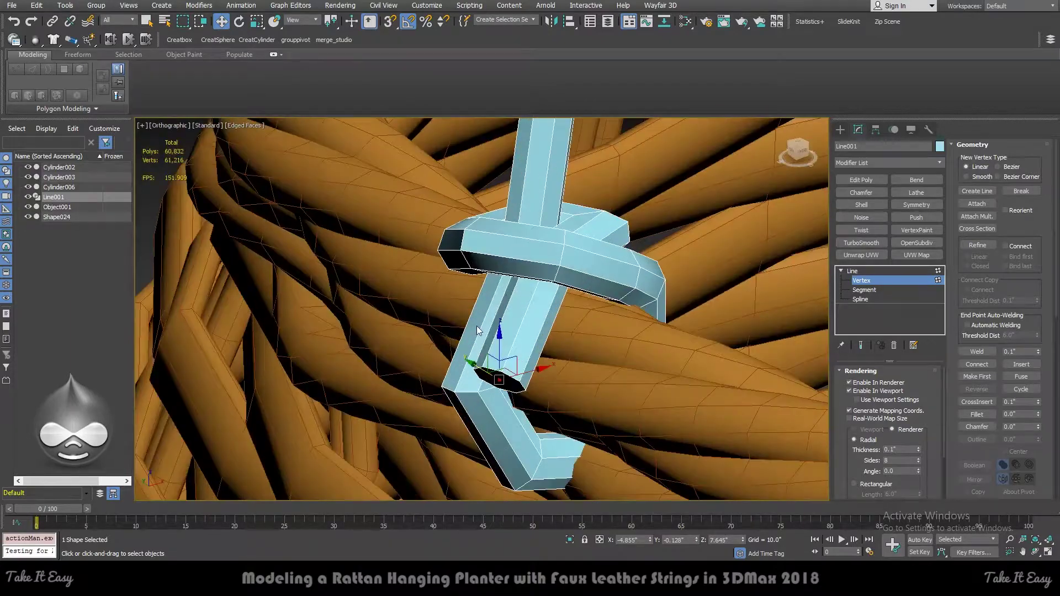
scroll(476, 326, down, 2)
scroll(476, 326, down, 5)
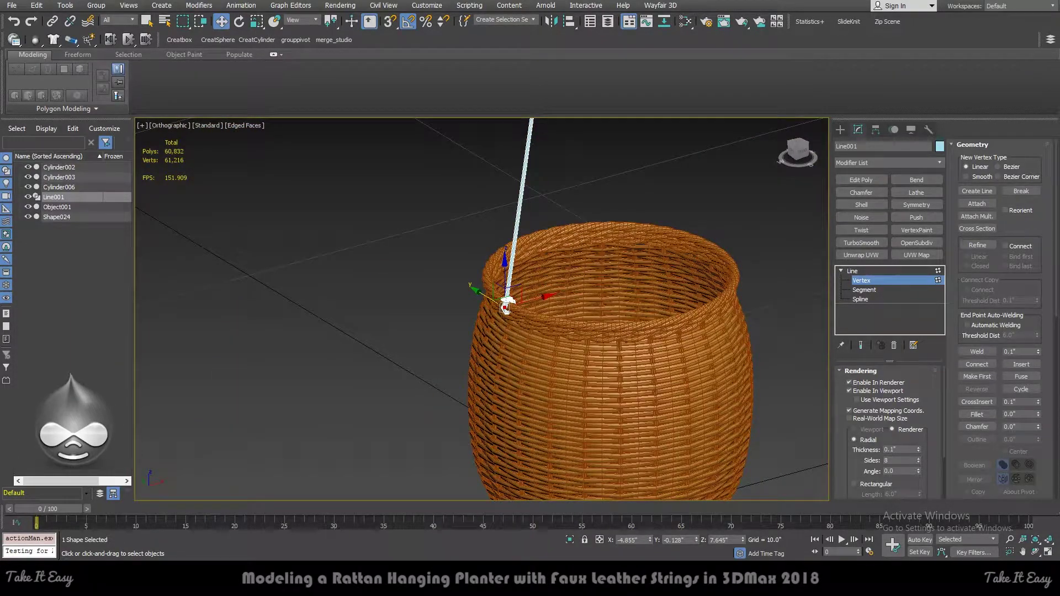
scroll(491, 293, up, 3)
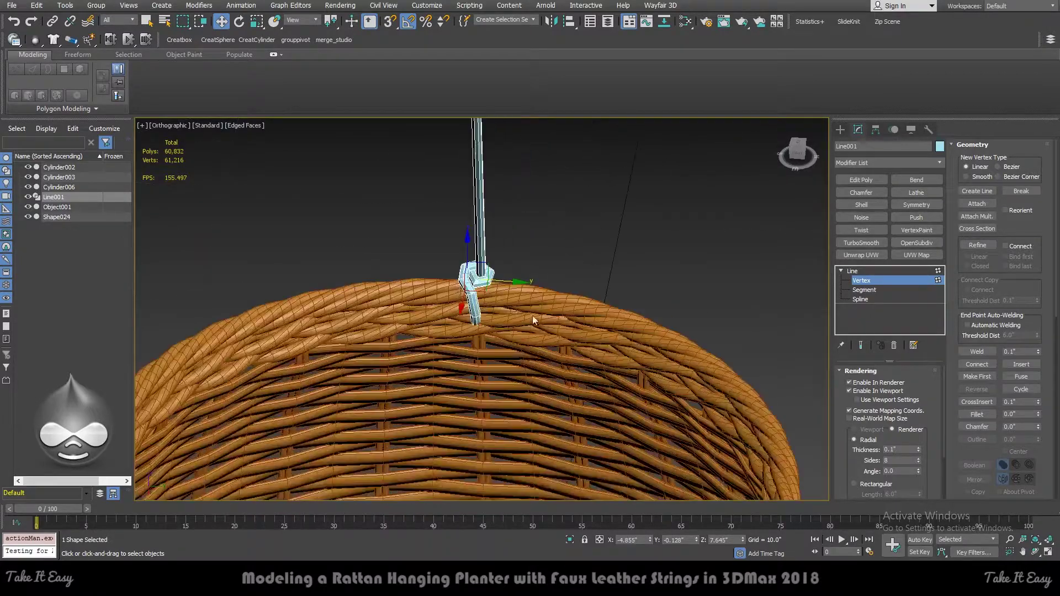
scroll(483, 270, up, 3)
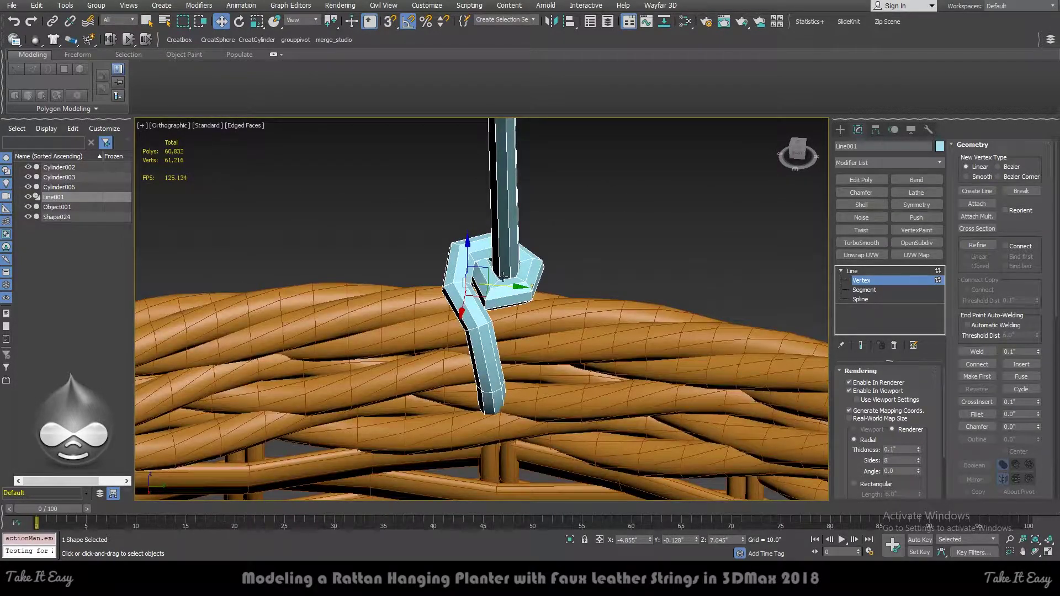
scroll(504, 285, down, 2)
mouse_move(527, 297)
alt+middle_down()
mouse_move(635, 302)
mouse_move(708, 283)
alt+middle_up()
scroll(654, 284, down, 3)
scroll(552, 293, down, 3)
scroll(458, 298, down, 3)
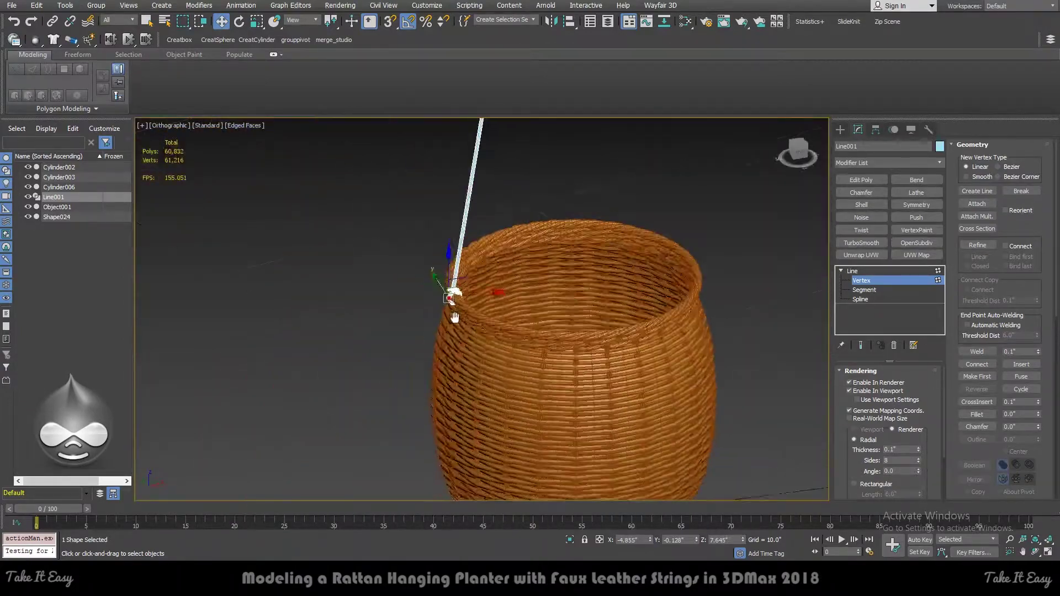
scroll(452, 302, up, 5)
click(275, 307)
key(F4)
Add then delete TurboSmooth on Line001 and set its rendering Sides to 6.
click(456, 235)
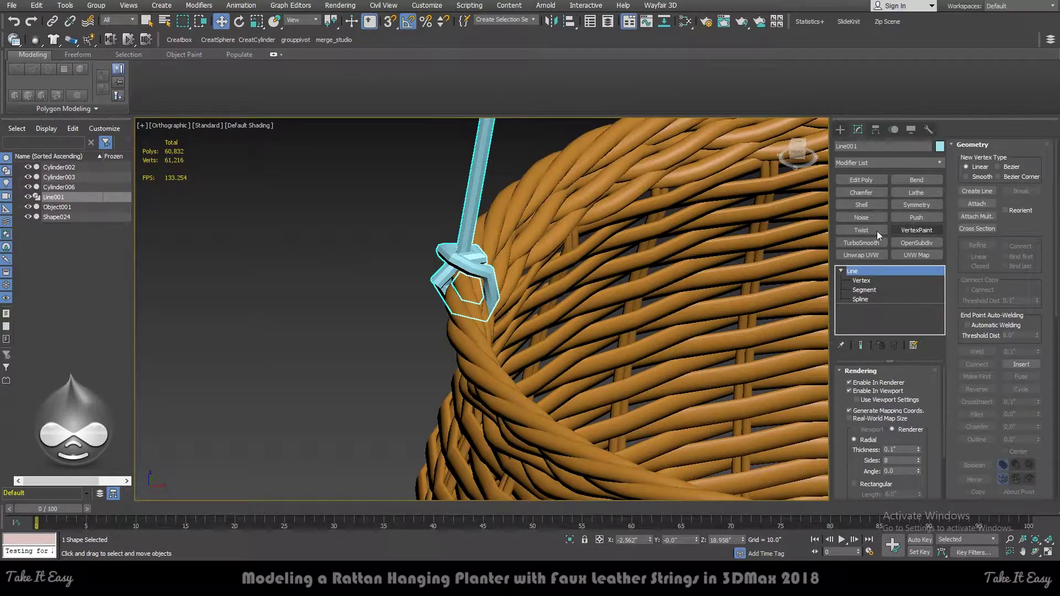
click(861, 243)
scroll(603, 236, down, 2)
scroll(603, 237, down, 2)
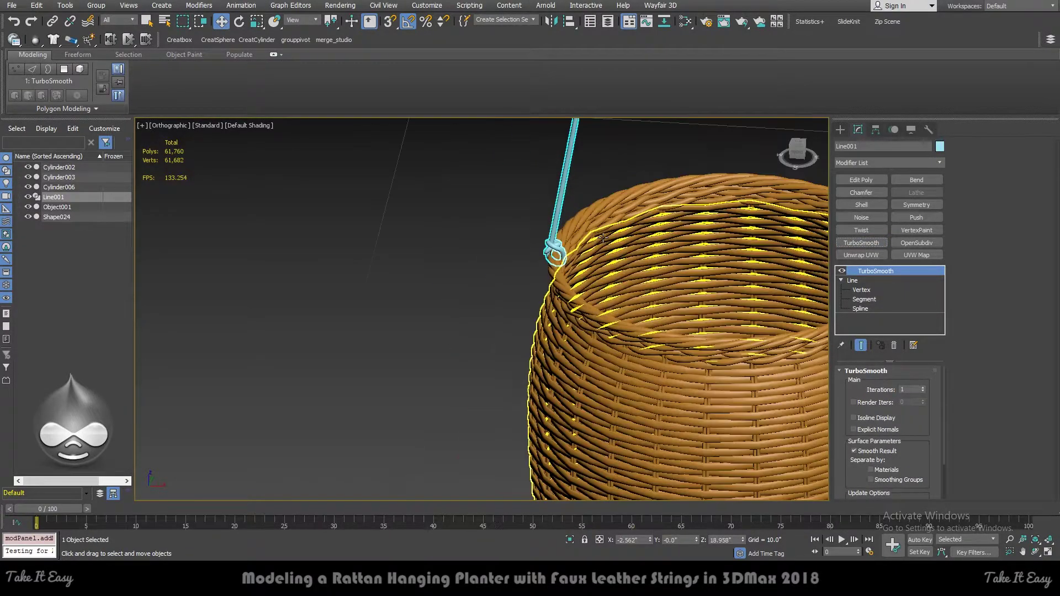
right_click(876, 270)
click(907, 290)
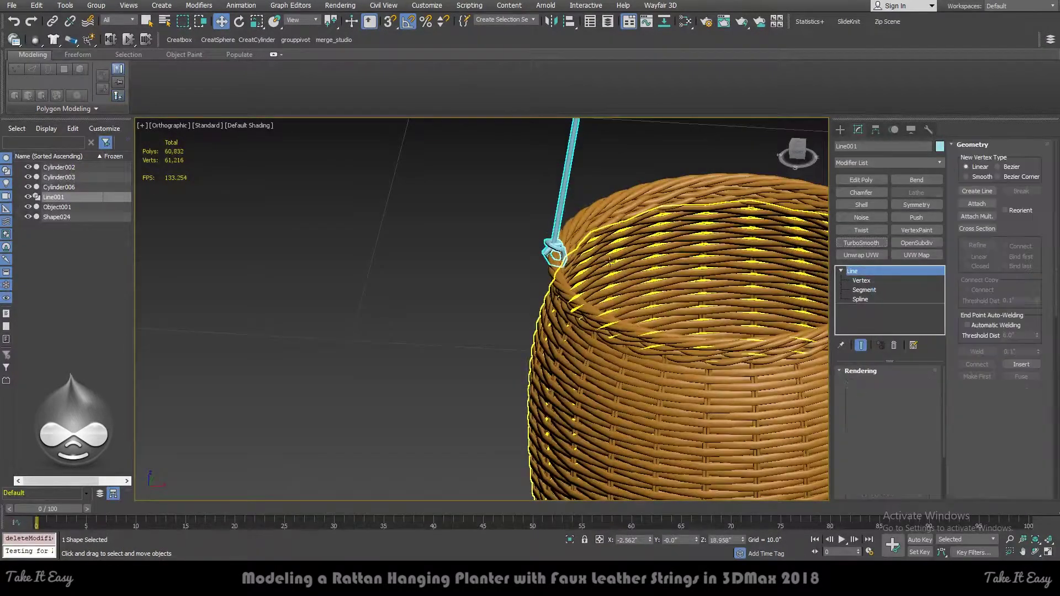
text(6)
key(Return)
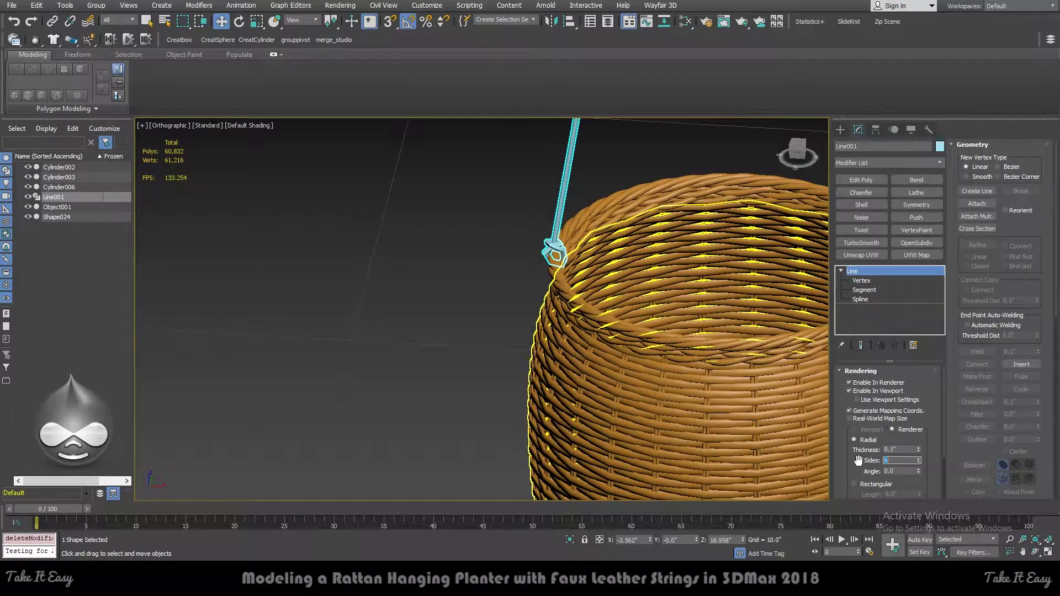
scroll(439, 284, up, 4)
scroll(576, 247, up, 3)
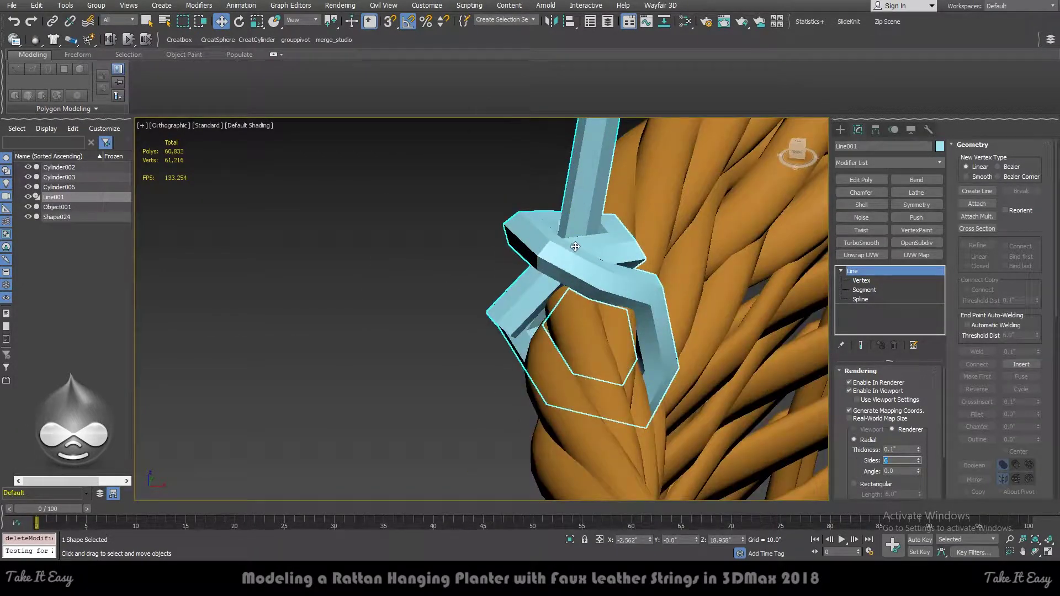
Switch to the Top view to see the cord reaching the basket's centre.
right_click(574, 247)
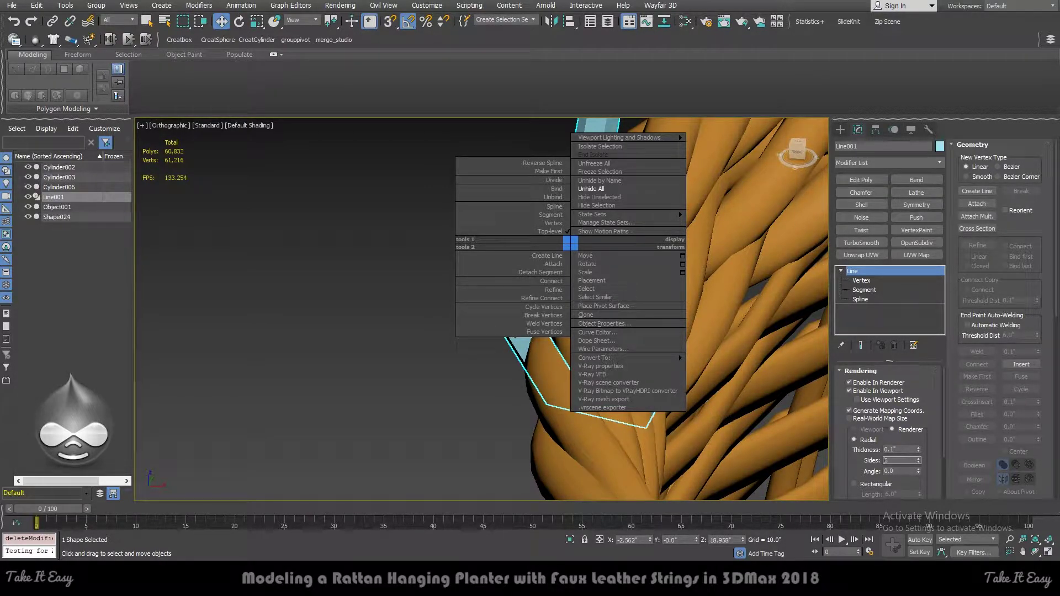
click(279, 228)
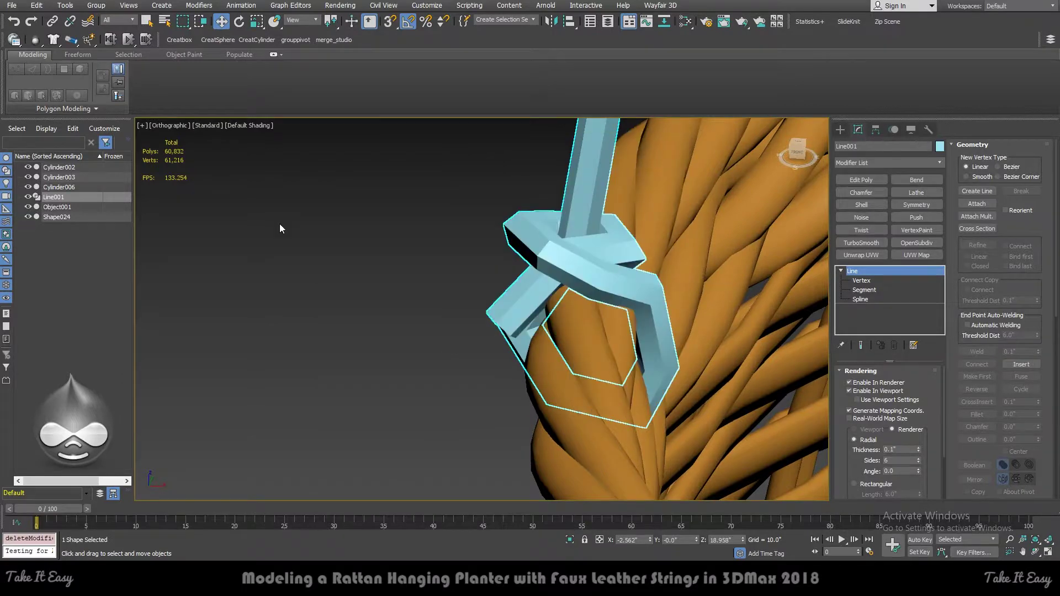
scroll(286, 223, down, 5)
scroll(331, 210, down, 3)
key(t)
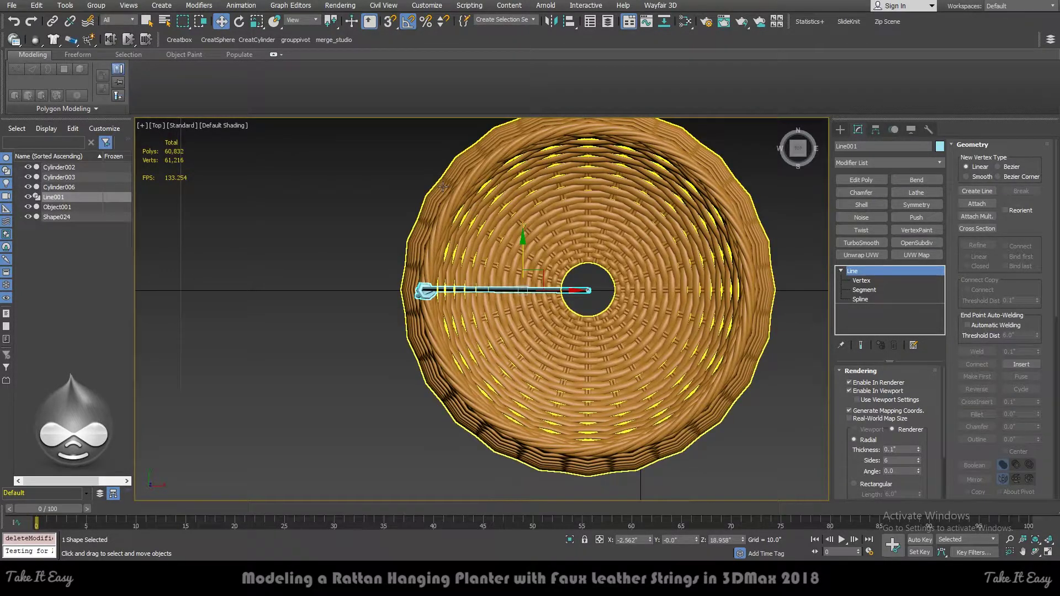
scroll(387, 276, up, 5)
right_click(492, 319)
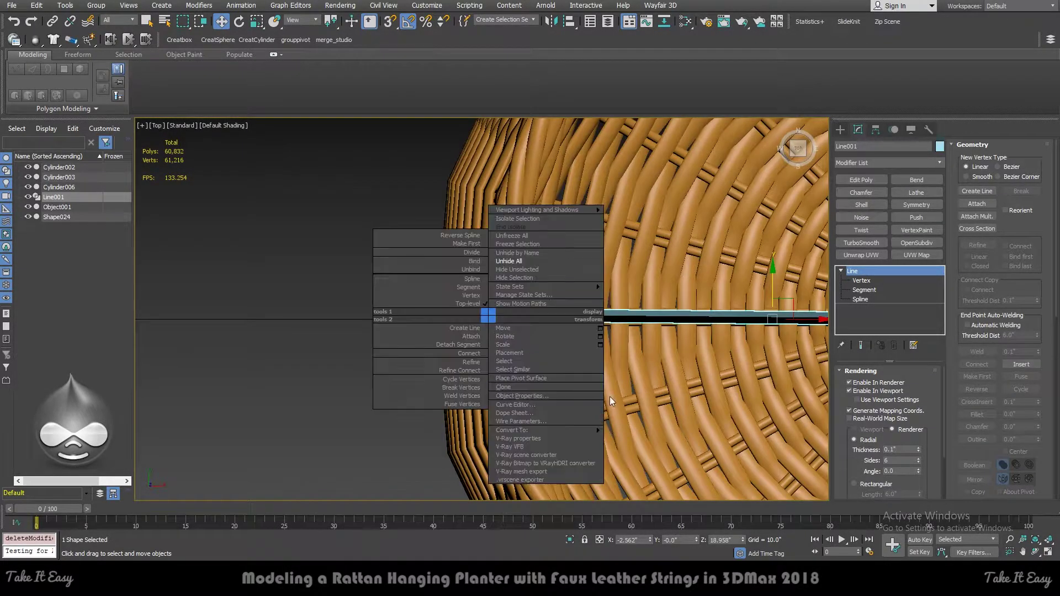
Convert the strap Line001 to Editable Poly and show edged faces.
click(618, 446)
mouse_move(497, 343)
alt+middle_down()
mouse_move(503, 289)
mouse_move(517, 367)
alt+middle_up()
scroll(506, 352, down, 4)
scroll(519, 359, up, 6)
key(F4)
scroll(517, 166, up, 2)
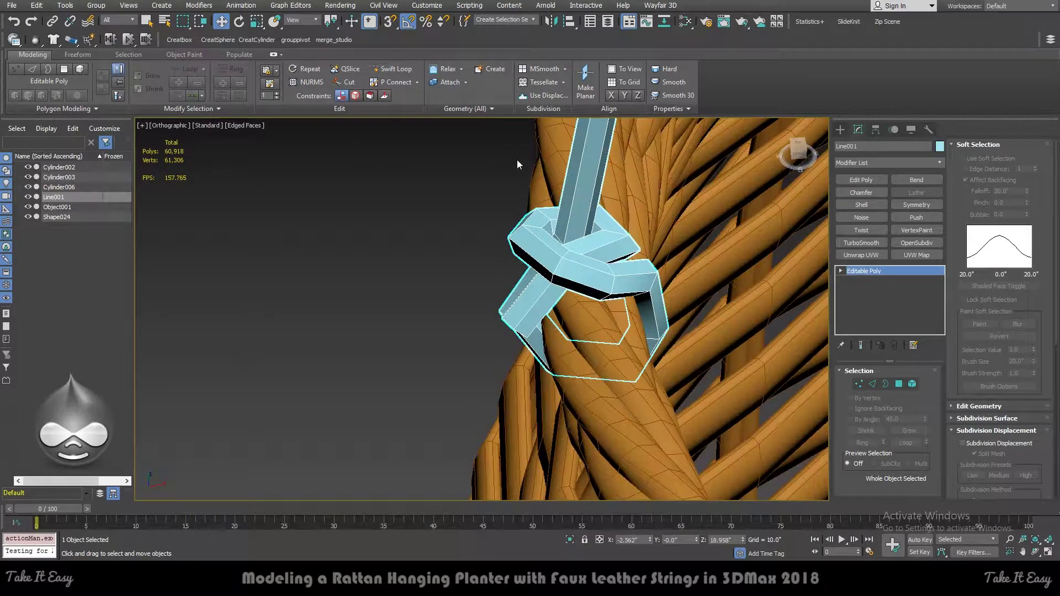
Insert a Swift Loop edge loop on the strap near the knot.
click(392, 68)
click(577, 218)
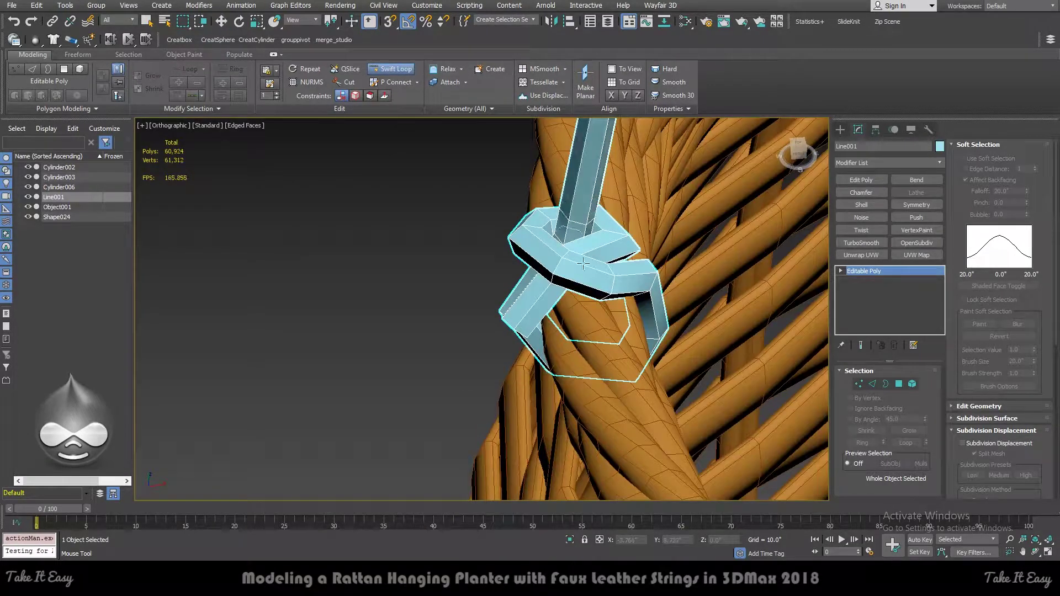
key(w)
scroll(544, 308, down, 5)
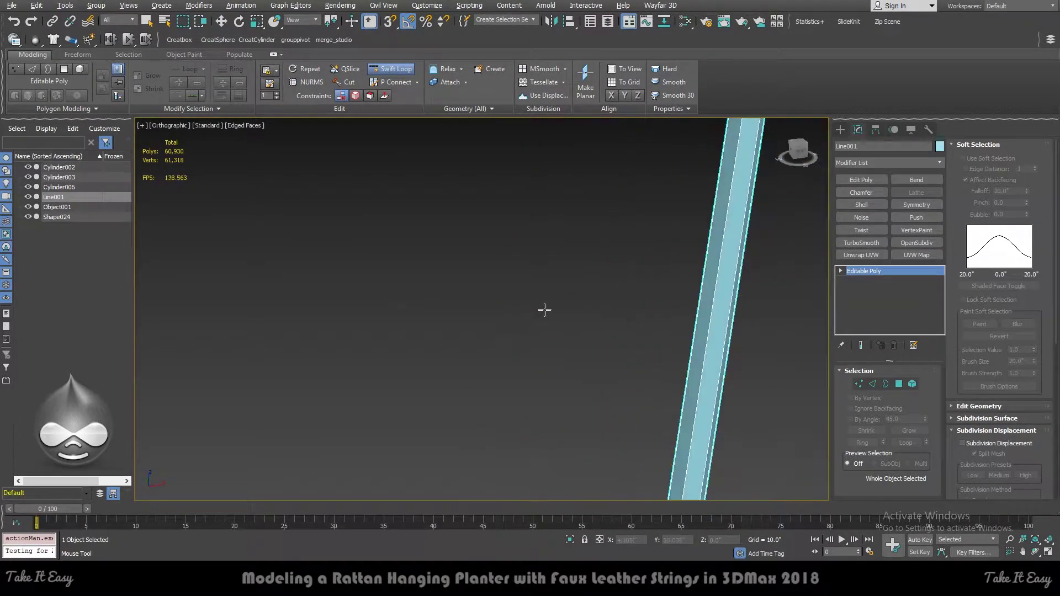
scroll(568, 437, down, 2)
scroll(570, 392, up, 6)
scroll(570, 392, up, 3)
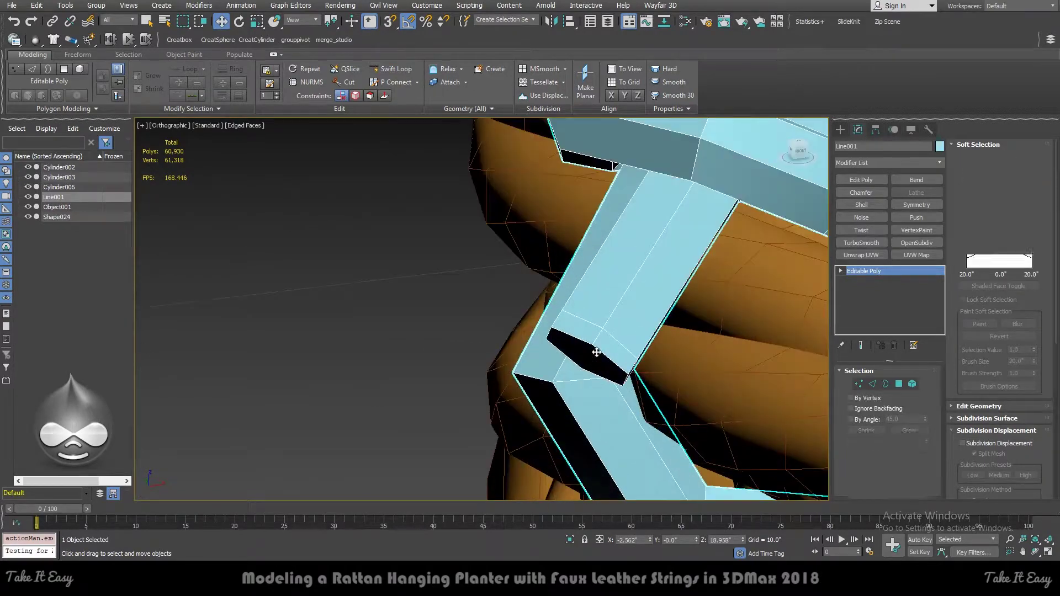
Select a polygon at the bend, apply TurboSmooth, then reselect Line001.
key(4)
click(587, 356)
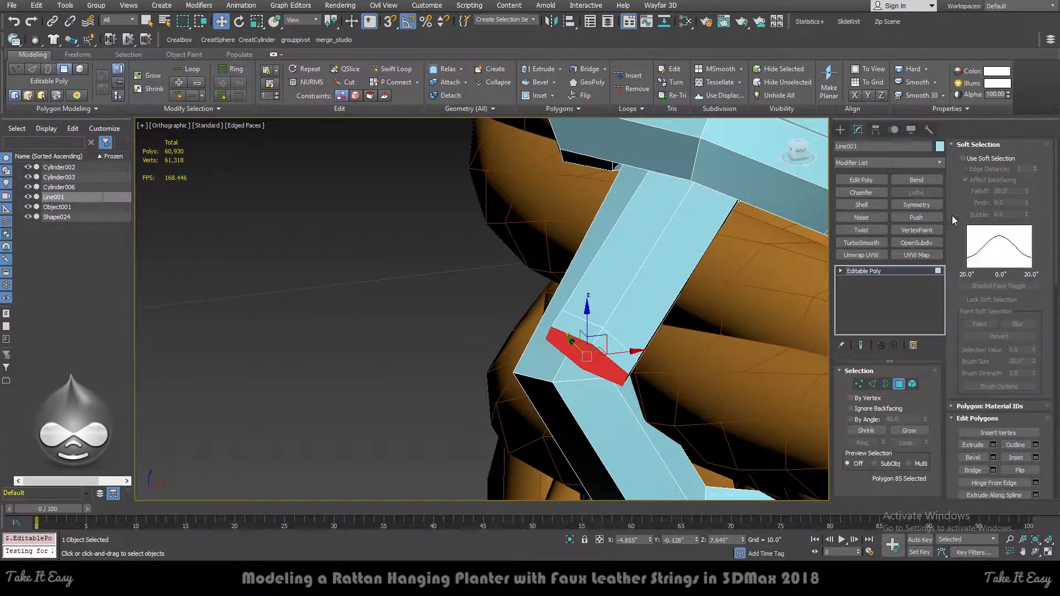
click(869, 243)
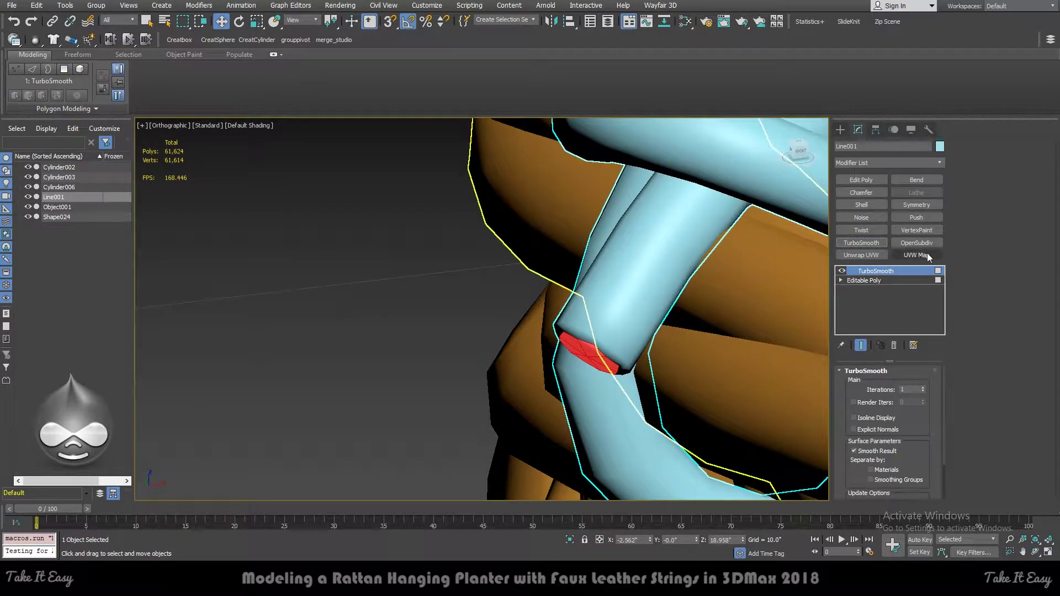
click(891, 280)
scroll(436, 297, down, 3)
click(429, 247)
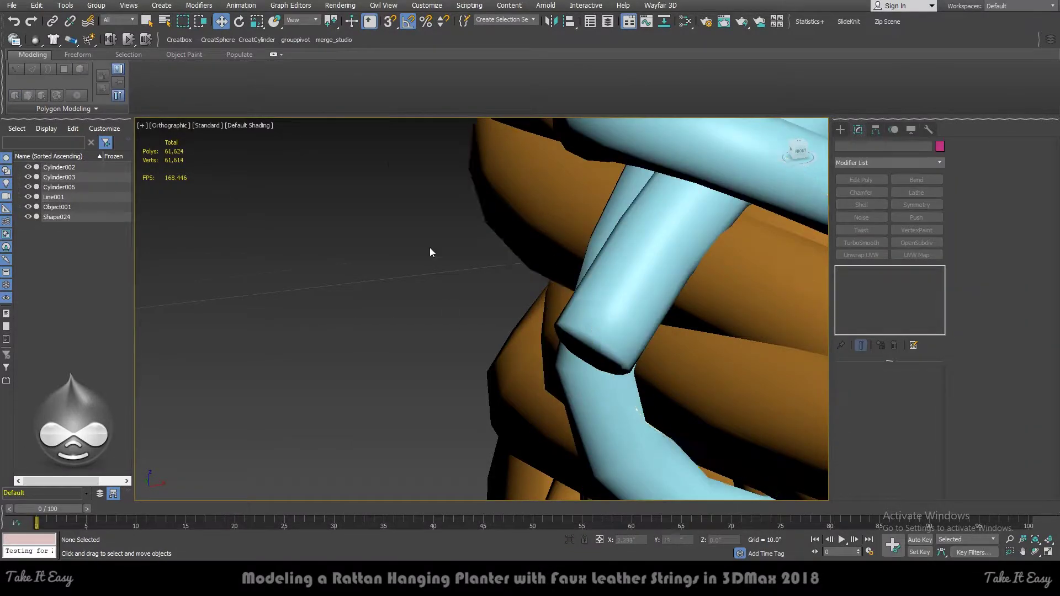
scroll(249, 304, down, 5)
scroll(265, 301, up, 2)
click(503, 144)
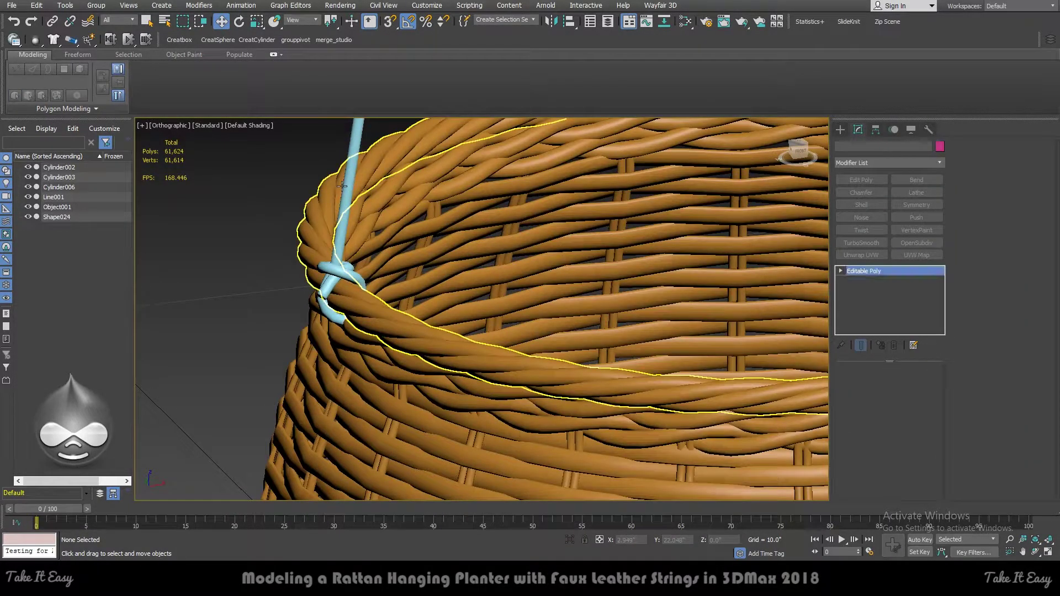
click(355, 132)
Set the hanging string Line001's object colour to red.
click(941, 146)
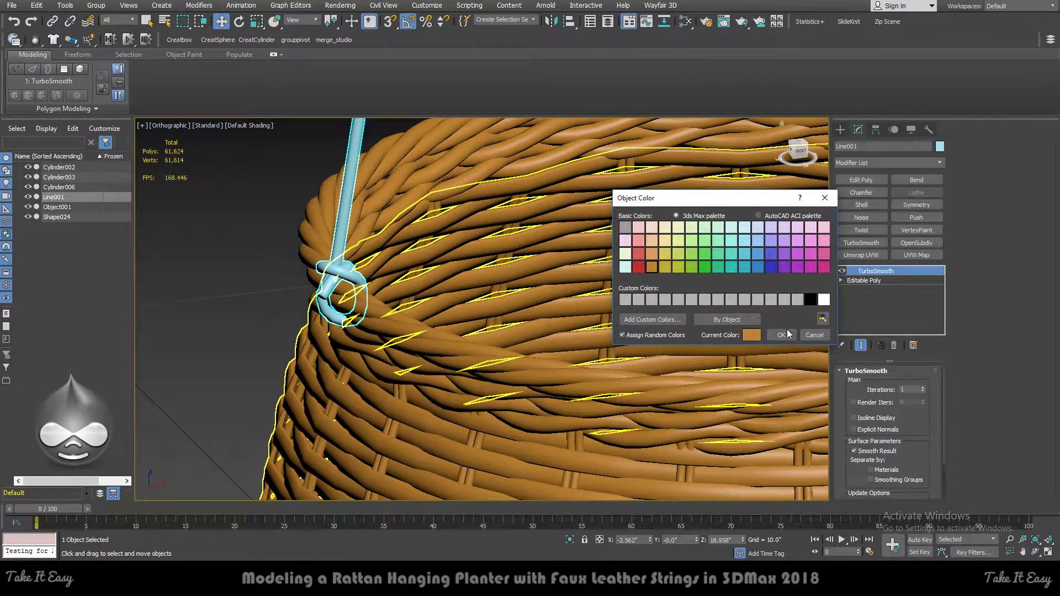
click(787, 334)
click(231, 223)
key(f)
scroll(500, 311, up, 3)
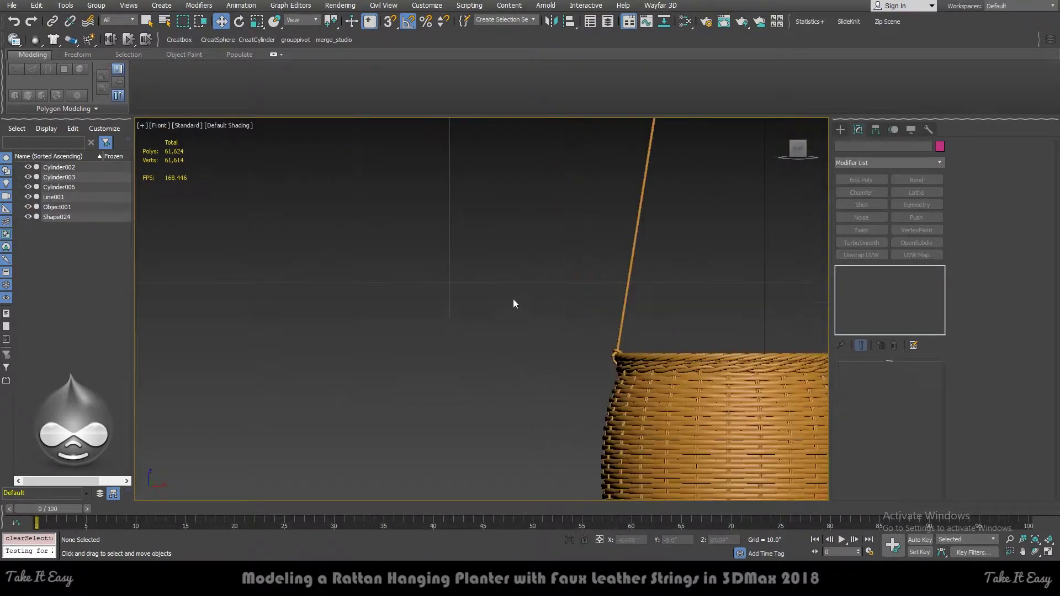
click(626, 288)
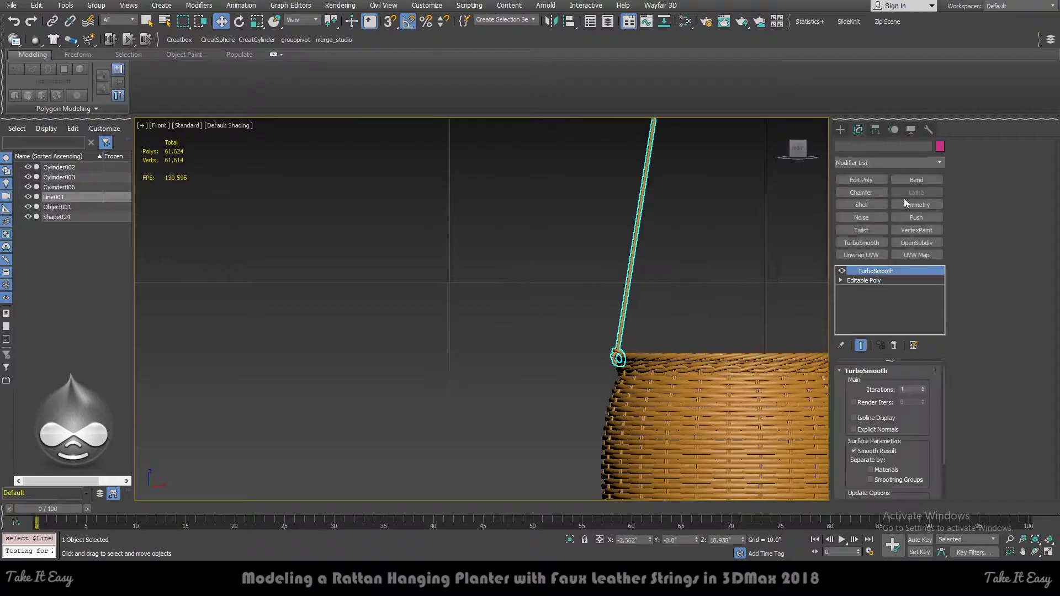
click(939, 148)
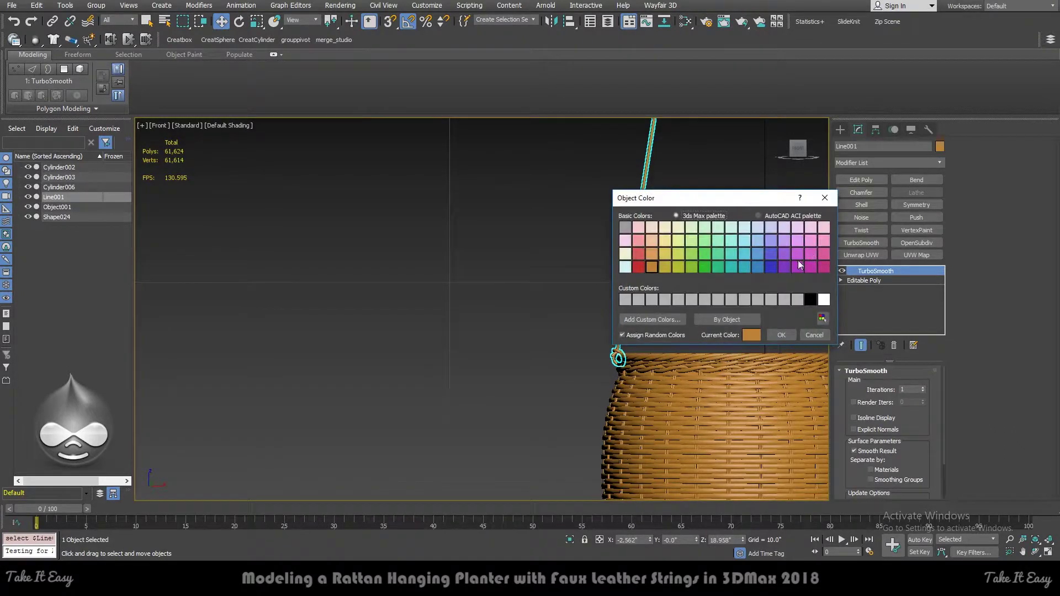
click(782, 335)
Array the string into 3 copies over 360° in Top view, then undo it.
click(406, 260)
scroll(403, 259, down, 3)
scroll(657, 227, up, 2)
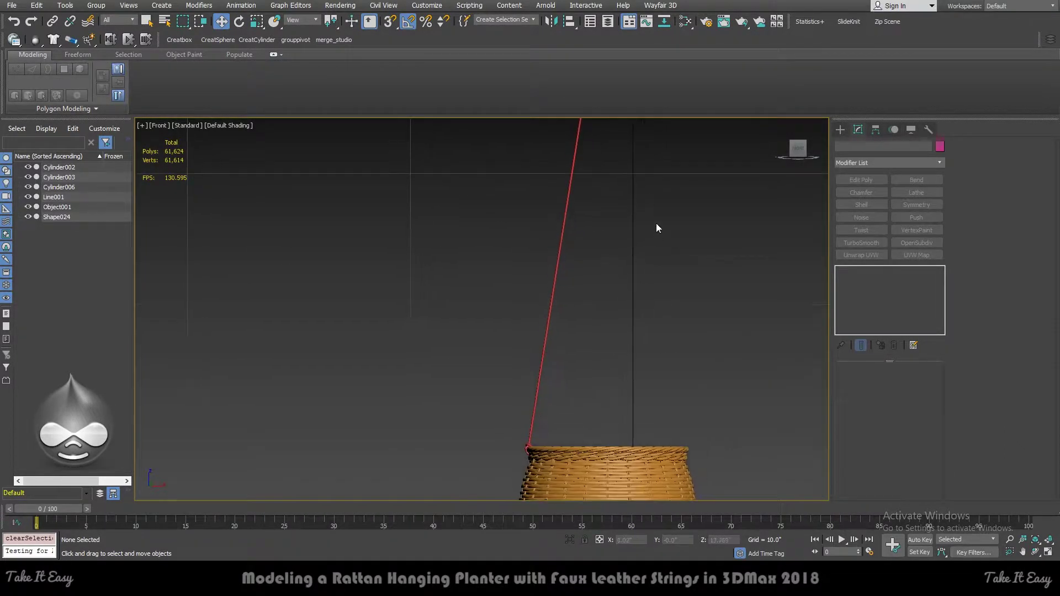
click(560, 243)
key(t)
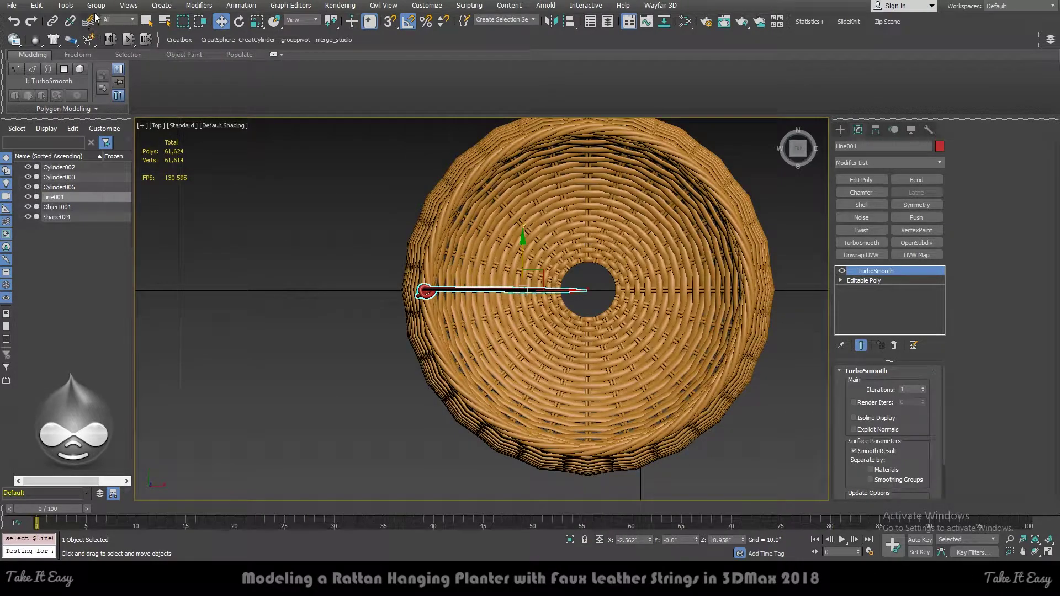
click(65, 5)
click(83, 216)
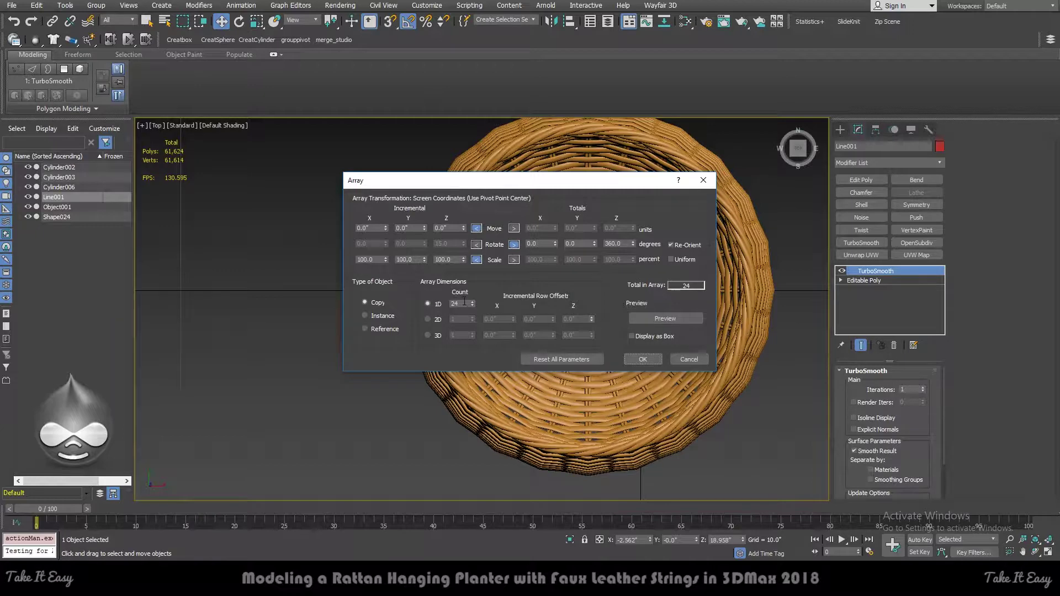
click(665, 319)
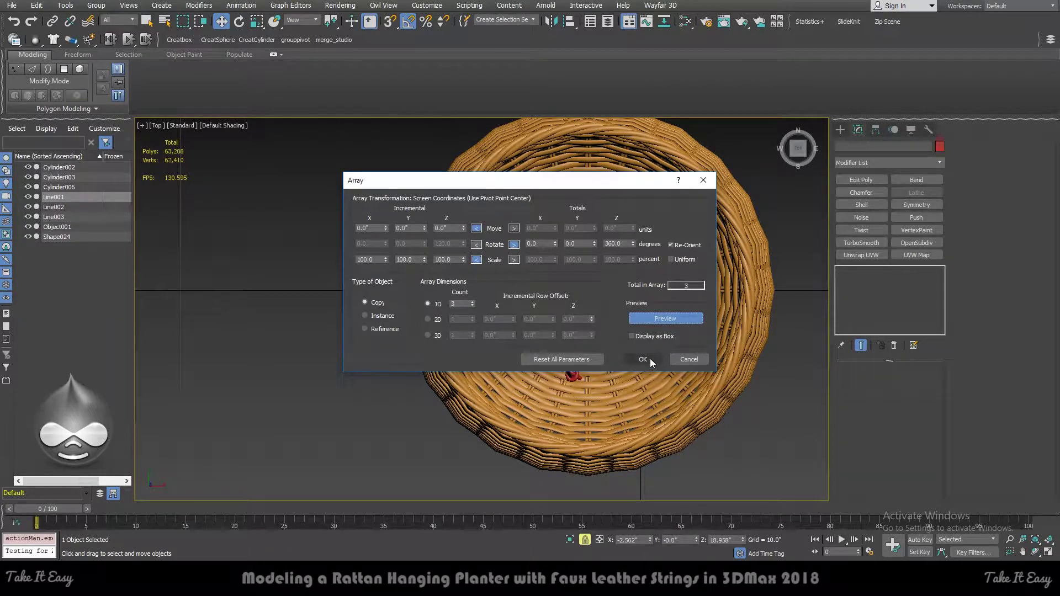
click(643, 359)
key(ctrl+z)
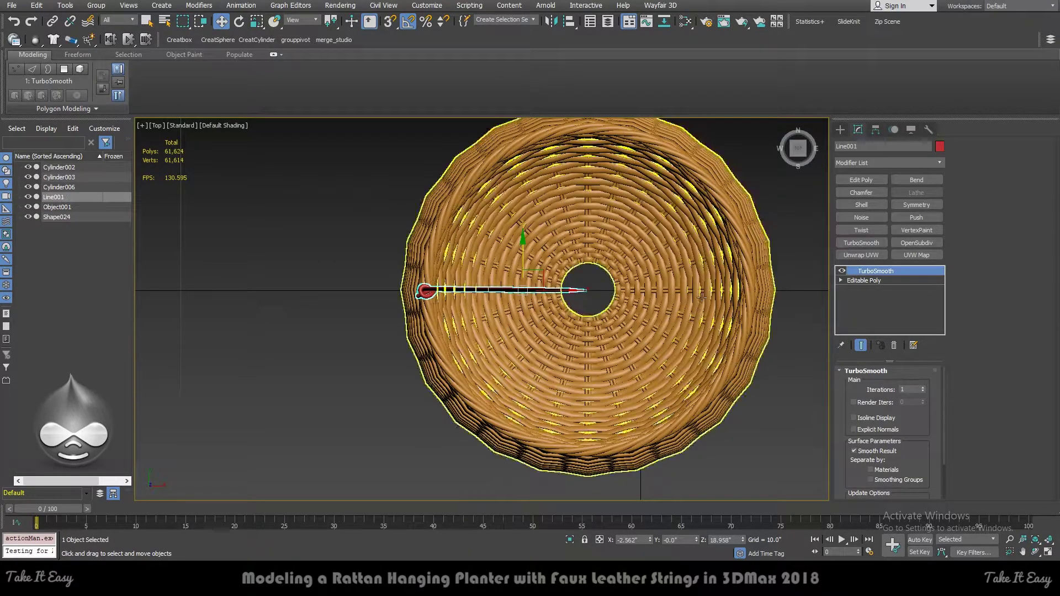
right_click(866, 270)
Delete TurboSmooth from the string's stack, leaving only Editable Poly.
click(883, 354)
scroll(607, 292, up, 5)
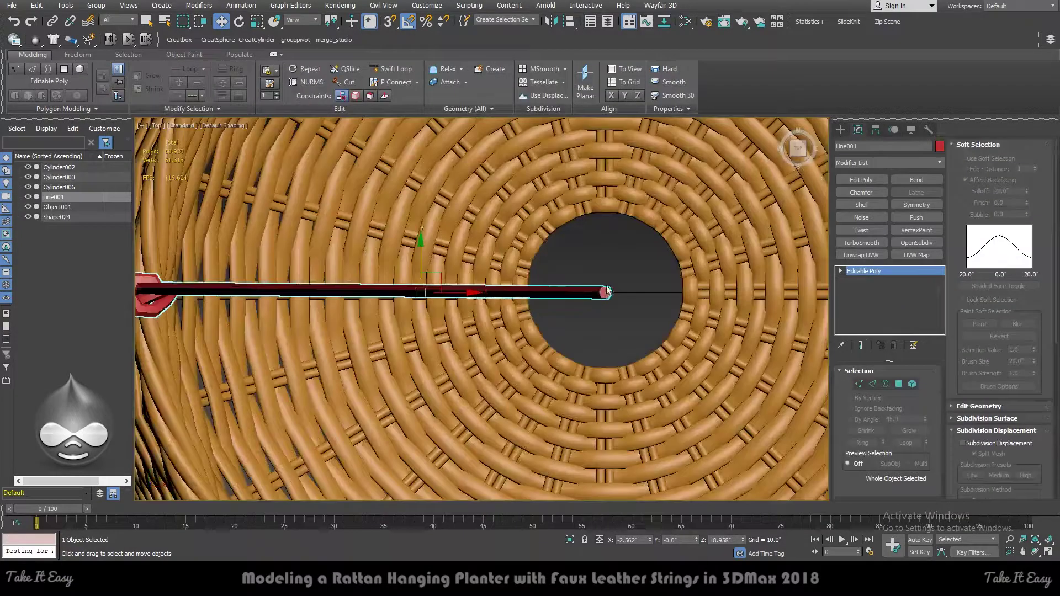
scroll(607, 292, up, 3)
key(F4)
click(899, 384)
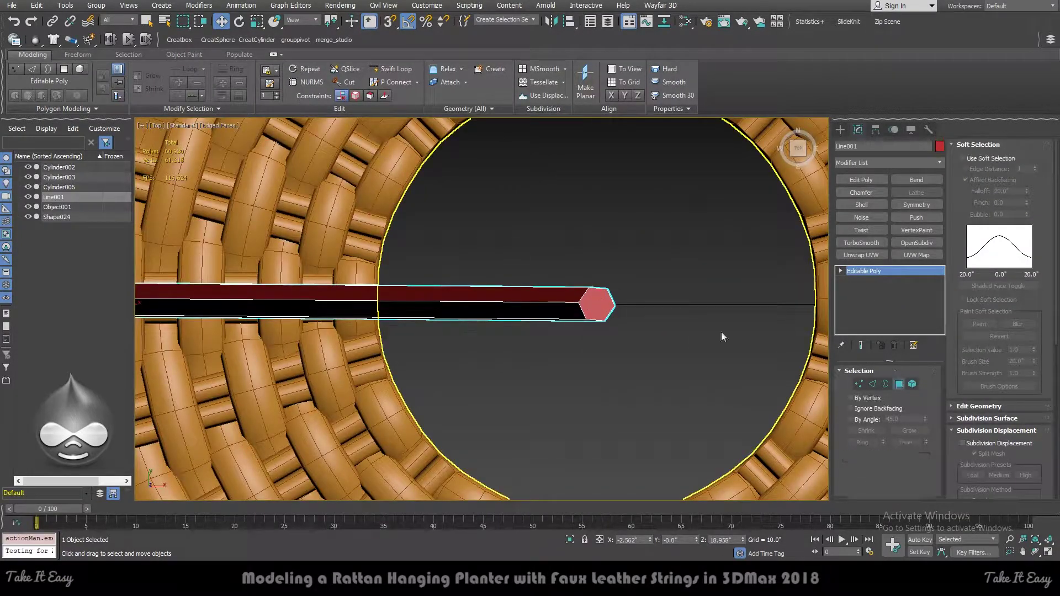
scroll(635, 260, down, 5)
key(4)
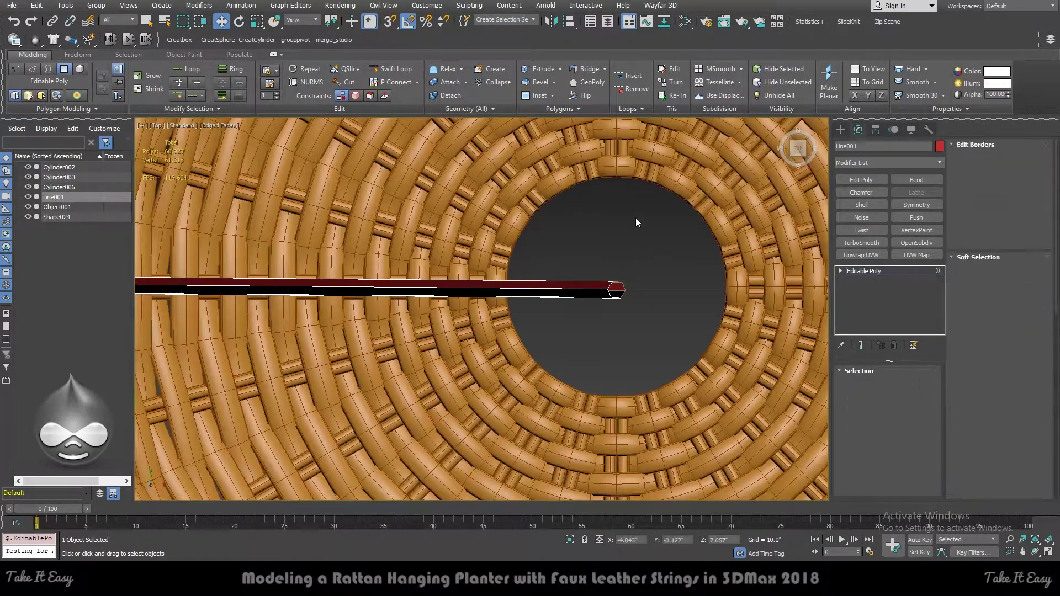
scroll(638, 269, down, 5)
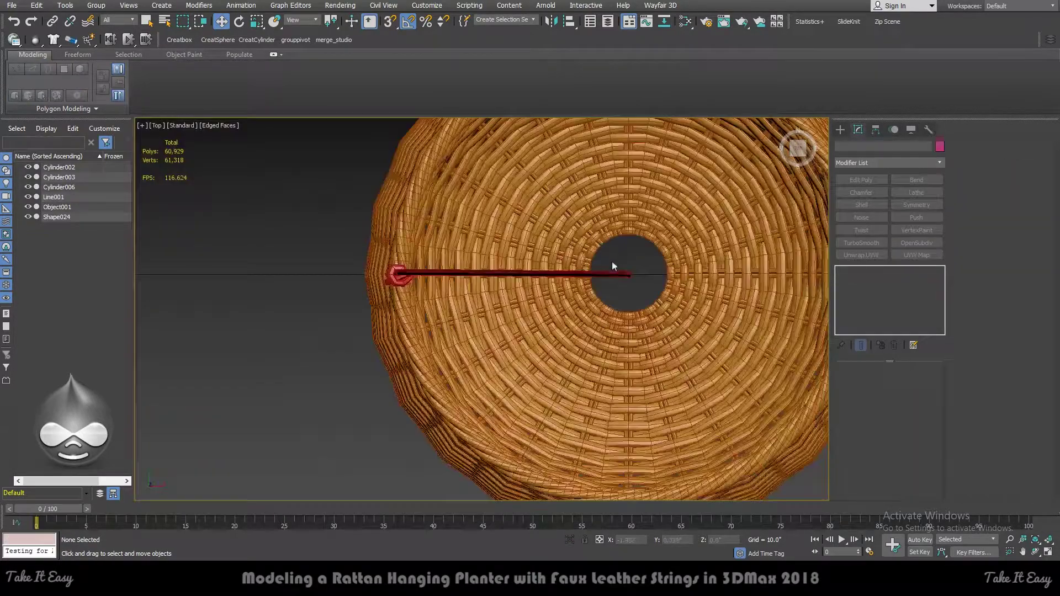
Align the string's pivot to the basket's centre using Affect Pivot Only.
click(876, 129)
click(905, 205)
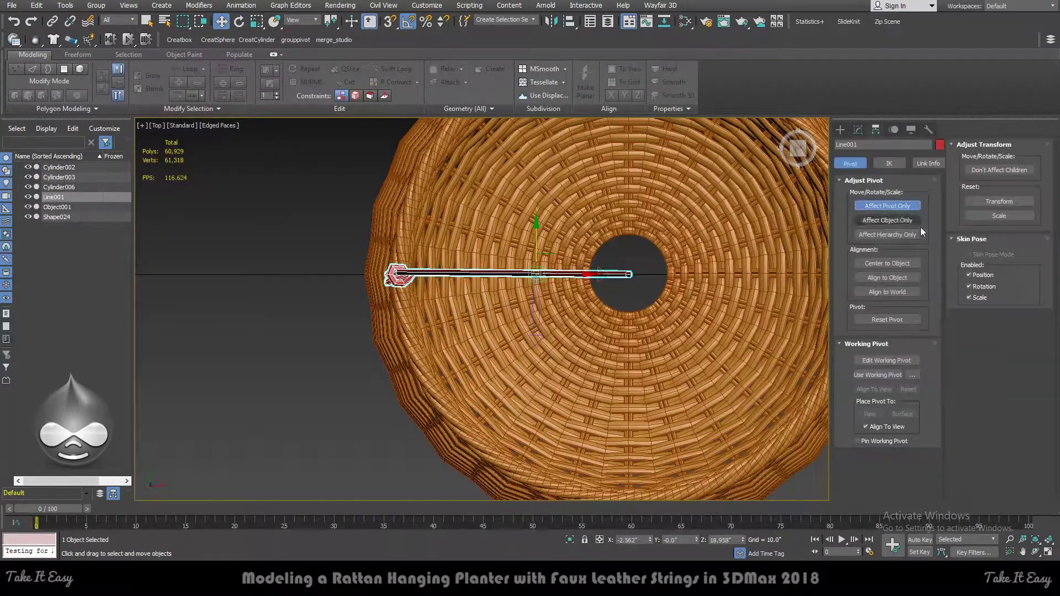
click(890, 265)
click(575, 25)
click(571, 247)
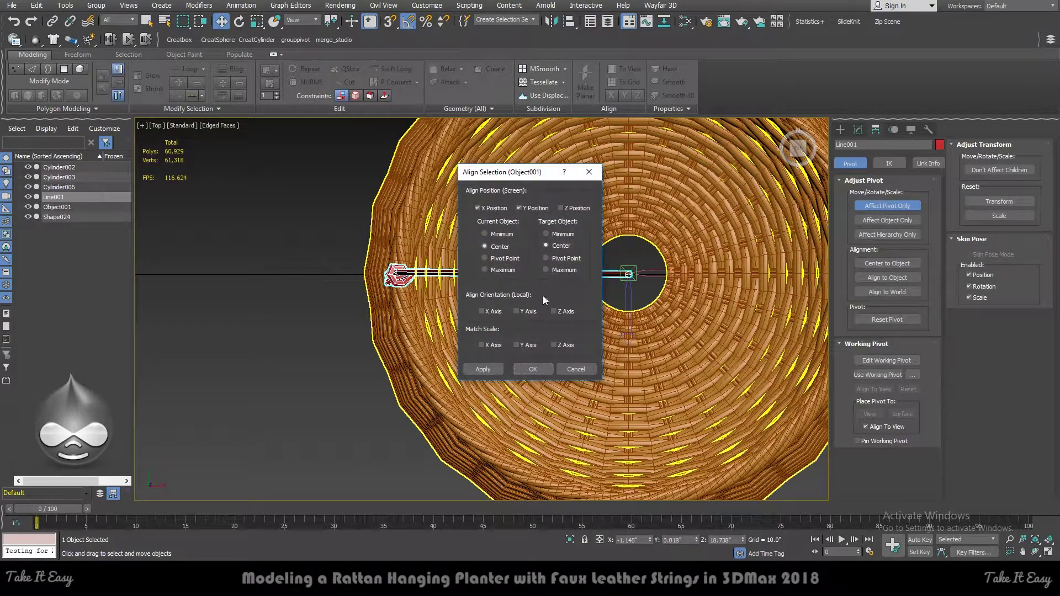
click(528, 368)
click(906, 206)
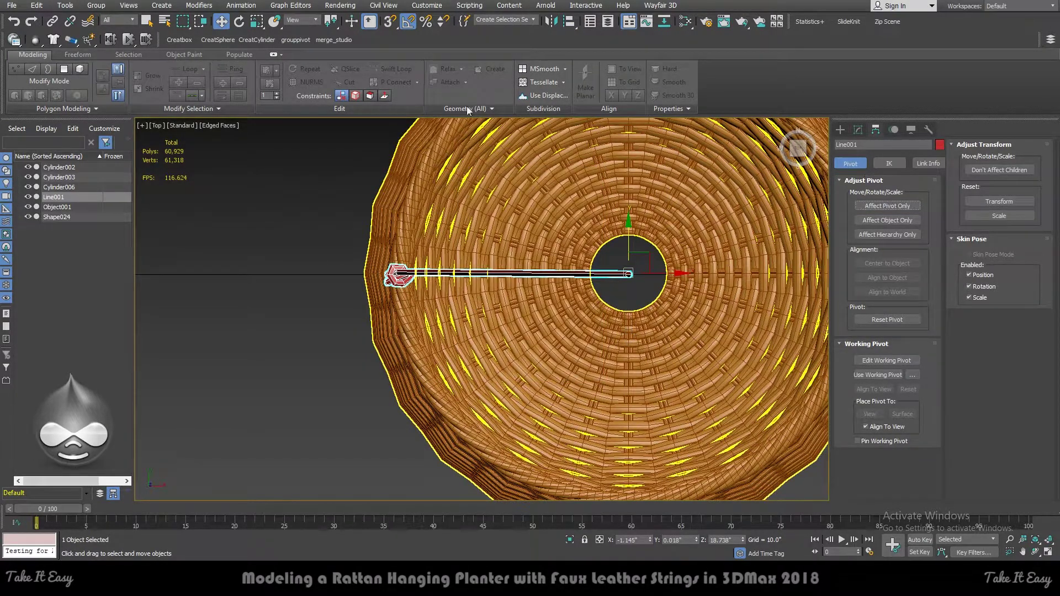
Array the string into 3 copies with 360° Z rotation around the rim.
click(65, 7)
click(128, 227)
click(657, 326)
click(643, 360)
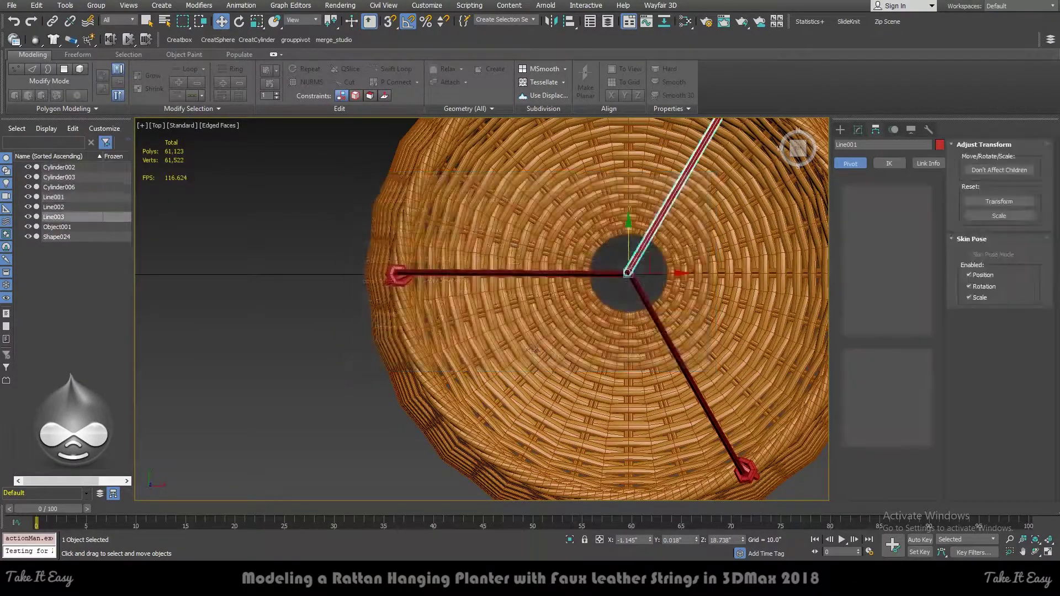
alt+middle_drag(528, 319, 711, 336)
click(711, 335)
scroll(690, 303, up, 5)
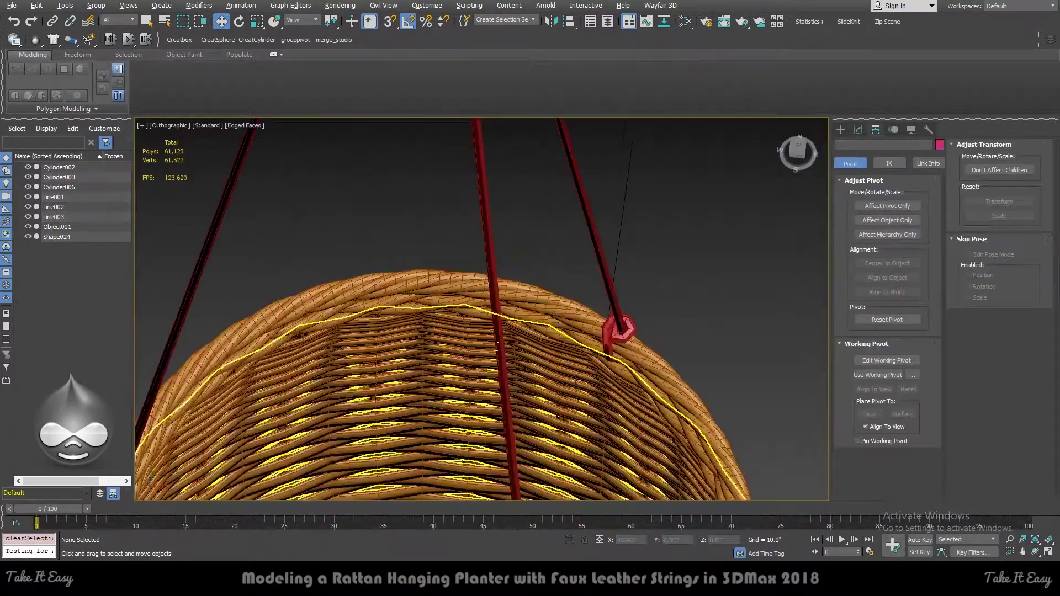
scroll(664, 269, down, 5)
alt+middle_drag(670, 306, 508, 281)
Inspect in Perspective view where the three red strings meet above the basket.
key(p)
scroll(632, 317, up, 5)
scroll(618, 241, up, 5)
scroll(618, 241, down, 4)
key(F4)
scroll(665, 261, down, 3)
middle_drag(665, 261, 635, 310)
scroll(623, 320, down, 2)
click(598, 272)
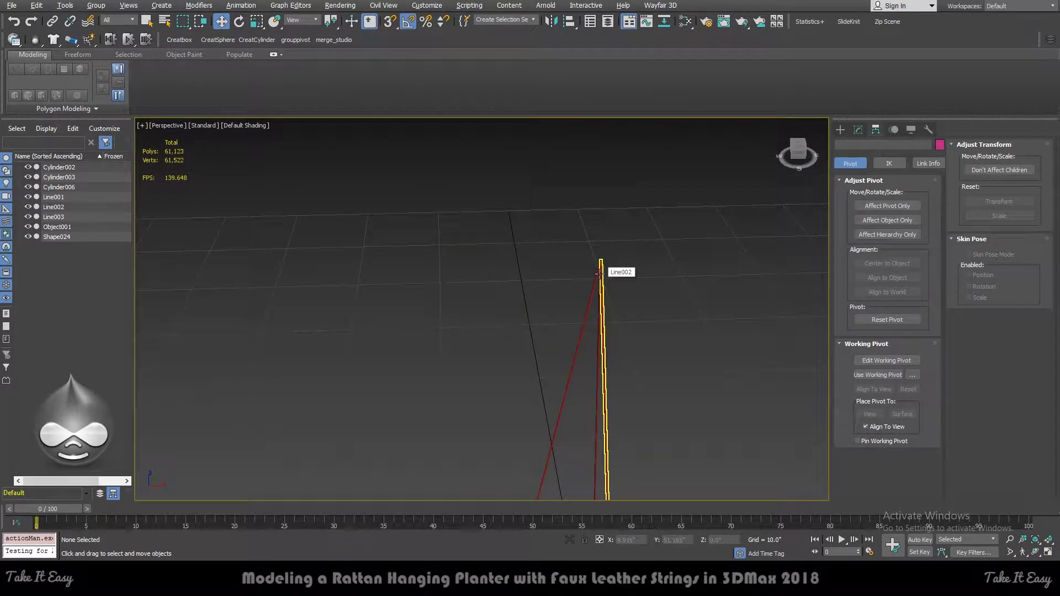
click(613, 276)
click(839, 129)
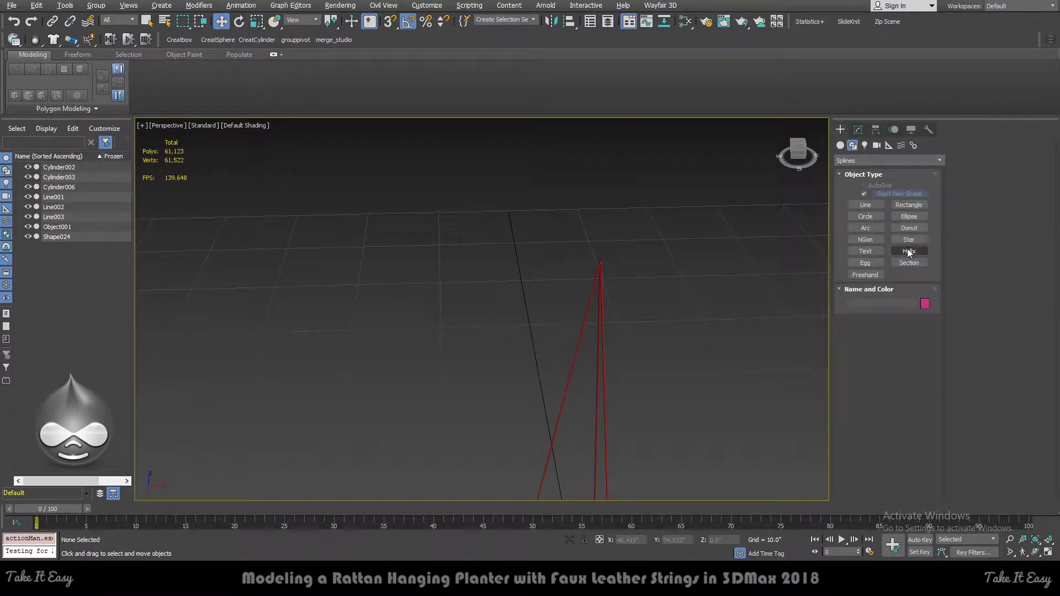
Start a helix at the basket's centre in the Top view.
click(910, 252)
key(t)
scroll(559, 282, up, 5)
drag(558, 280, 575, 273)
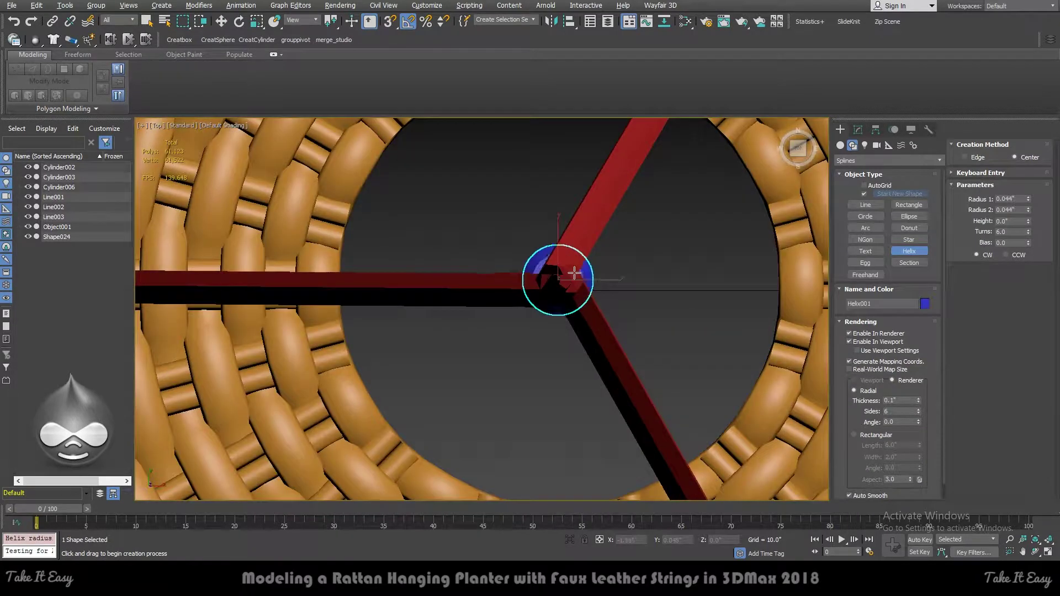
Switch to wireframe, then set the helix's outer radius, height and second radius to finish it.
key(f)
scroll(580, 188, down, 4)
key(F3)
scroll(593, 276, up, 5)
scroll(596, 306, down, 7)
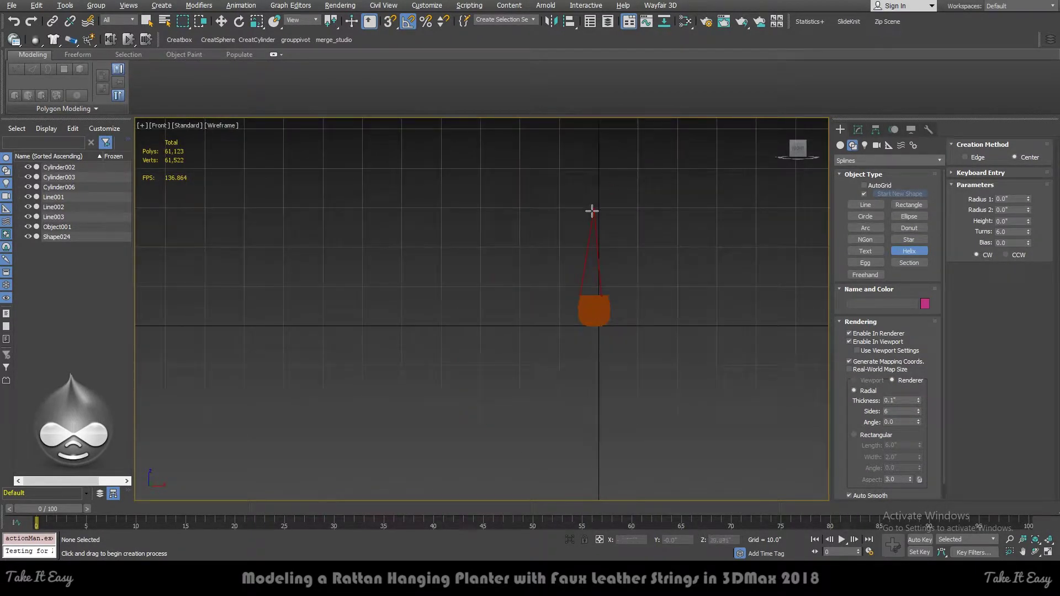
key(t)
scroll(619, 271, up, 5)
drag(561, 288, 597, 208)
click(560, 281)
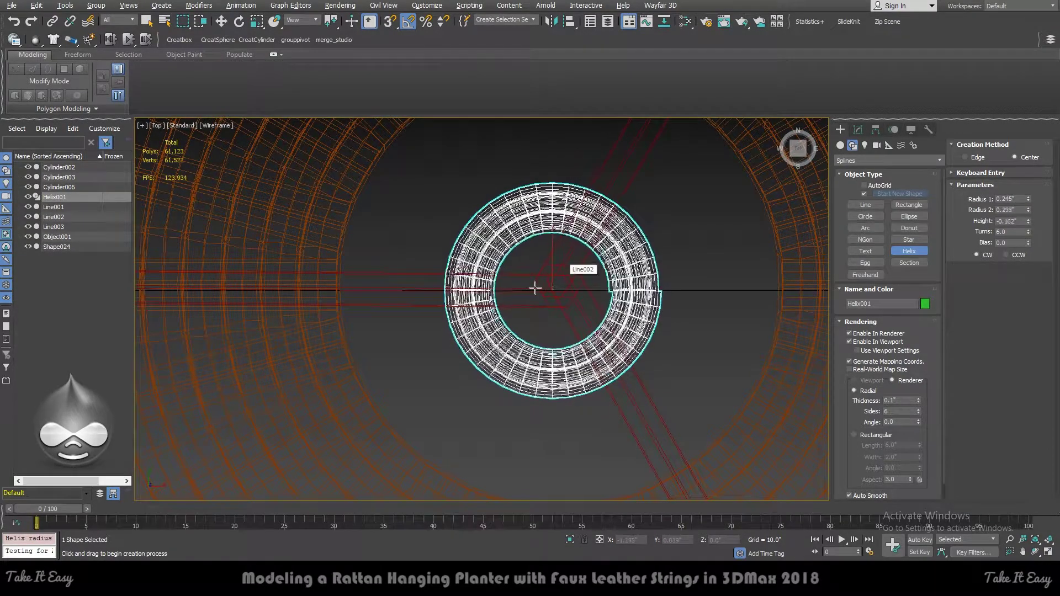
click(535, 260)
Raise the helix upward above the basket in the Front view.
key(f)
key(w)
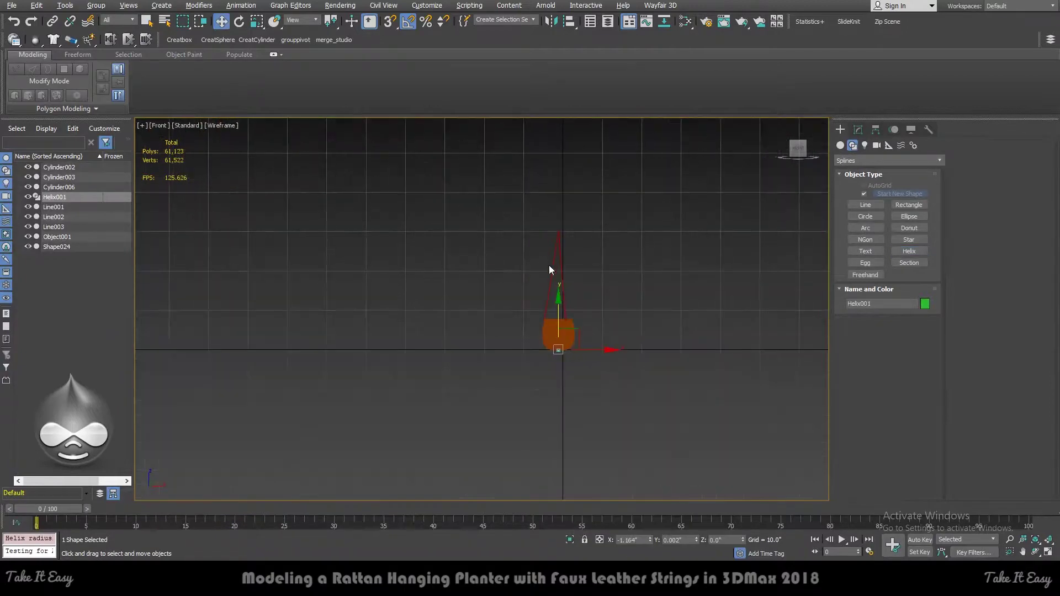
drag(559, 310, 559, 159)
scroll(549, 327, up, 6)
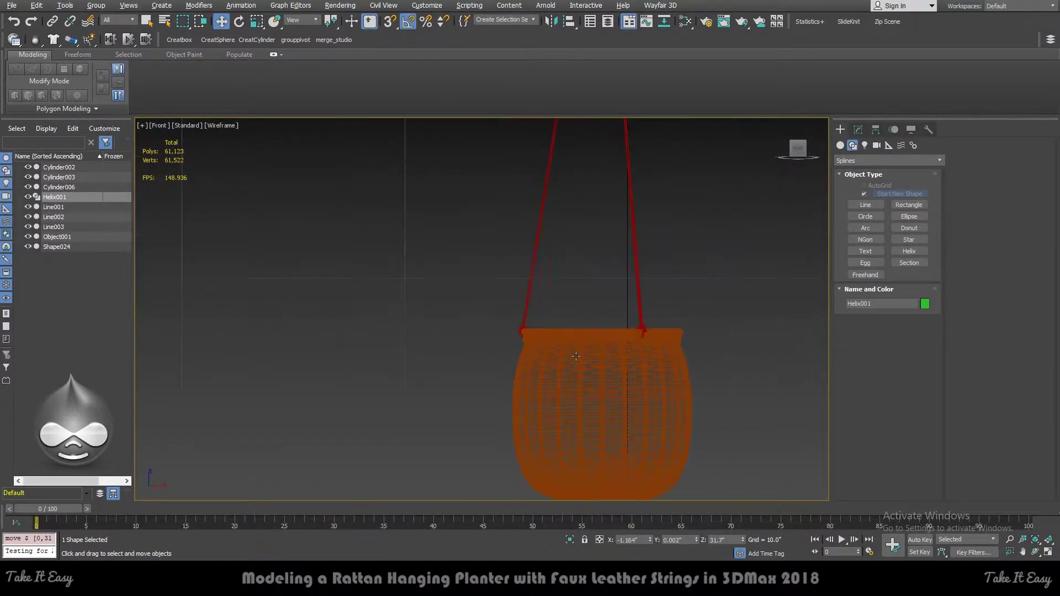
Align the helix to the basket's centre in X and Y, then check from an angle.
key(alt+a)
click(571, 381)
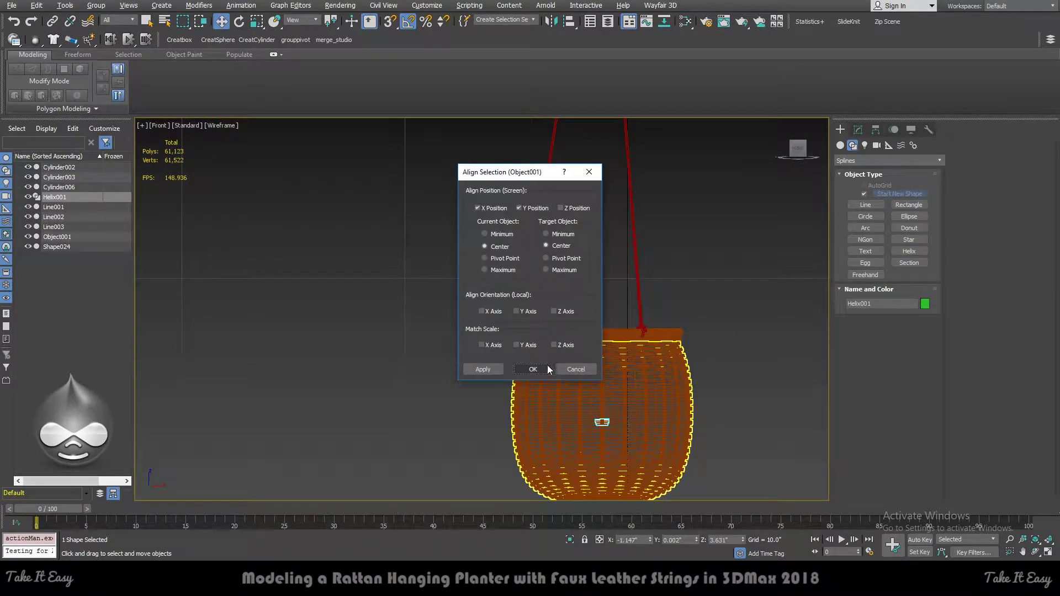
click(548, 366)
scroll(601, 355, down, 3)
alt+middle_drag(601, 356, 605, 370)
scroll(605, 374, up, 6)
key(alt+a)
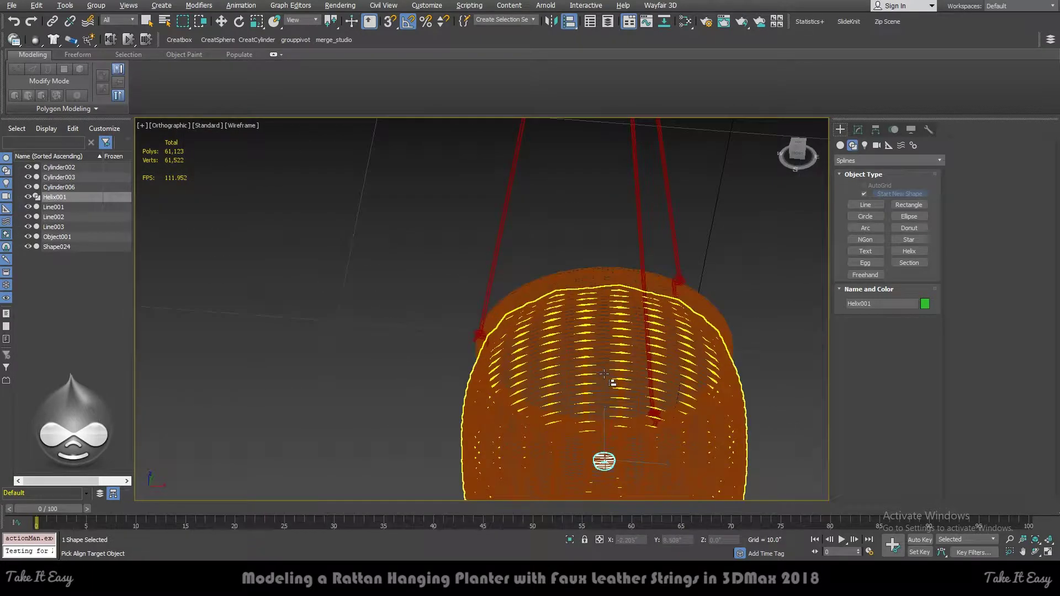
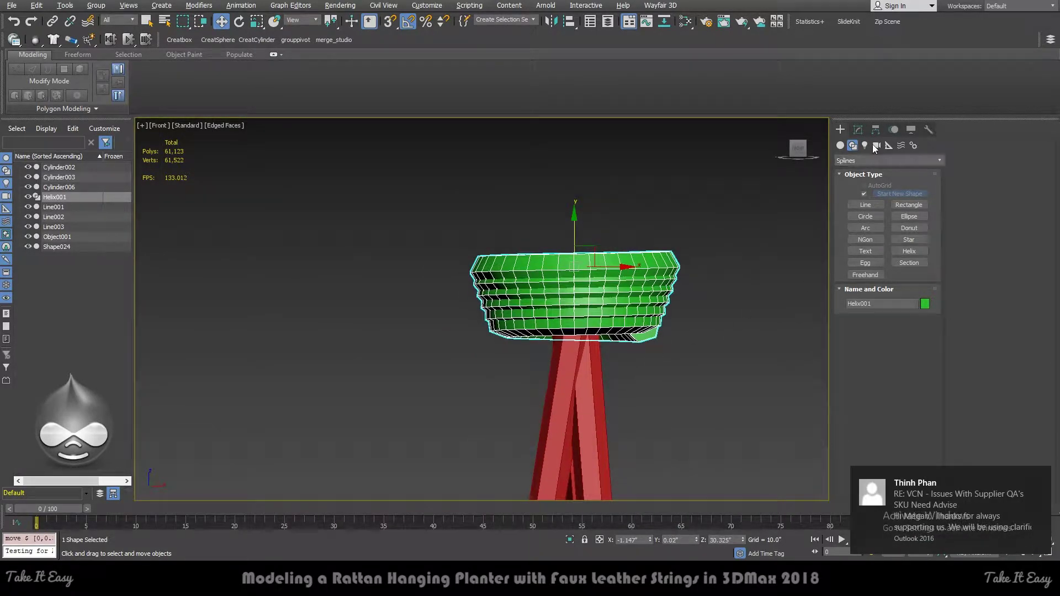
Set Helix001's height to 0.7" in the Modify panel.
click(858, 129)
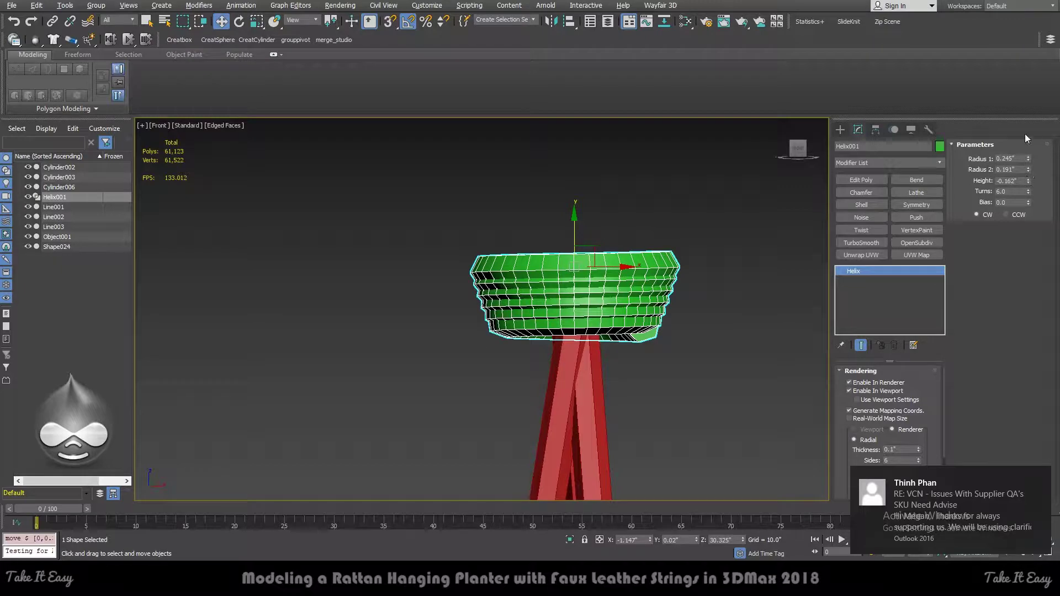
drag(1028, 183, 1004, 200)
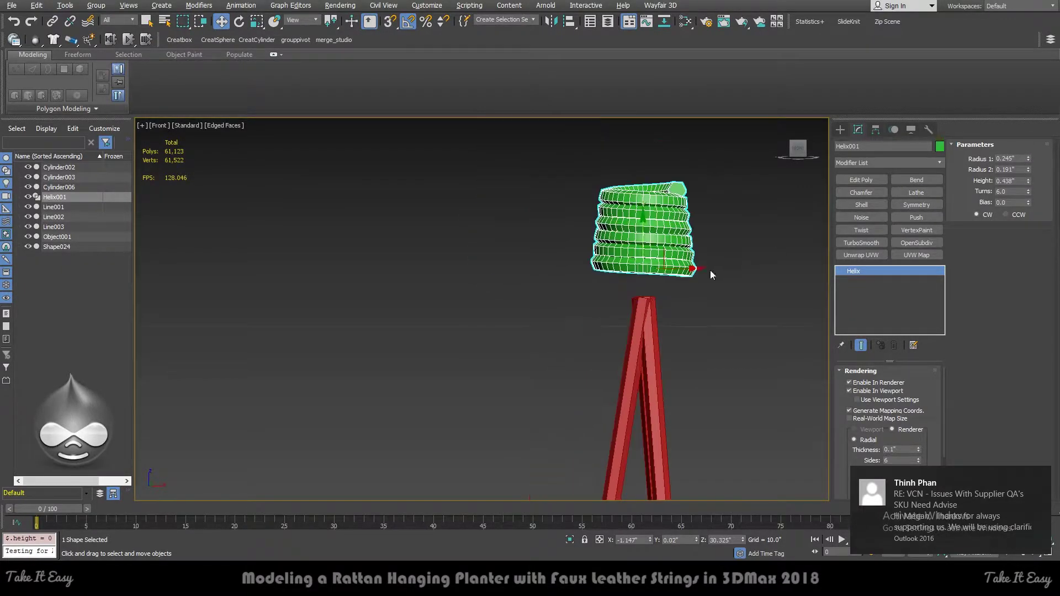
drag(1029, 181, 1034, 165)
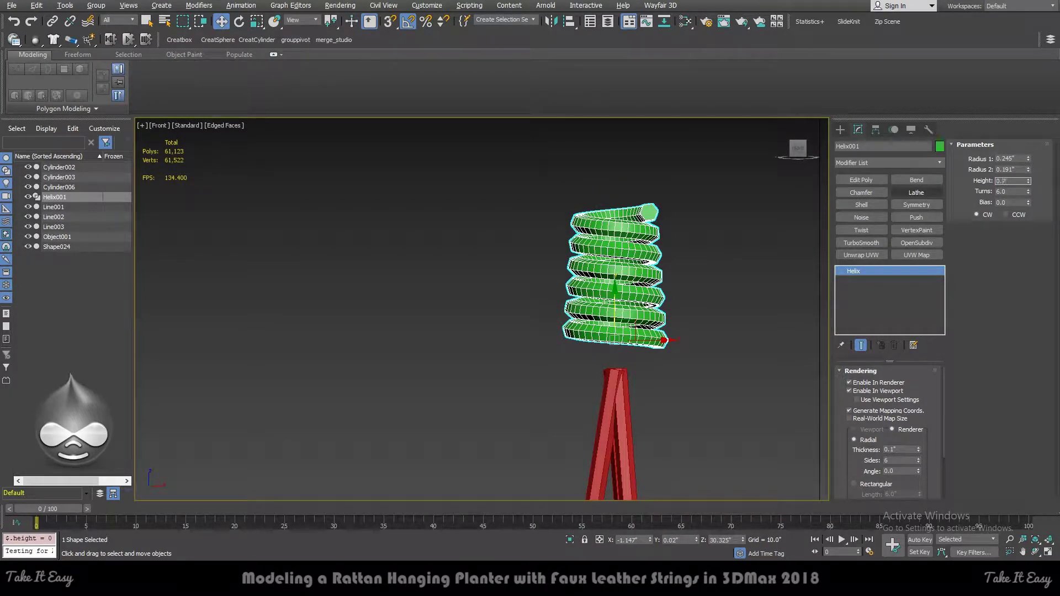
key(Return)
Set both helix radii to 0.07" for a straight coil, then drag it downward.
drag(1028, 171, 1030, 180)
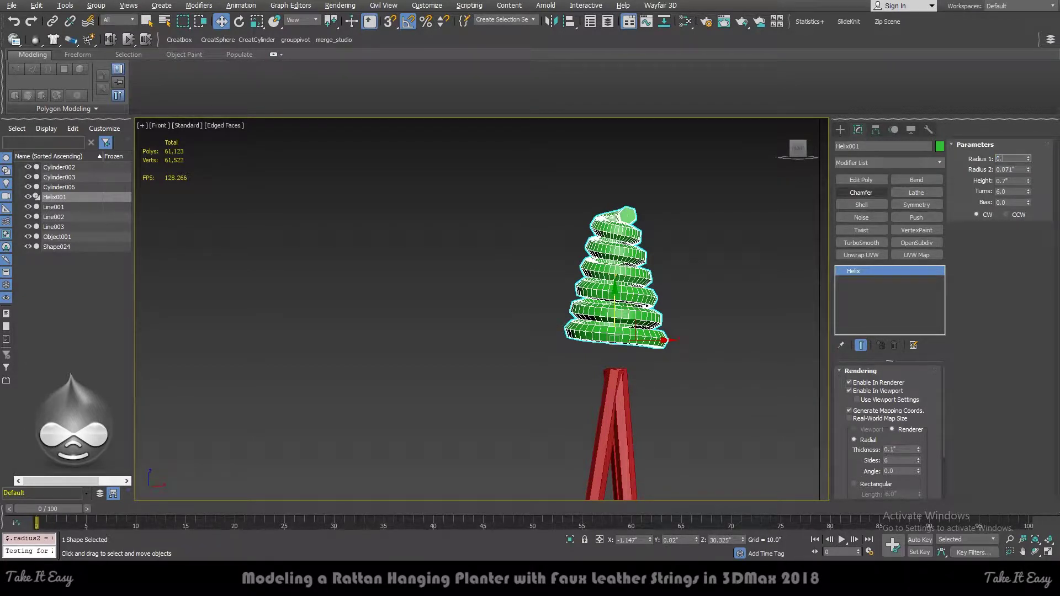
text(7)
key(Tab)
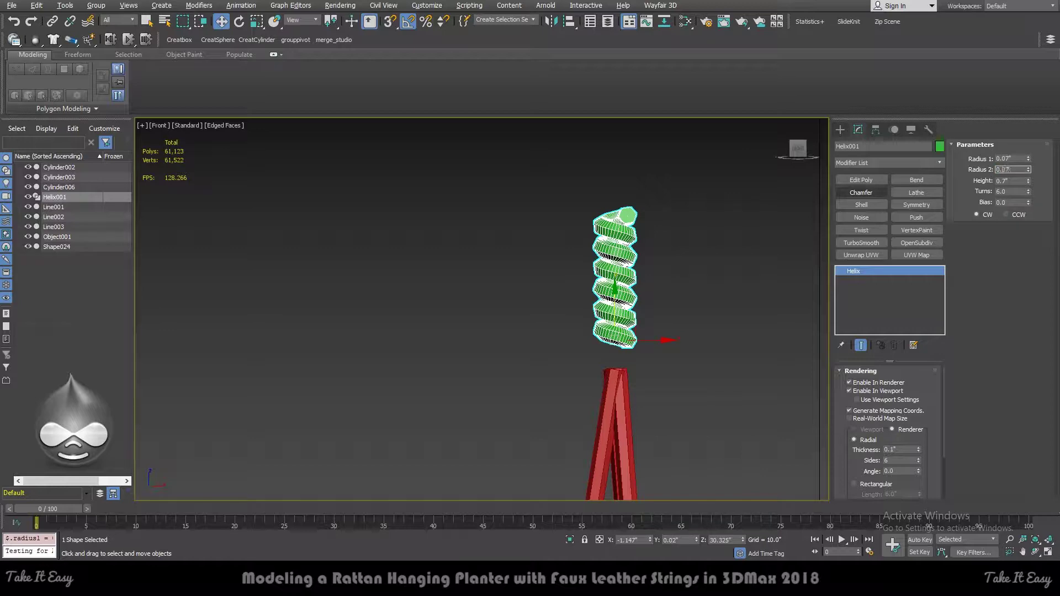
key(Return)
drag(615, 305, 613, 331)
Hide edged faces and orbit to check the coil's placement, then return to the straight view.
scroll(640, 343, up, 4)
key(F4)
scroll(721, 319, down, 2)
scroll(676, 347, up, 1)
scroll(675, 347, down, 2)
mouse_move(676, 347)
alt+middle_down()
mouse_move(705, 351)
mouse_move(735, 407)
mouse_move(701, 339)
alt+middle_up()
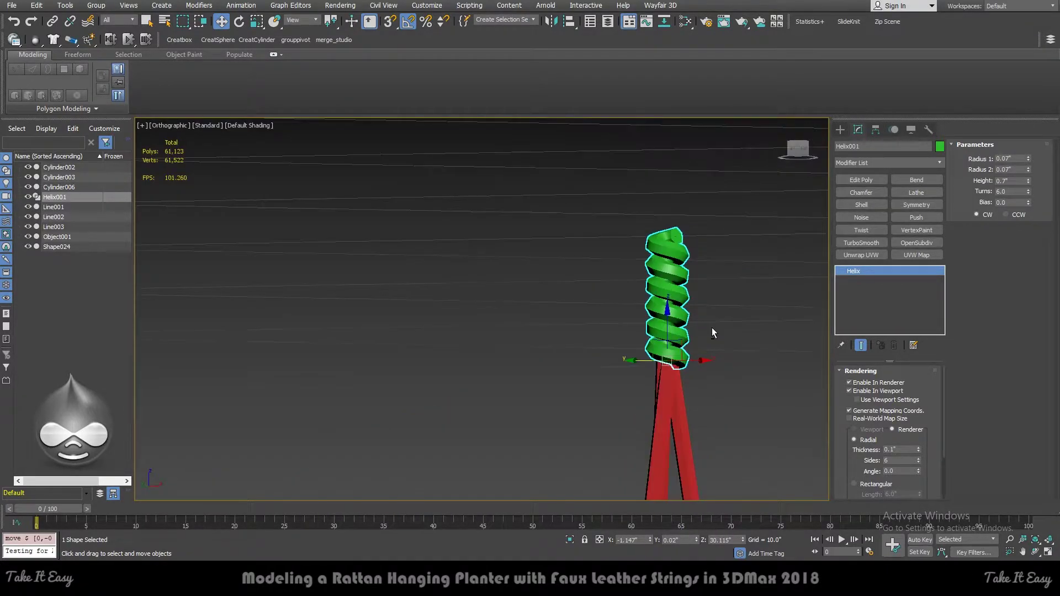
key(shift+z)
Zoom in and orbit around the coil and strings from several angles, ending in Front view.
scroll(592, 201, up, 2)
scroll(591, 201, up, 2)
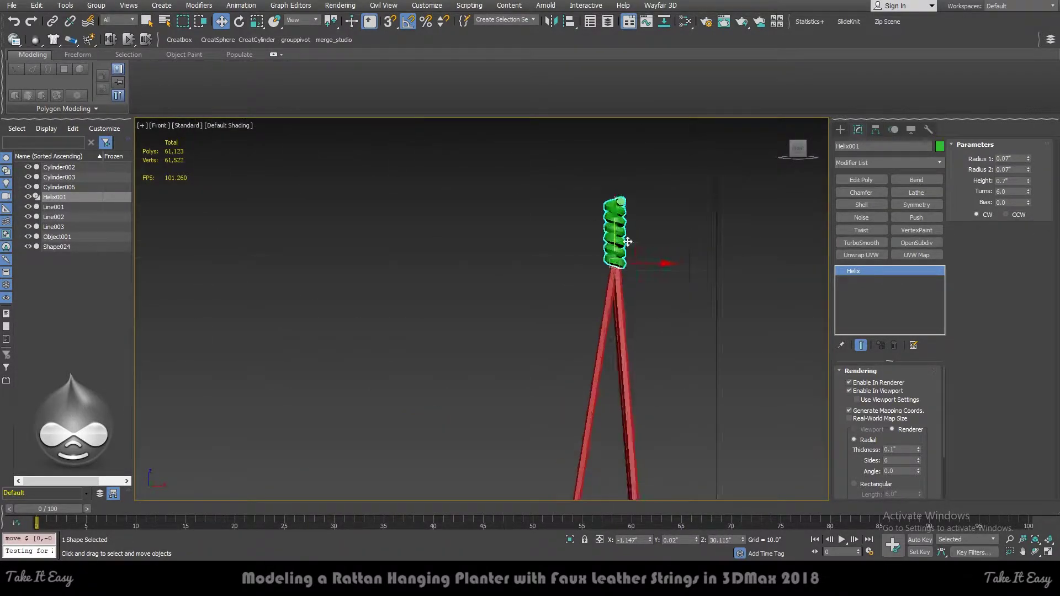
scroll(628, 237, up, 3)
mouse_move(628, 237)
alt+middle_down()
mouse_move(680, 254)
mouse_move(802, 257)
mouse_move(801, 308)
alt+middle_up()
alt+middle_drag(555, 318, 558, 317)
mouse_move(584, 277)
alt+middle_down()
mouse_move(661, 267)
mouse_move(623, 295)
mouse_move(622, 278)
alt+middle_up()
scroll(576, 321, up, 3)
scroll(599, 311, down, 5)
mouse_move(621, 234)
alt+middle_down()
mouse_move(541, 217)
mouse_move(551, 223)
alt+middle_up()
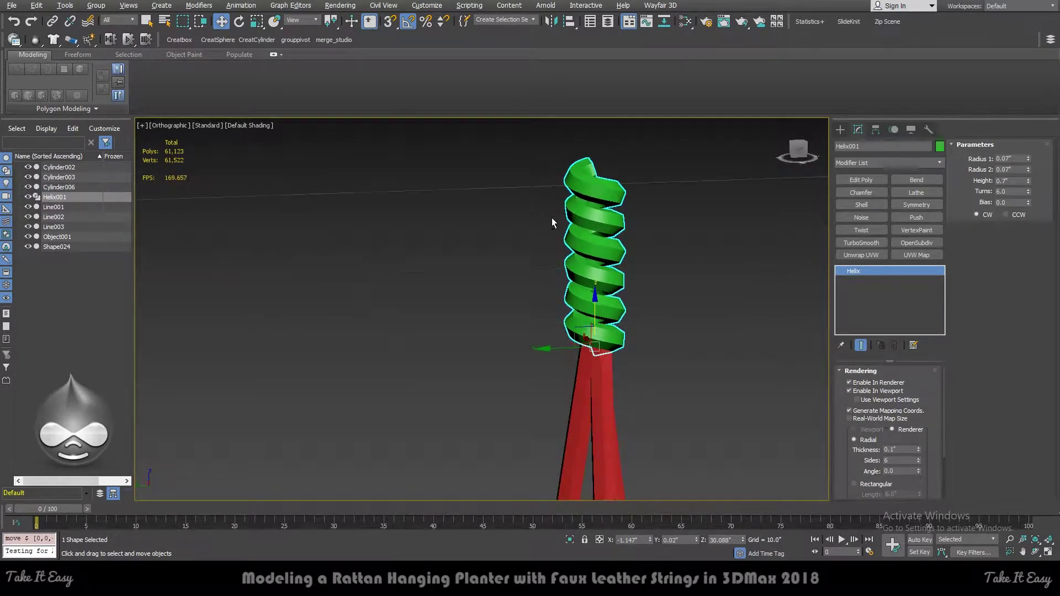
key(f)
Zoom in and select the red string Line002 beneath the coil.
scroll(599, 199, up, 3)
scroll(607, 276, up, 3)
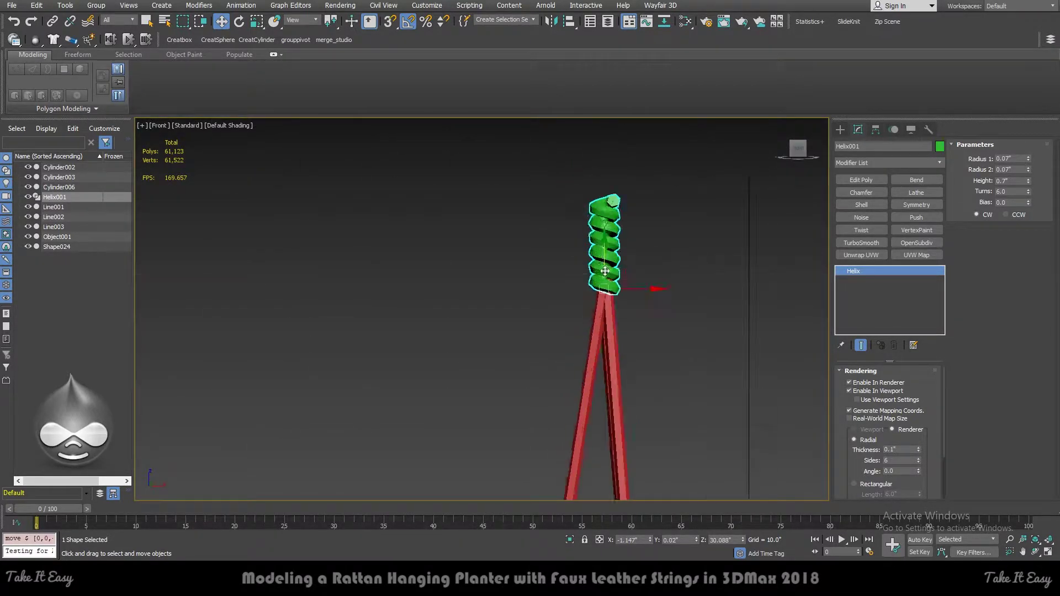
scroll(618, 362, up, 3)
click(619, 361)
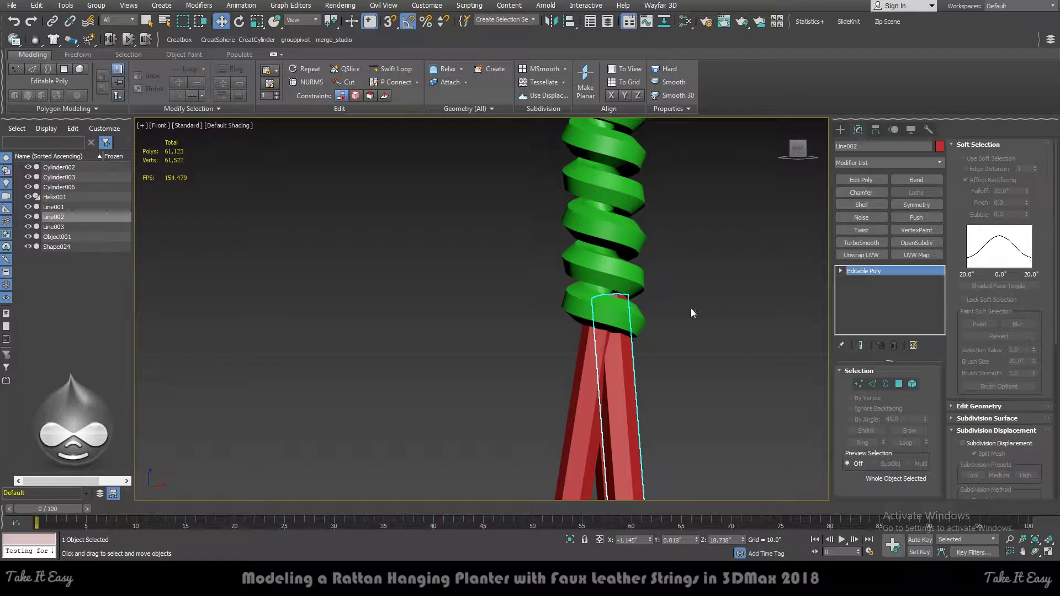
Select the red string's top border in Border mode and frame it in wireframe.
key(3)
click(622, 296)
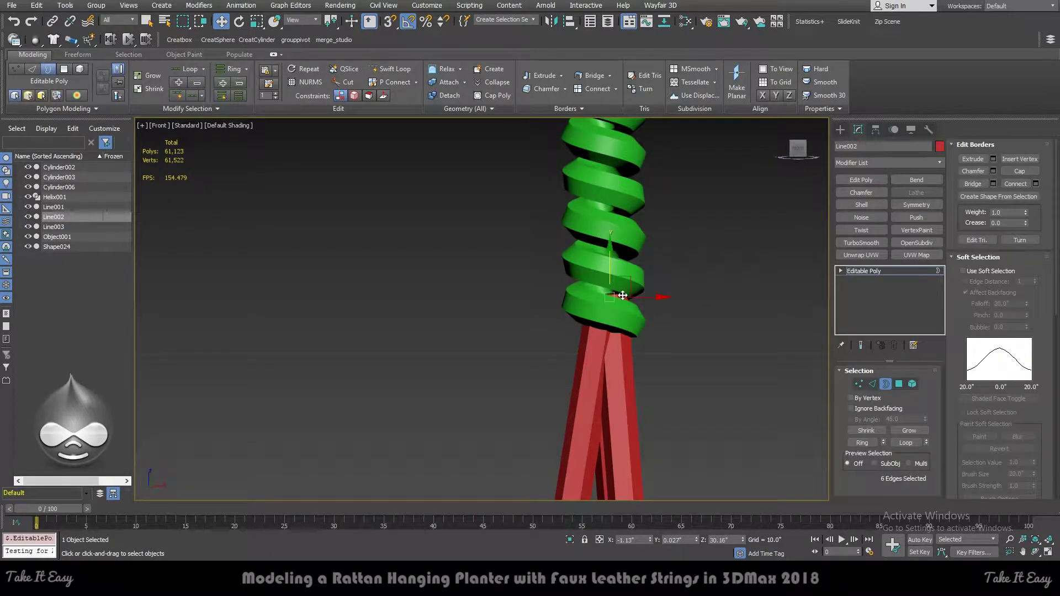
scroll(611, 280, down, 3)
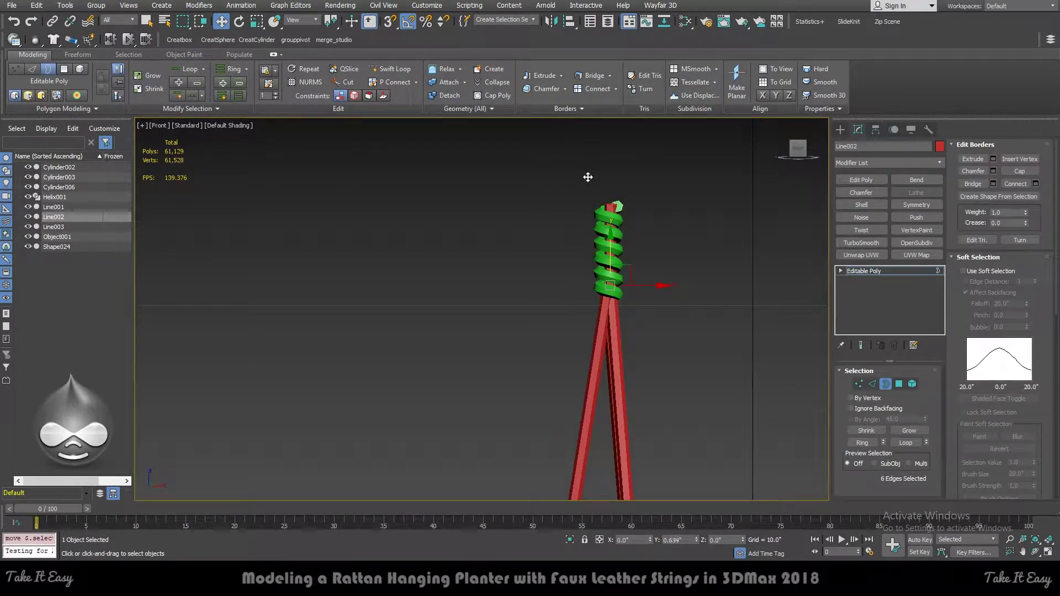
click(611, 199)
scroll(613, 199, up, 2)
scroll(613, 198, up, 2)
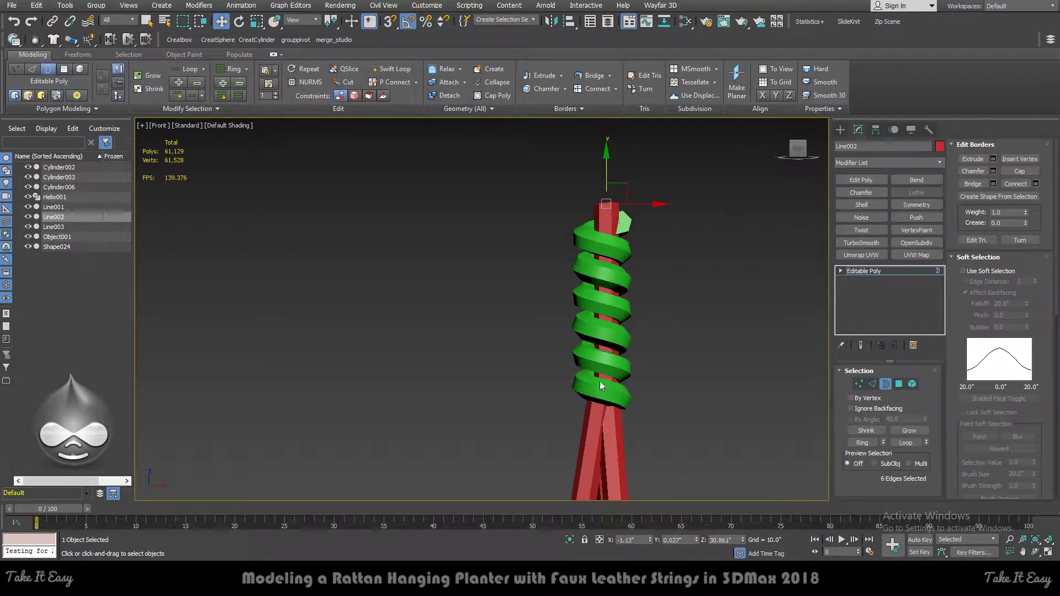
key(F3)
key(F3)
scroll(593, 386, down, 3)
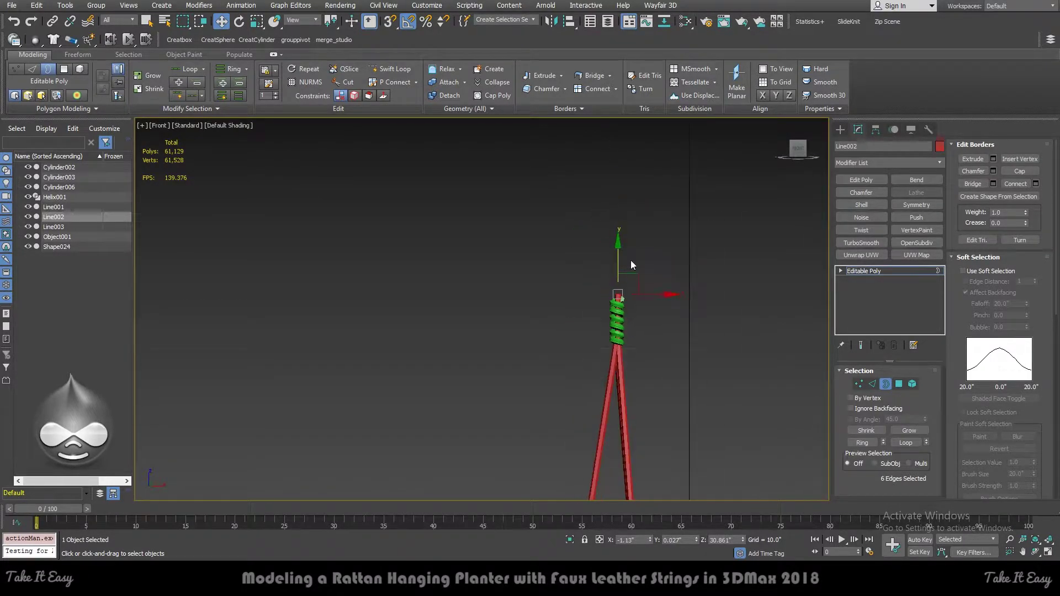
middle_drag(630, 260, 625, 347)
scroll(624, 347, down, 2)
drag(622, 341, 623, 354)
Extrude a new section upward from the string's top and adjust its tilt and height.
mouse_move(640, 285)
mouse_down()
mouse_move(644, 221)
mouse_move(600, 198)
mouse_move(644, 190)
mouse_move(638, 168)
mouse_move(590, 188)
mouse_move(582, 155)
mouse_up()
key(F4)
scroll(637, 228, up, 4)
key(e)
key(w)
key(e)
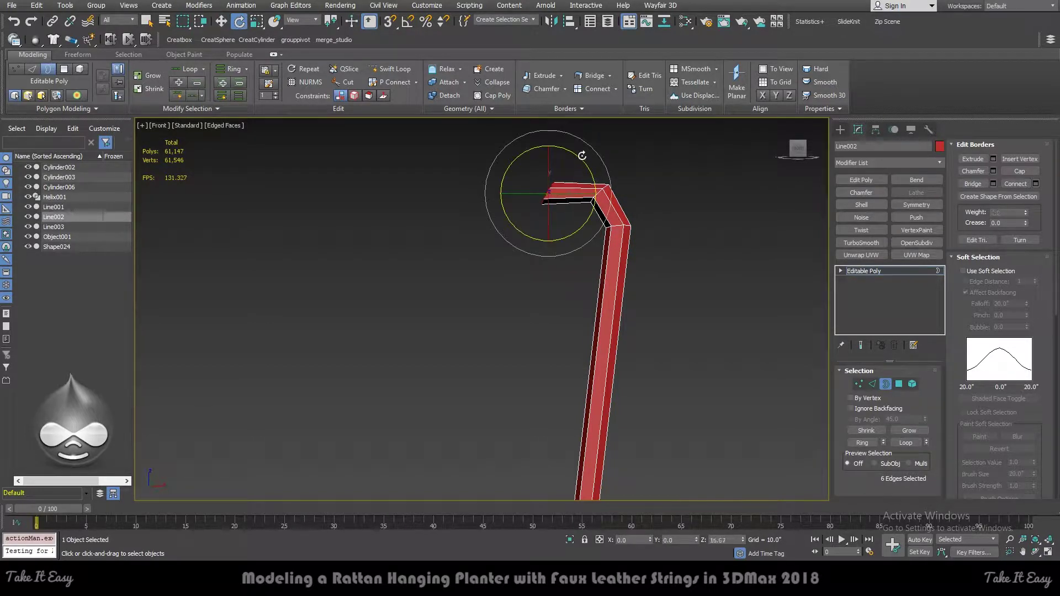
key(w)
drag(550, 192, 548, 147)
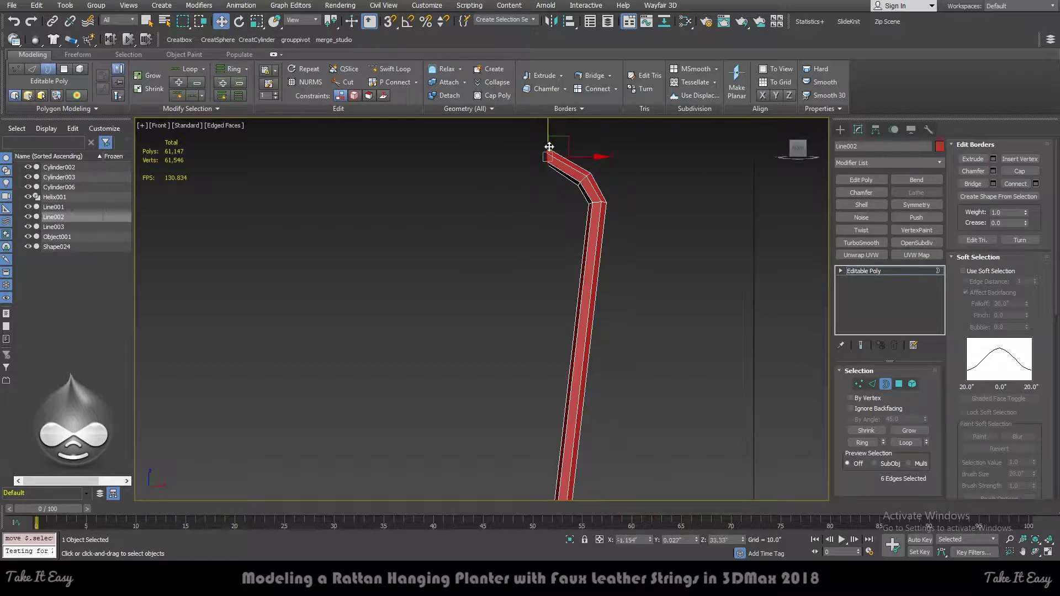
drag(549, 158, 559, 160)
scroll(559, 157, down, 3)
scroll(559, 157, up, 3)
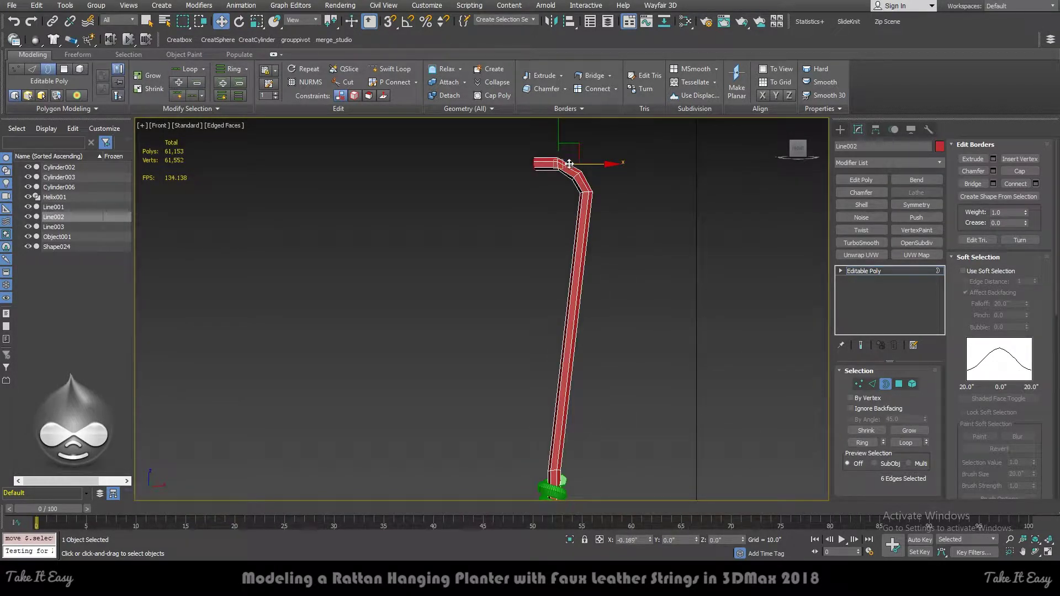
Bend the extension over with a 90° horizontal section and a strand running back down to the coil.
key(e)
shift+drag(575, 139, 492, 213)
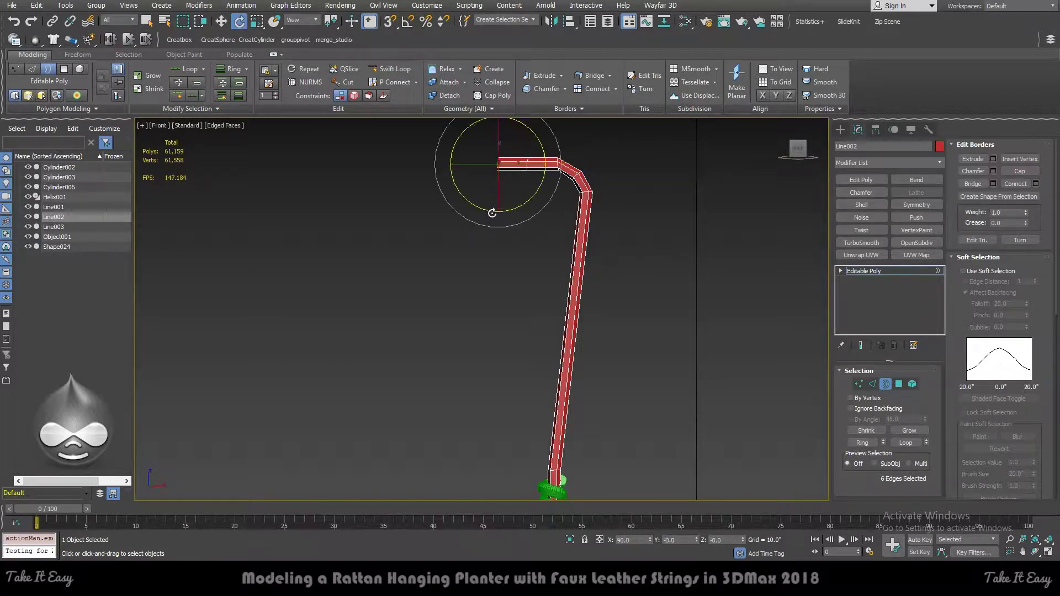
key(w)
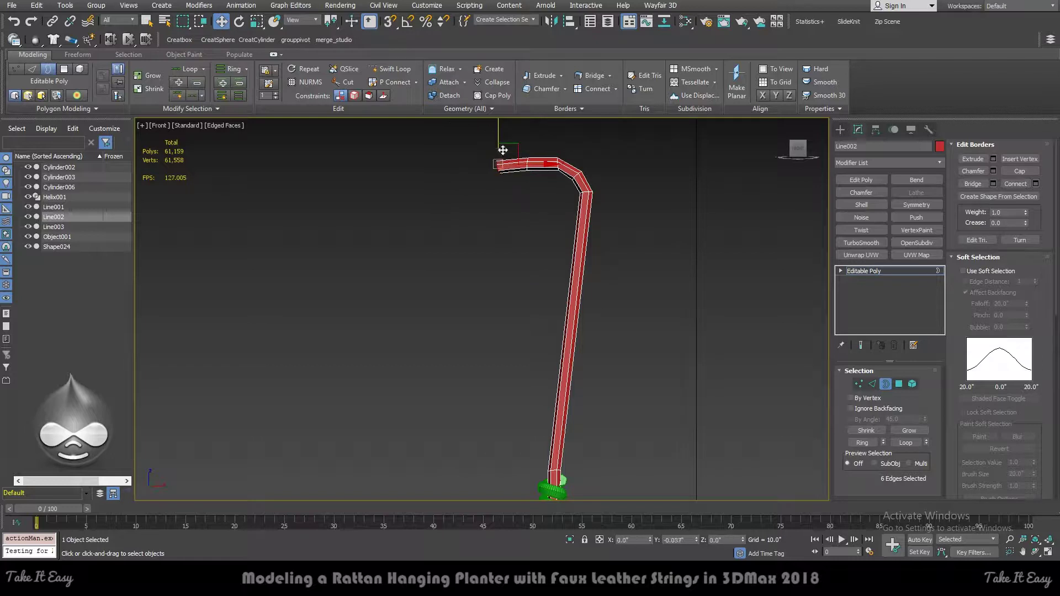
scroll(503, 158, down, 2)
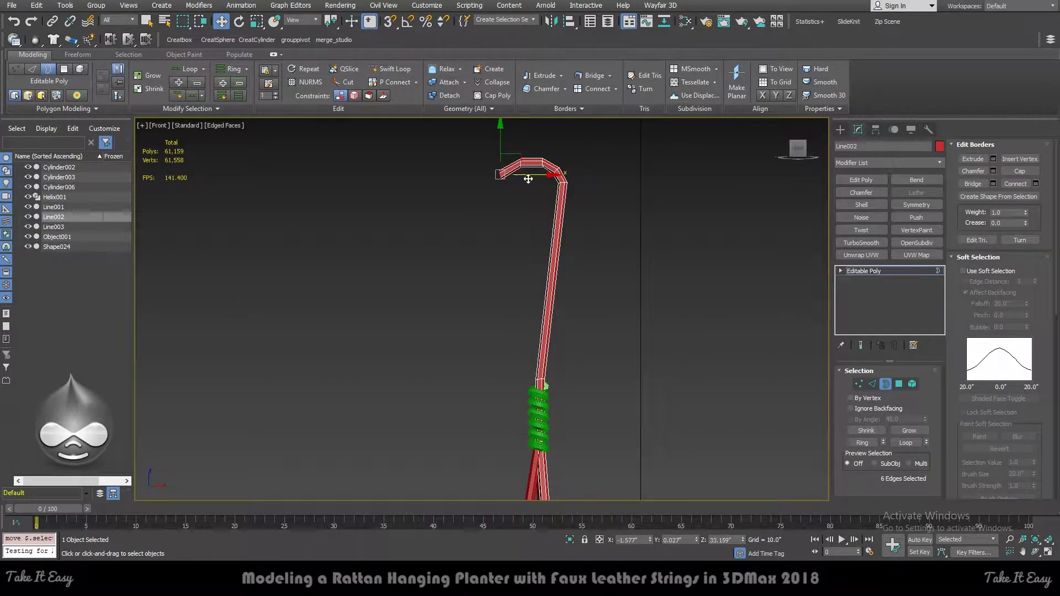
key(e)
scroll(519, 177, up, 2)
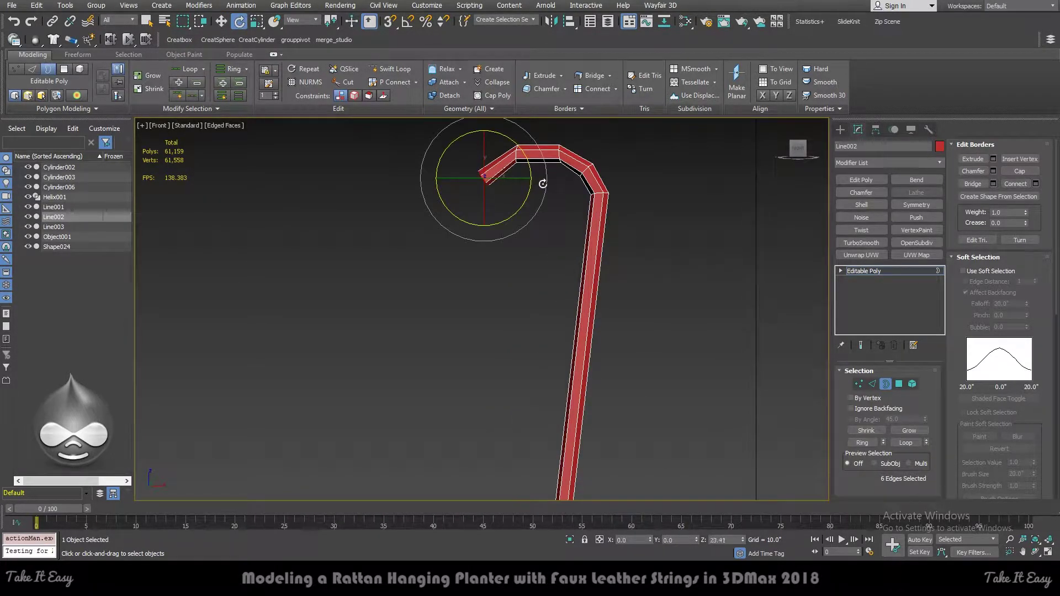
shift+drag(548, 177, 505, 222)
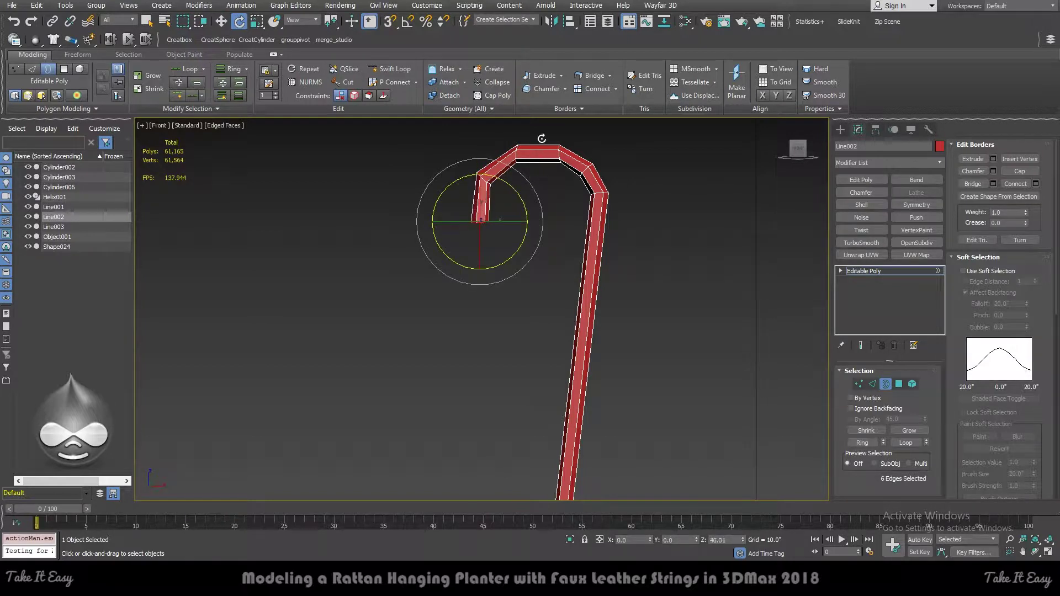
key(w)
scroll(514, 182, down, 3)
shift+drag(500, 205, 537, 410)
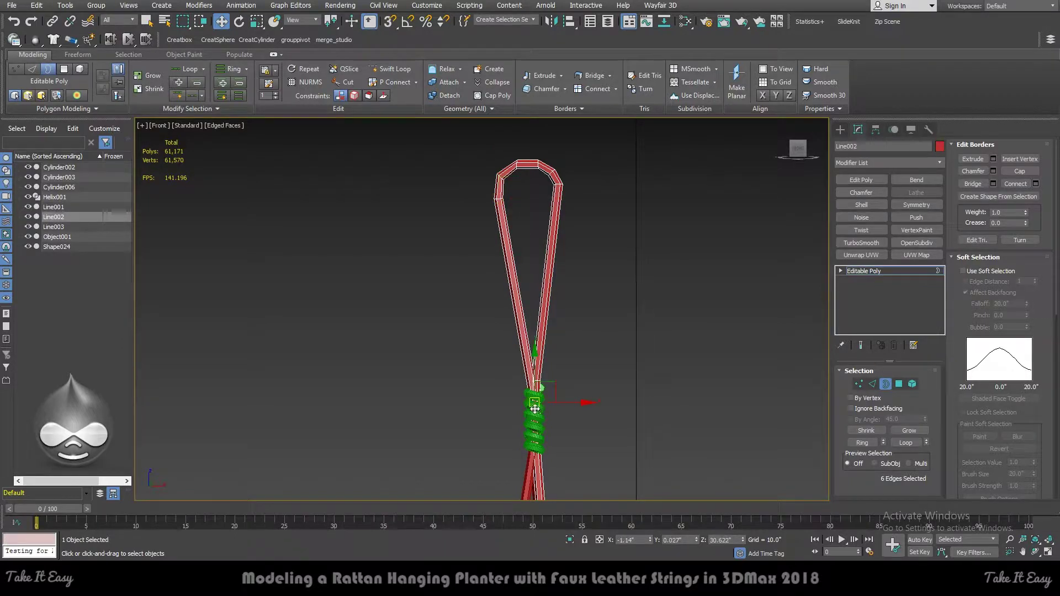
Pull the loop's upper-right corner edge downward in Edge mode.
scroll(530, 225, up, 2)
scroll(597, 226, up, 2)
scroll(596, 226, up, 2)
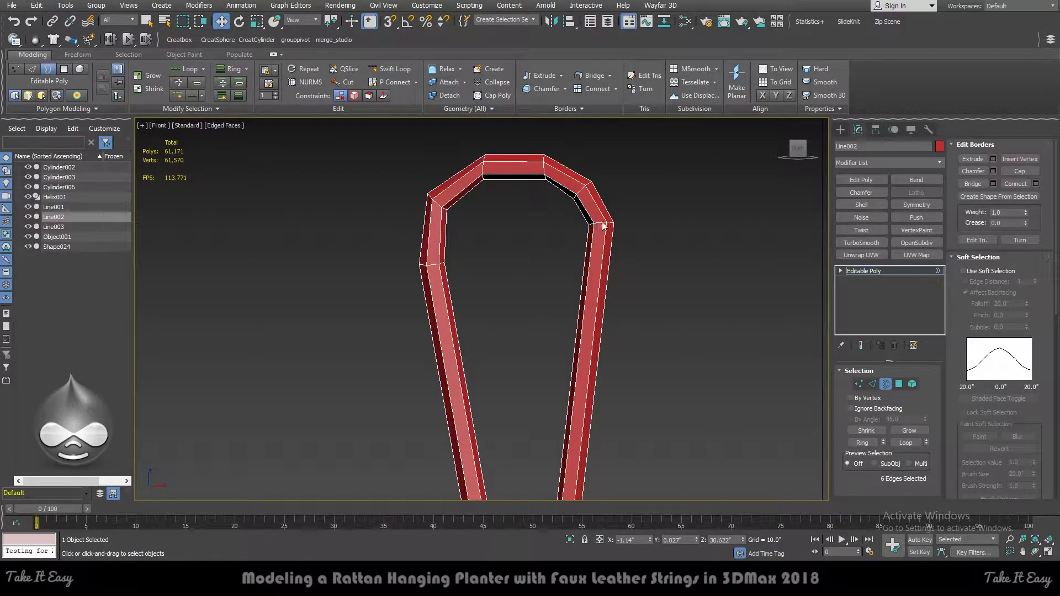
key(2)
drag(600, 227, 599, 263)
click(582, 188)
drag(585, 191, 585, 204)
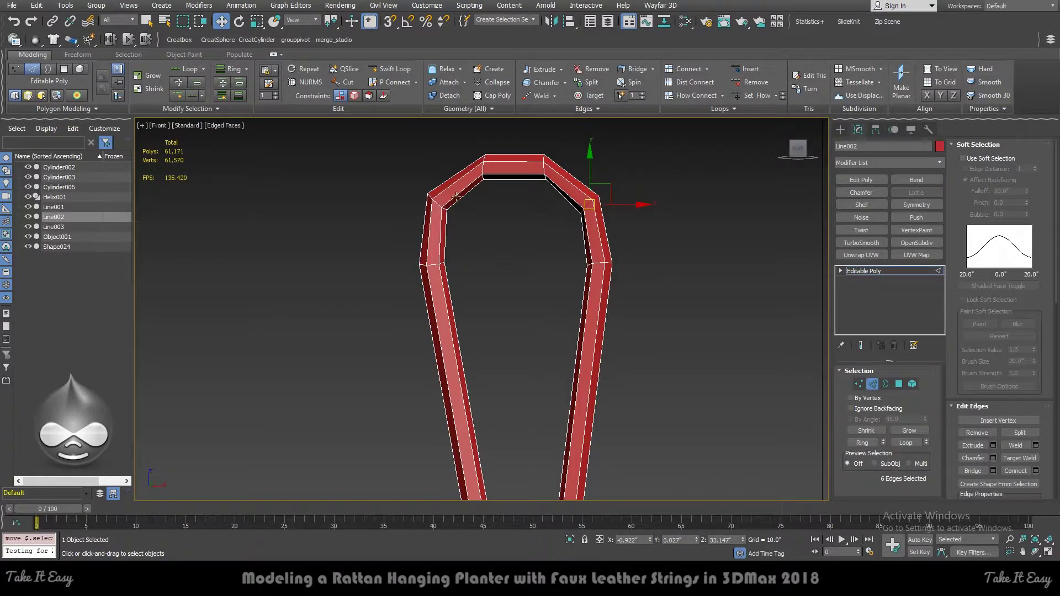
Insert an edge loop across the red strands with Swift Loop.
scroll(445, 208, down, 5)
scroll(481, 354, up, 4)
key(F3)
key(F3)
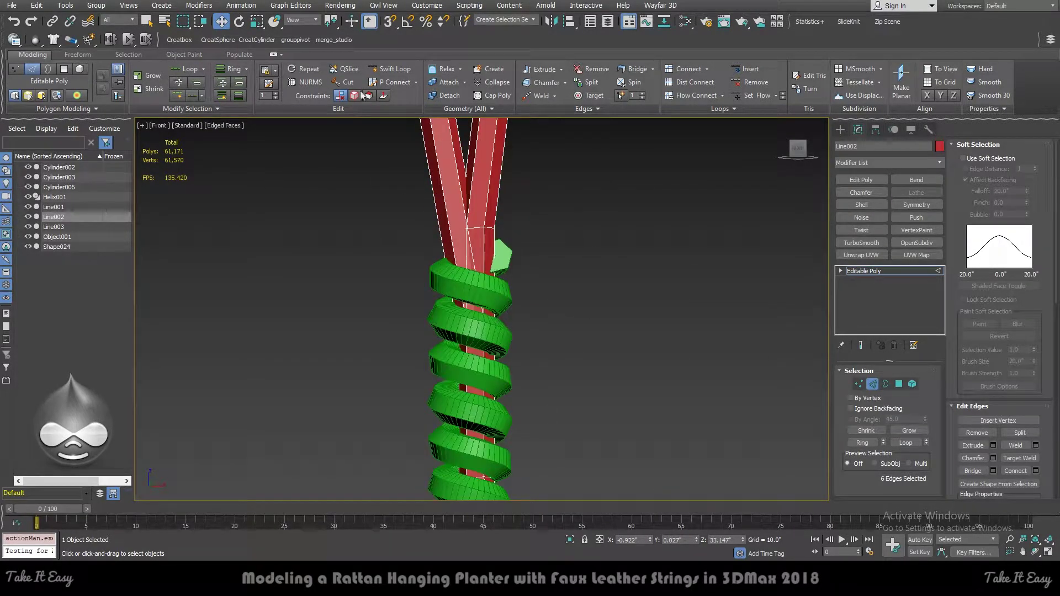
click(392, 68)
click(467, 229)
scroll(481, 348, up, 2)
key(3)
key(F3)
scroll(464, 269, down, 1)
Orbit around the string loop to inspect it, then select Helix001.
key(F3)
alt+middle_drag(453, 343, 467, 372)
key(F3)
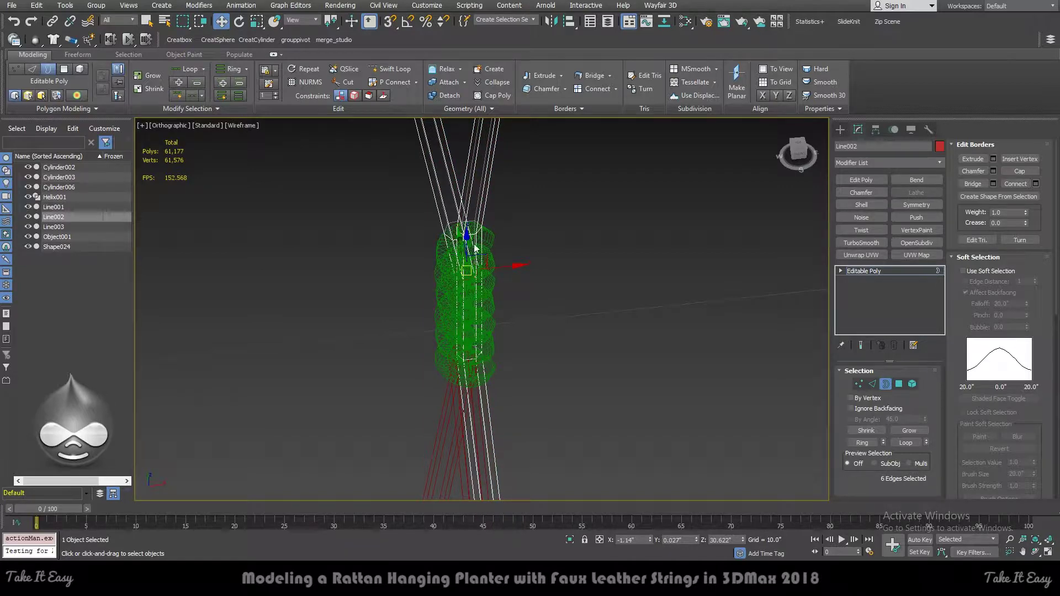
key(F3)
mouse_move(470, 327)
alt+middle_down()
mouse_move(531, 337)
mouse_move(579, 306)
alt+middle_up()
click(610, 290)
scroll(610, 289, down, 5)
alt+middle_drag(608, 160, 658, 217)
click(659, 215)
alt+middle_drag(783, 252, 701, 250)
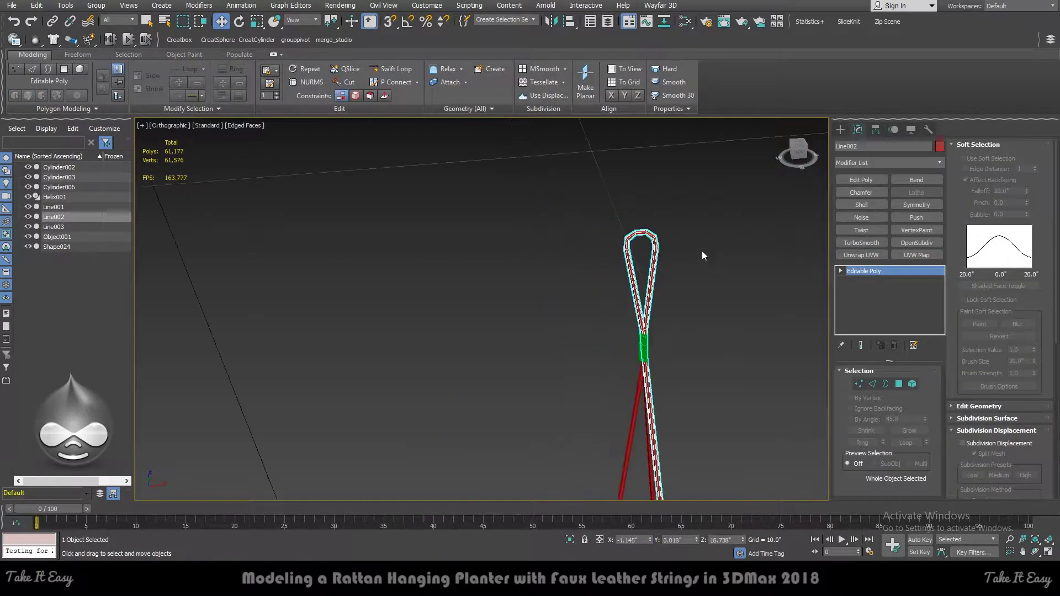
click(727, 272)
scroll(726, 272, up, 5)
click(674, 353)
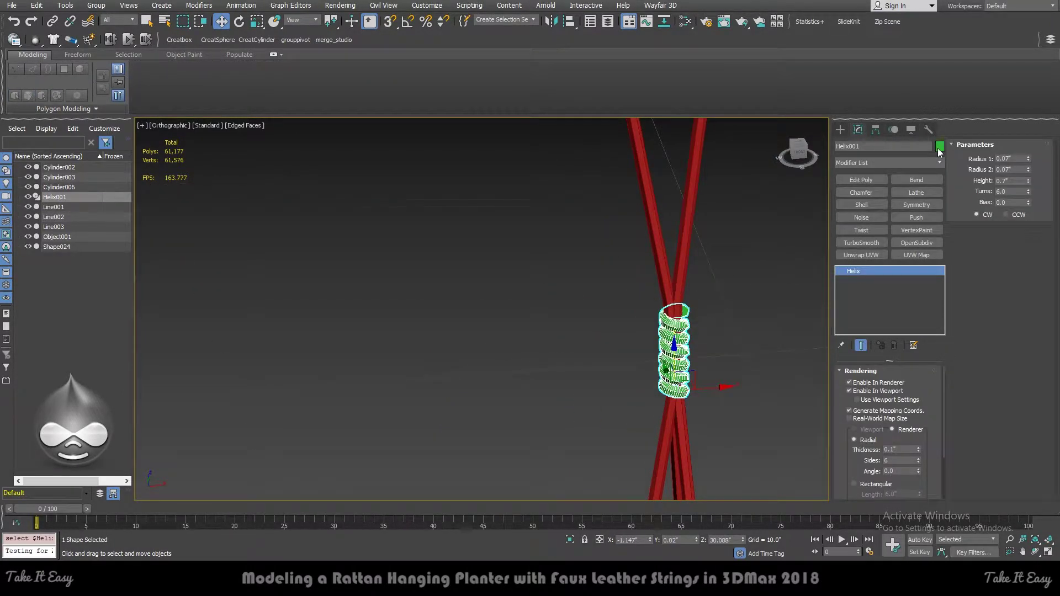
Change Helix001's object colour to red.
click(940, 147)
click(638, 271)
click(784, 334)
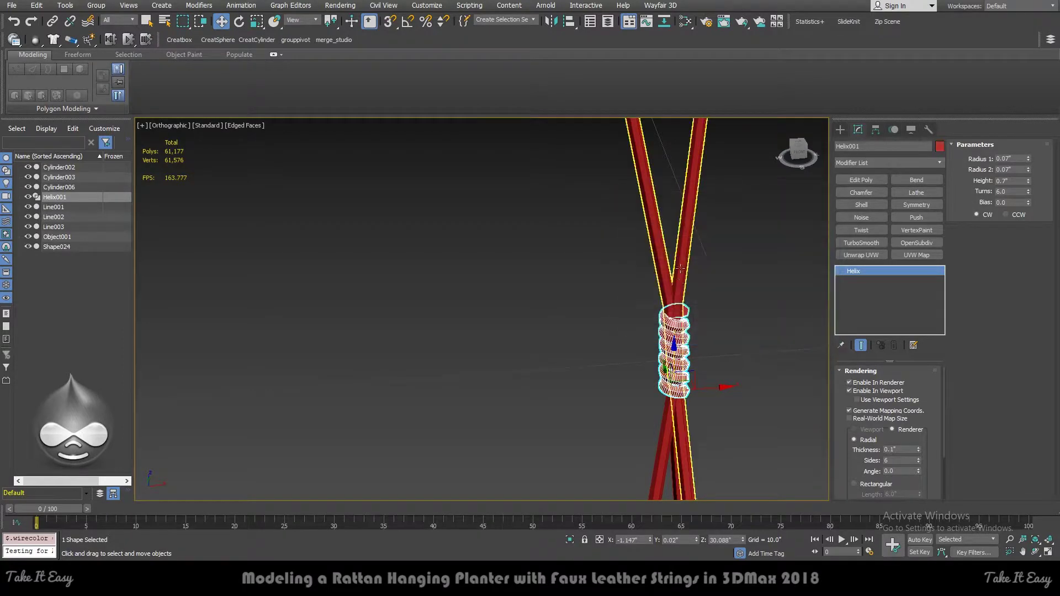
key(F4)
scroll(660, 318, up, 2)
scroll(661, 318, up, 4)
scroll(660, 318, up, 1)
key(F4)
scroll(660, 318, down, 3)
scroll(660, 318, down, 2)
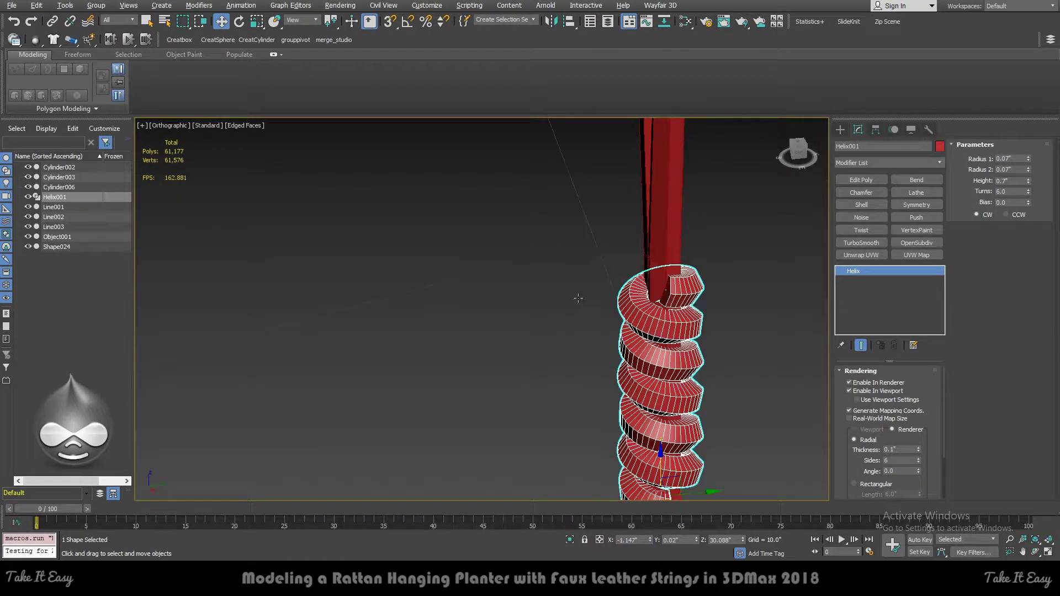
Convert the coil to Editable Poly, delete one end cap and tuck that open end toward the strand.
right_click(695, 306)
click(854, 429)
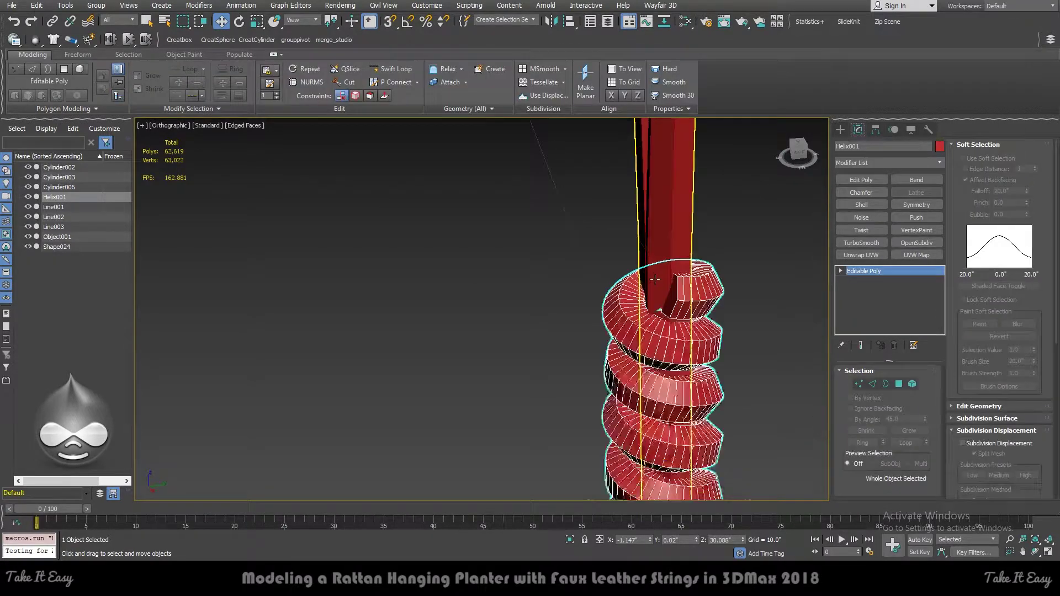
scroll(655, 279, up, 4)
key(4)
click(699, 323)
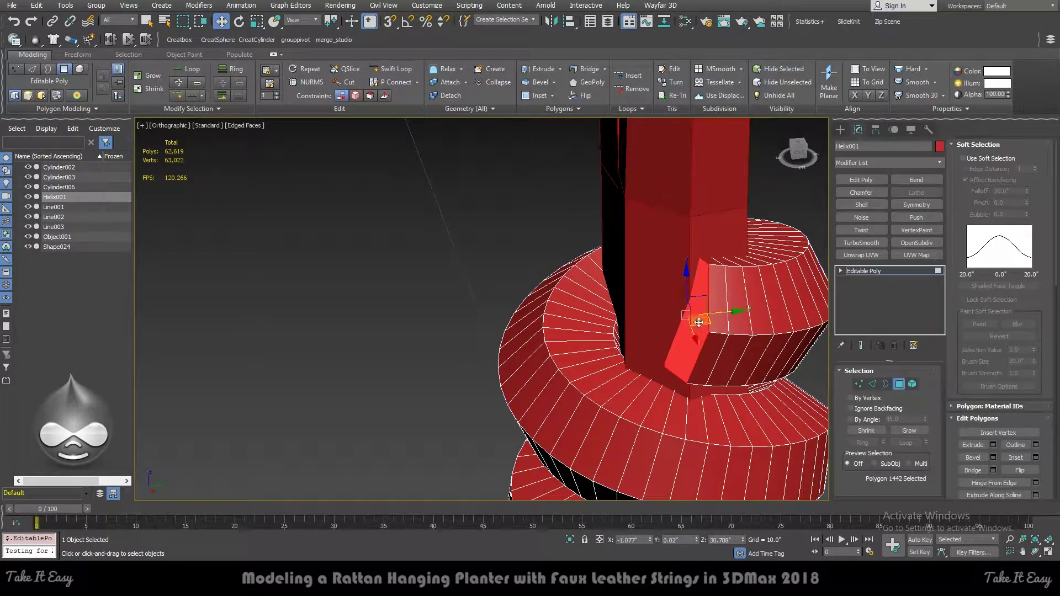
key(Delete)
key(3)
click(690, 331)
drag(689, 331, 685, 288)
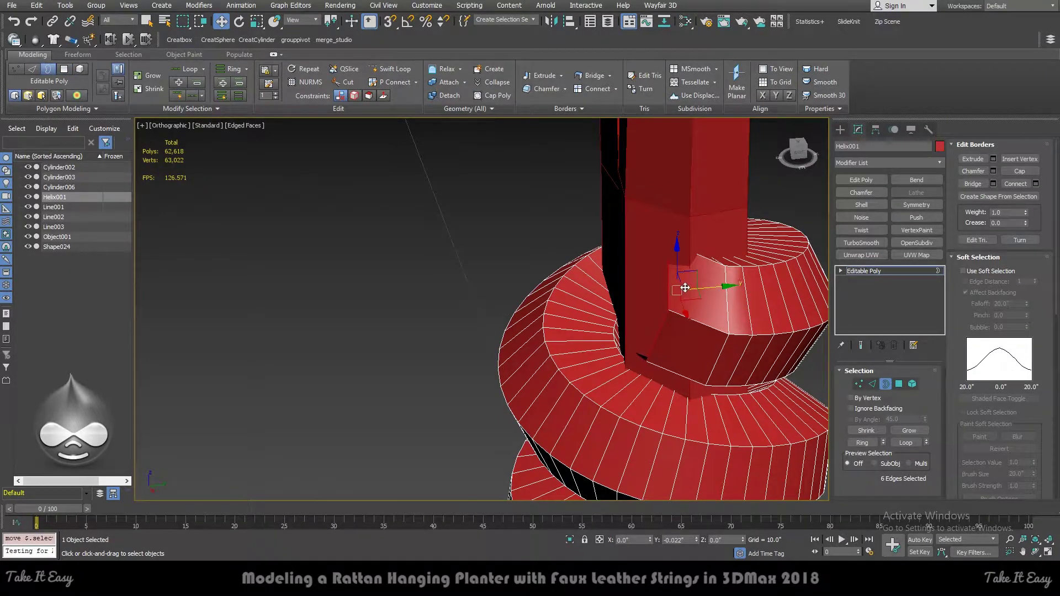
alt+middle_drag(685, 288, 655, 301)
drag(656, 300, 629, 296)
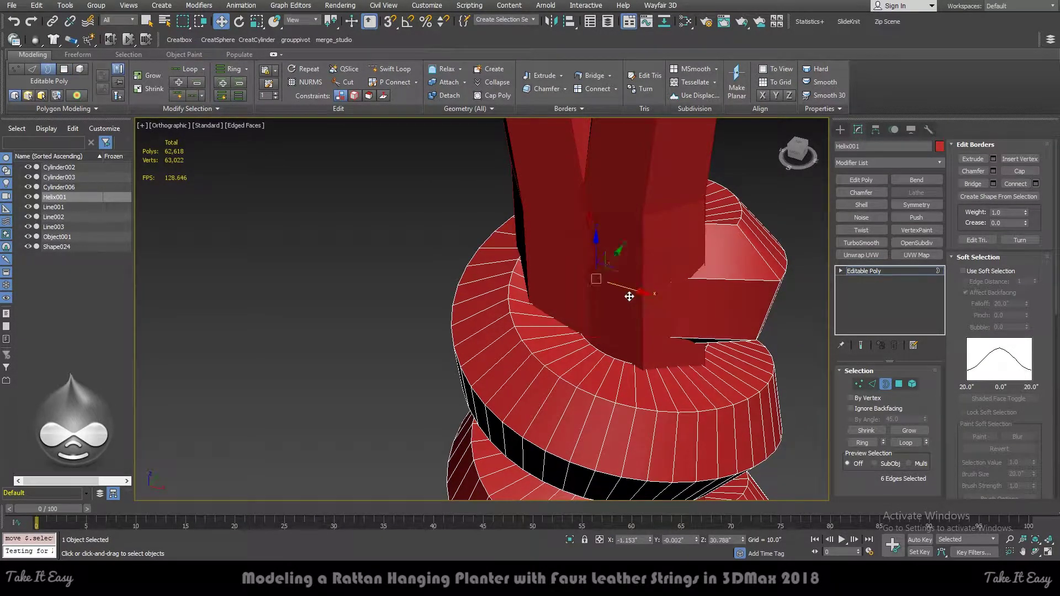
Delete the coil's other end cap and pull its open border up and inward.
scroll(629, 296, down, 5)
scroll(689, 338, down, 4)
alt+middle_drag(689, 338, 636, 443)
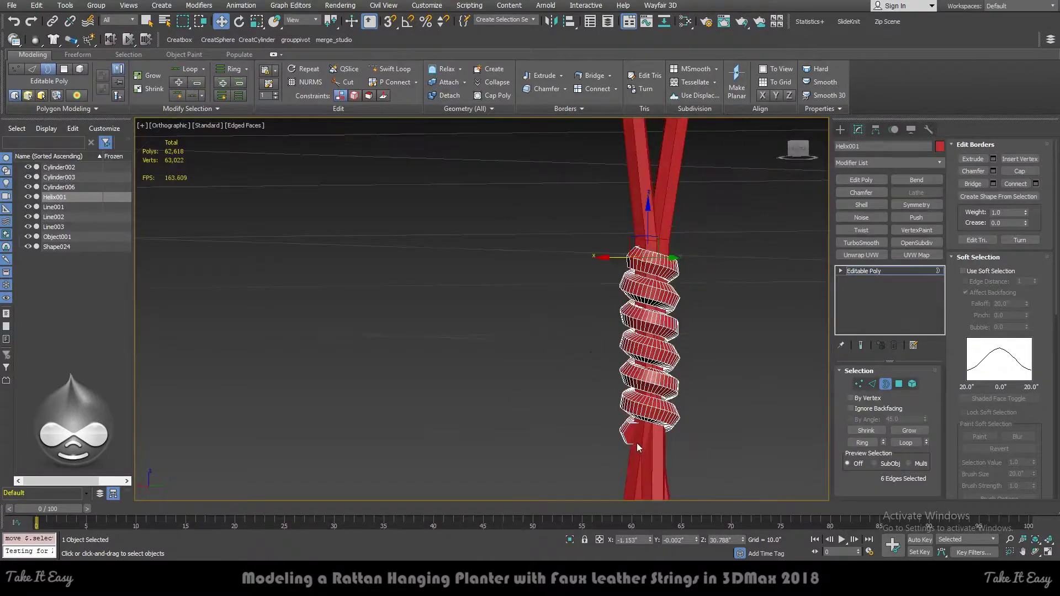
scroll(636, 443, up, 4)
key(4)
click(612, 408)
key(Delete)
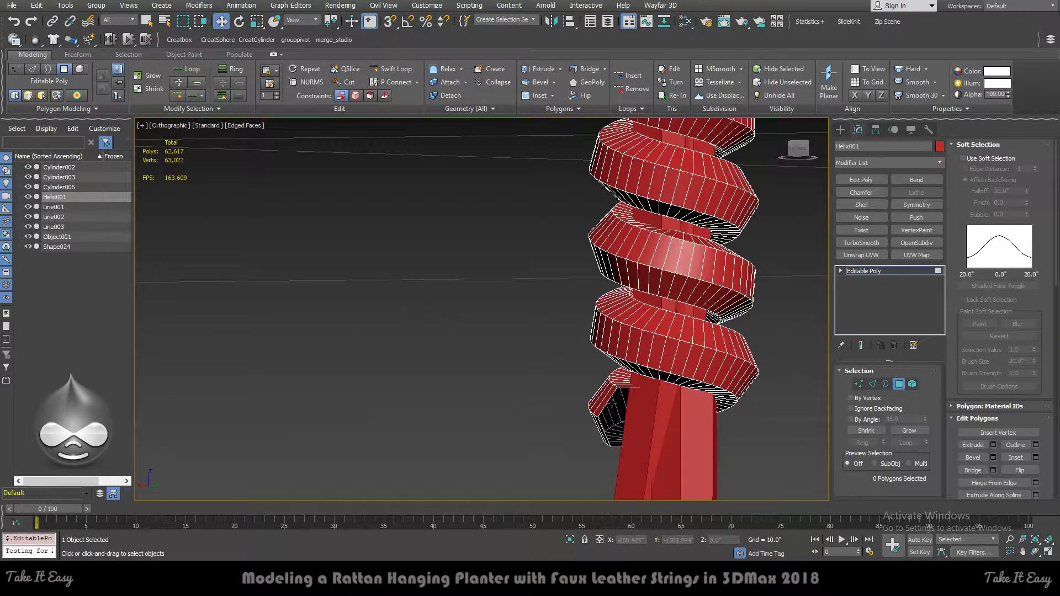
key(3)
click(611, 402)
alt+middle_drag(612, 402, 612, 437)
drag(612, 436, 637, 417)
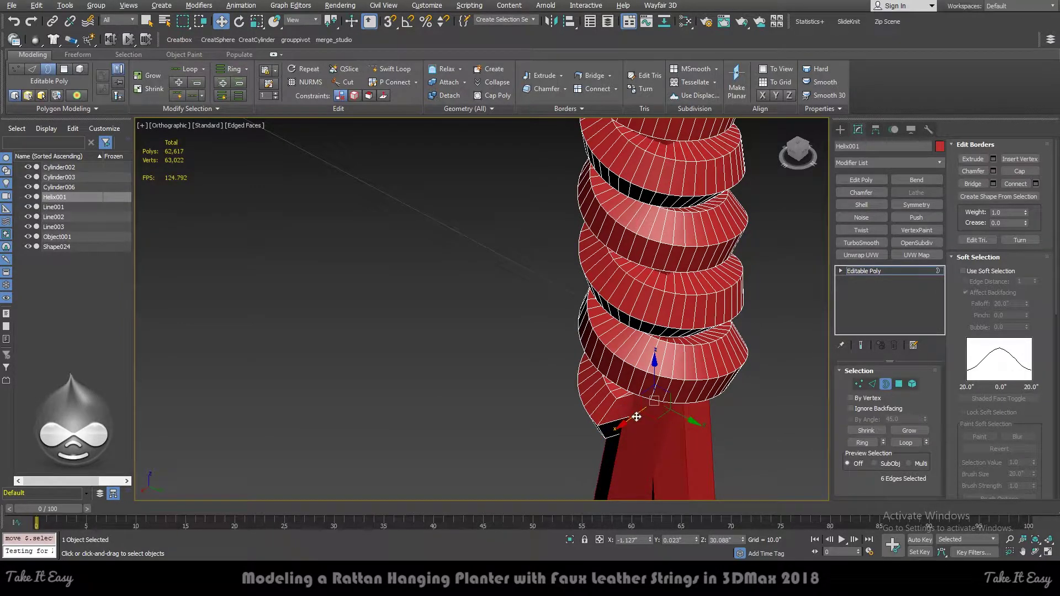
alt+middle_drag(637, 417, 662, 405)
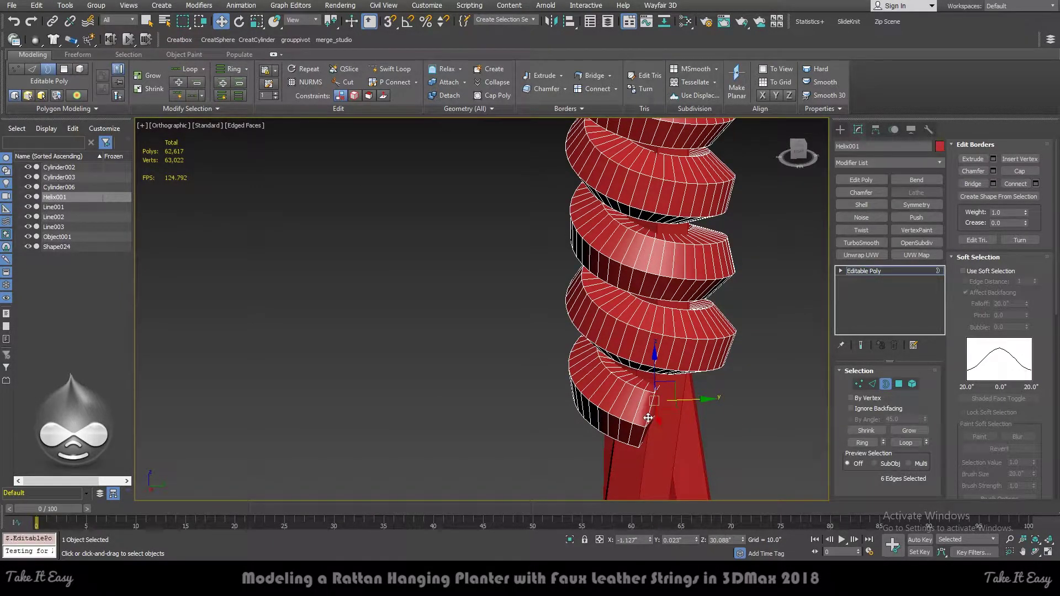
Select edge rings along the coil and remove them to reduce its polygon count.
key(2)
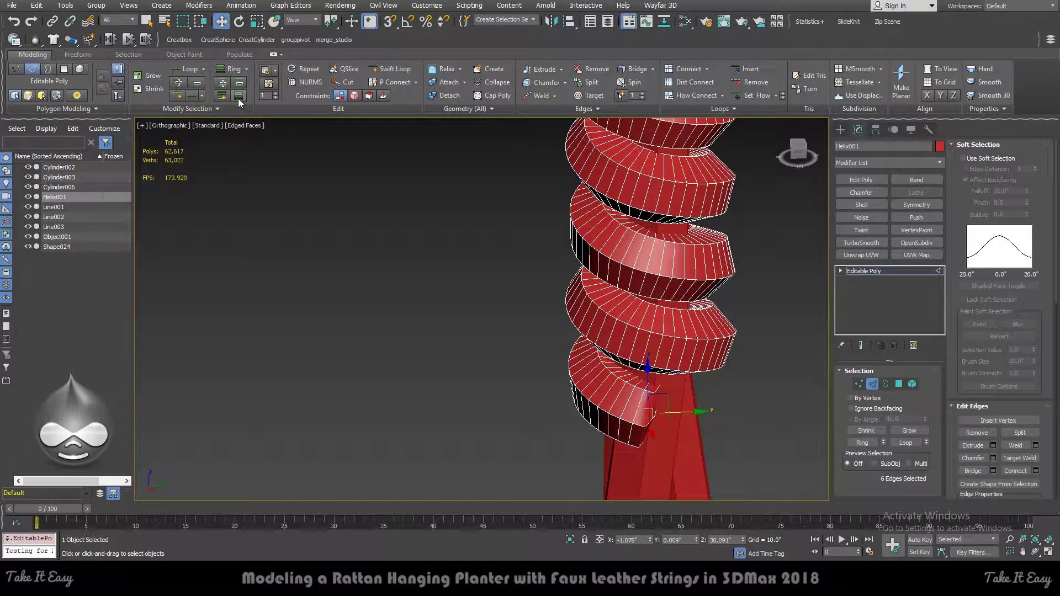
click(241, 107)
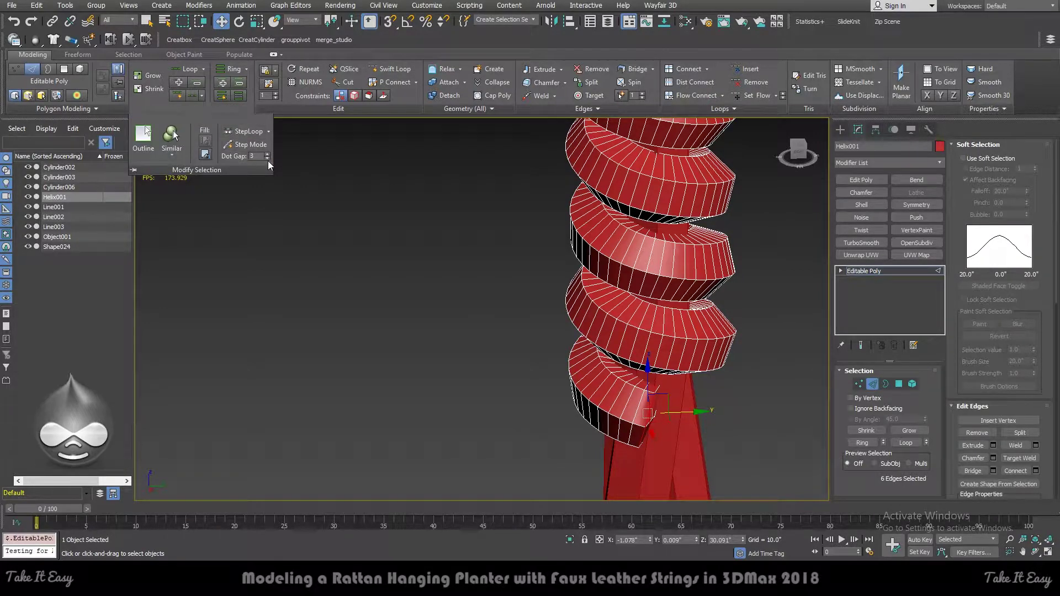
click(238, 96)
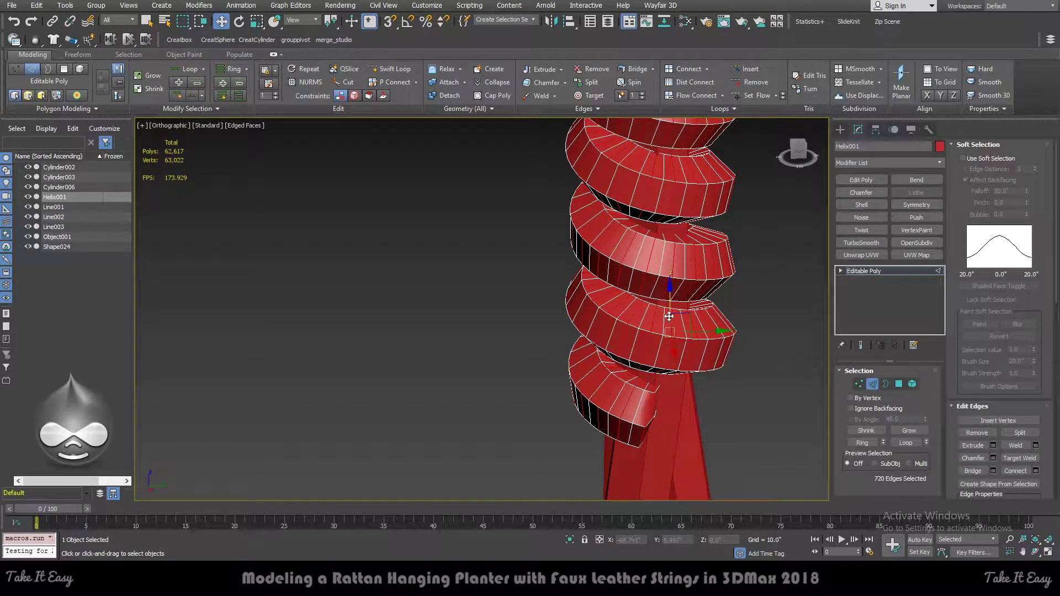
key(ctrl+BackSpace)
double_click(650, 413)
click(240, 97)
key(ctrl+BackSpace)
scroll(586, 243, down, 4)
middle_drag(580, 166, 565, 243)
key(F4)
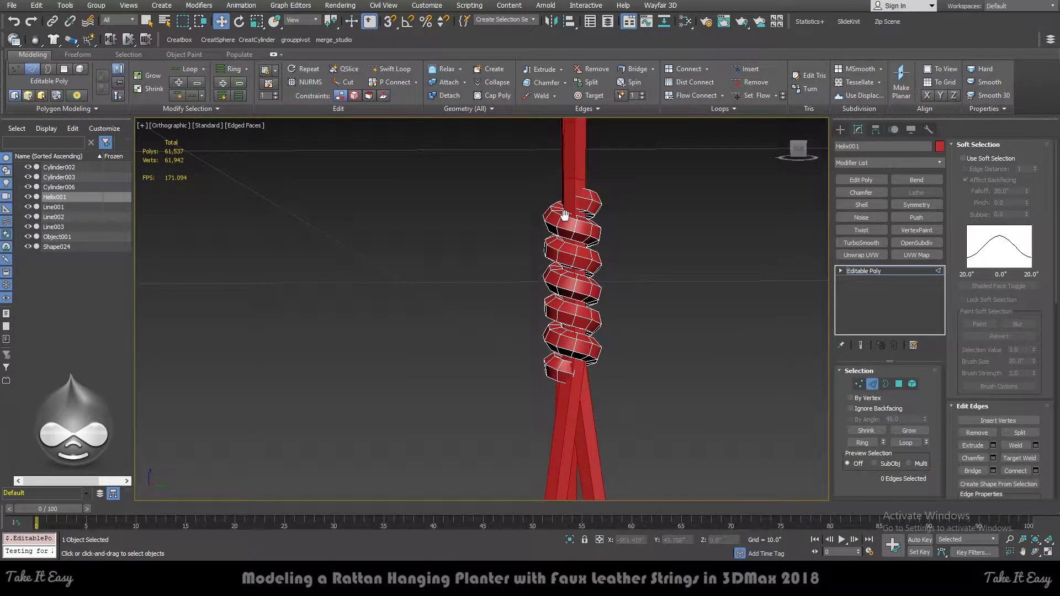
Add a Push modifier to the helix coil with a Push Value of -0.01.
key(2)
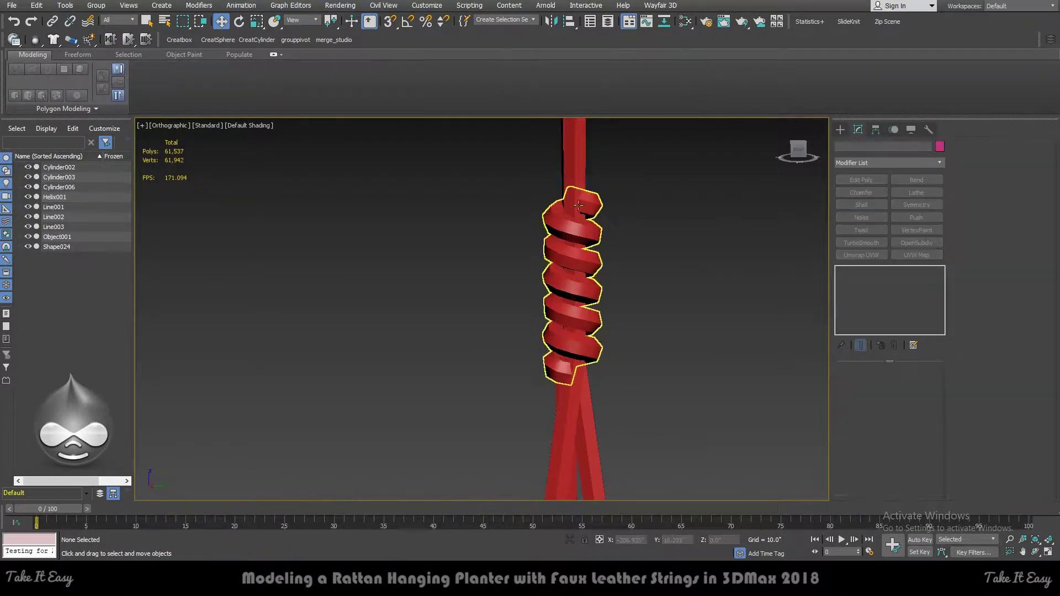
key(f)
scroll(596, 217, up, 5)
scroll(574, 235, up, 5)
scroll(574, 236, up, 3)
click(917, 217)
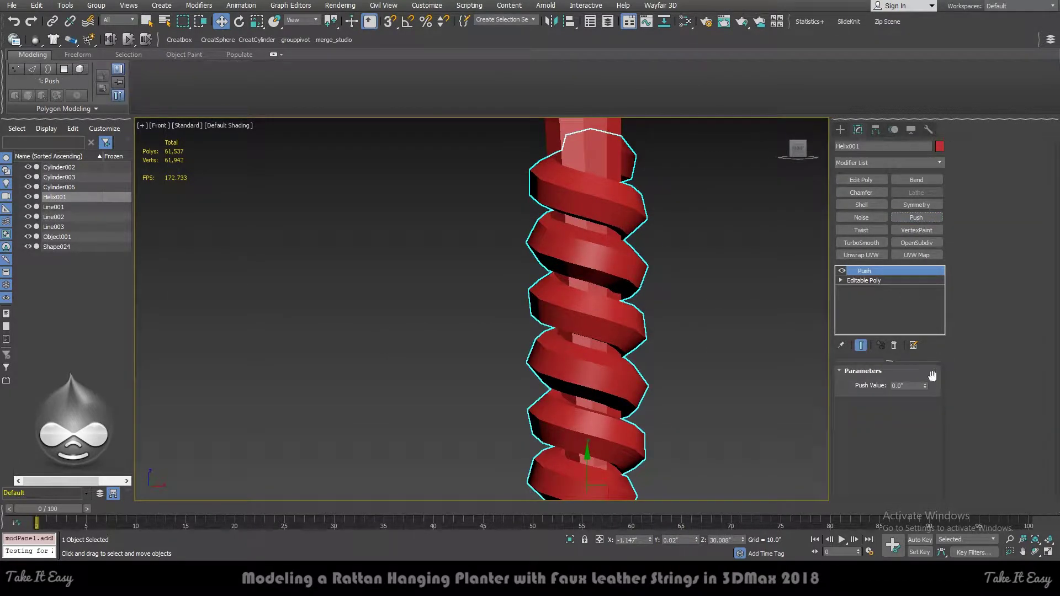
mouse_move(926, 386)
mouse_down()
mouse_move(927, 404)
mouse_move(927, 359)
mouse_up()
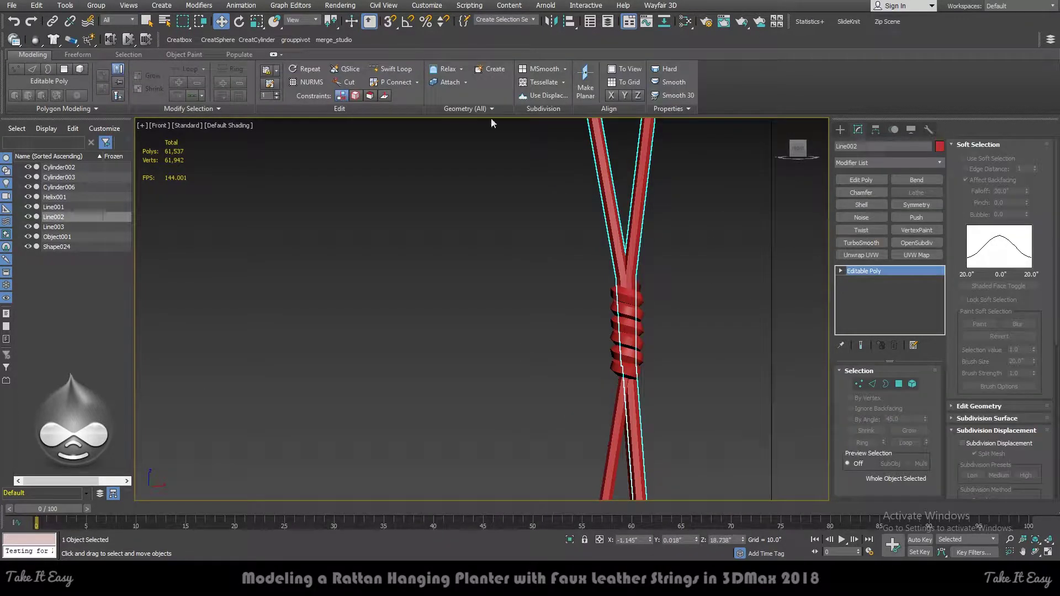
Attach Line001, Helix001 and Line003 to Line002 to form one object.
click(446, 82)
click(640, 380)
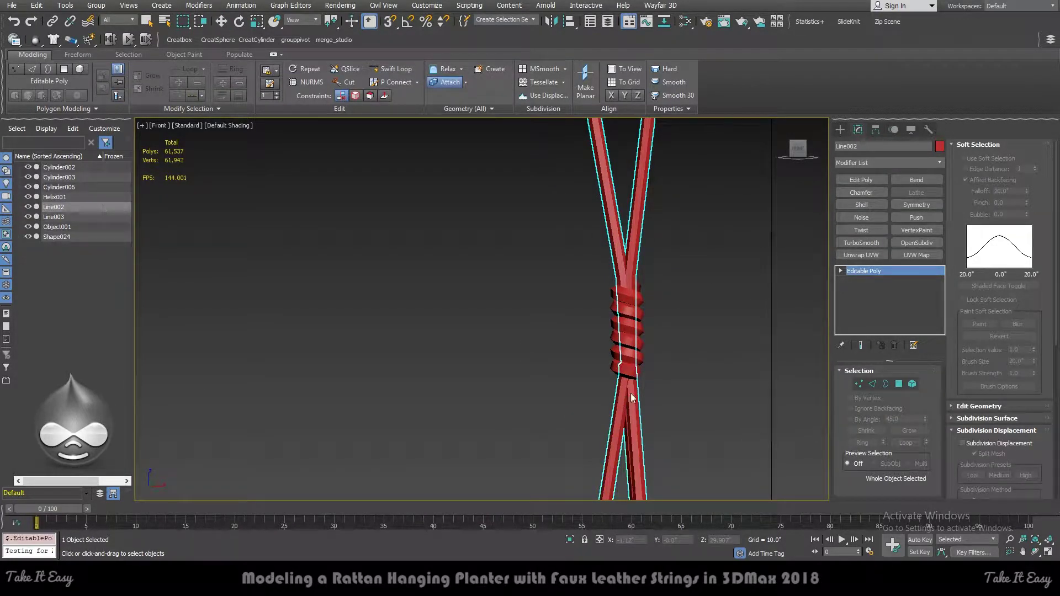
click(630, 397)
click(640, 301)
scroll(644, 292, down, 5)
alt+middle_drag(644, 289, 564, 316)
scroll(648, 344, up, 5)
scroll(647, 344, down, 3)
scroll(656, 265, down, 3)
scroll(666, 301, up, 3)
key(w)
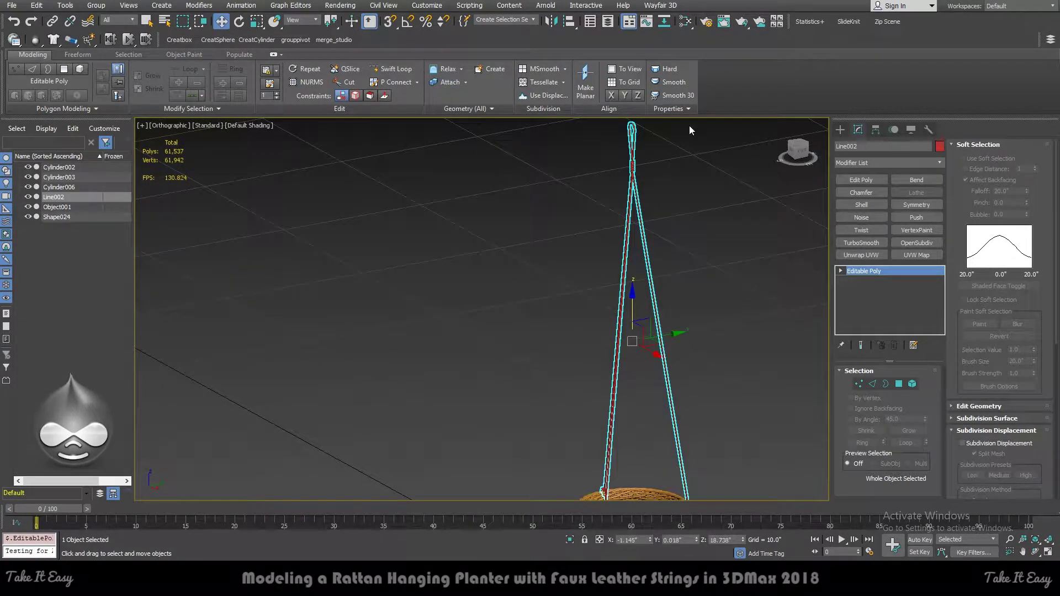
Clear the selection and return to a Perspective view framing the basket.
key(f)
scroll(601, 218, up, 5)
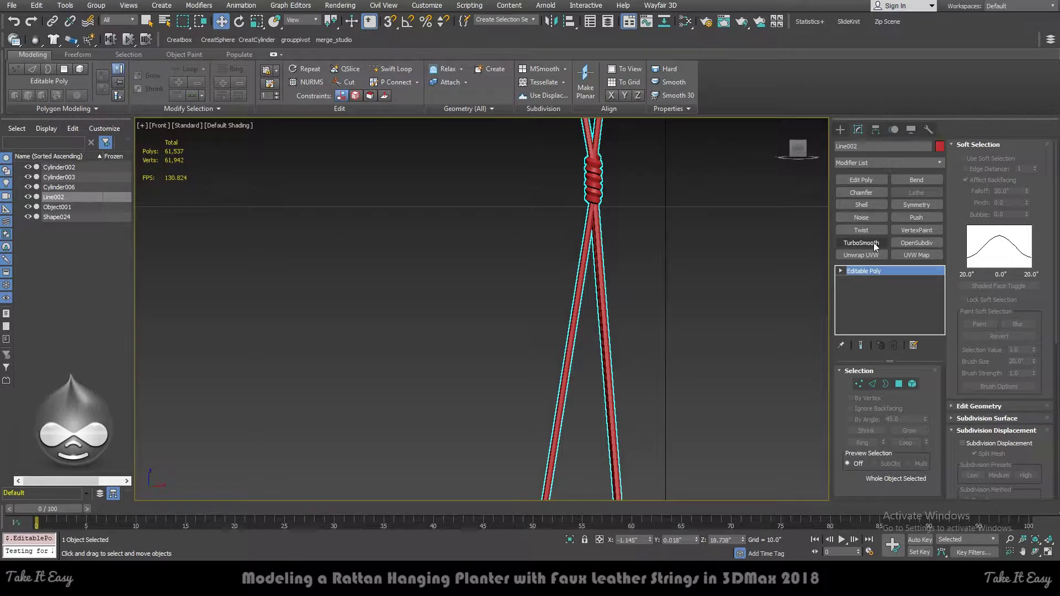
click(558, 155)
scroll(741, 240, up, 5)
scroll(719, 236, down, 3)
scroll(719, 236, down, 3)
scroll(724, 296, down, 3)
scroll(703, 280, down, 2)
key(p)
mouse_move(698, 322)
middle_down()
mouse_move(672, 343)
mouse_move(678, 412)
middle_up()
scroll(639, 379, up, 3)
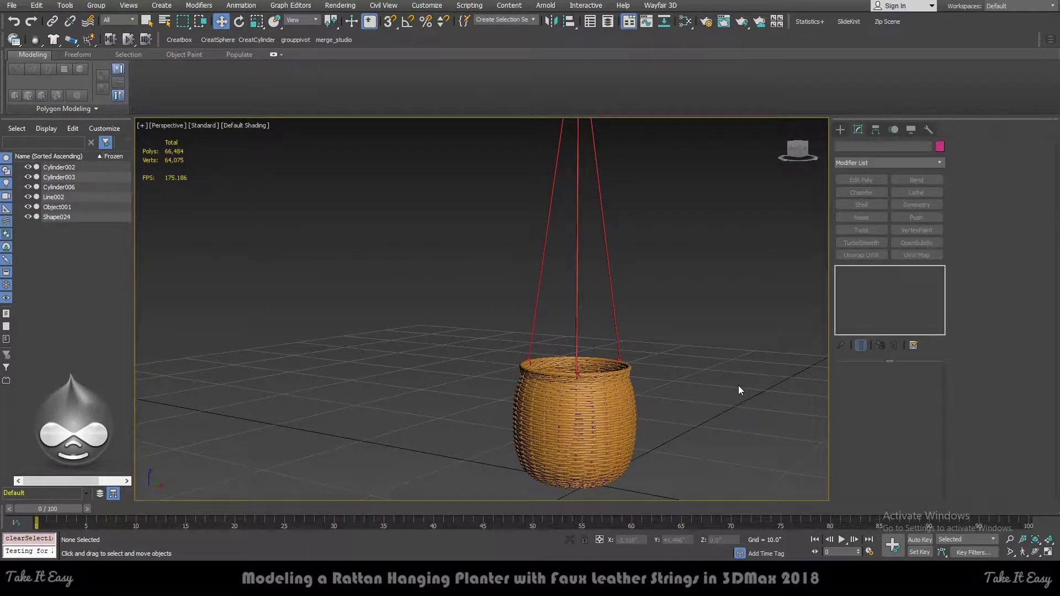
scroll(739, 390, up, 2)
scroll(746, 353, up, 5)
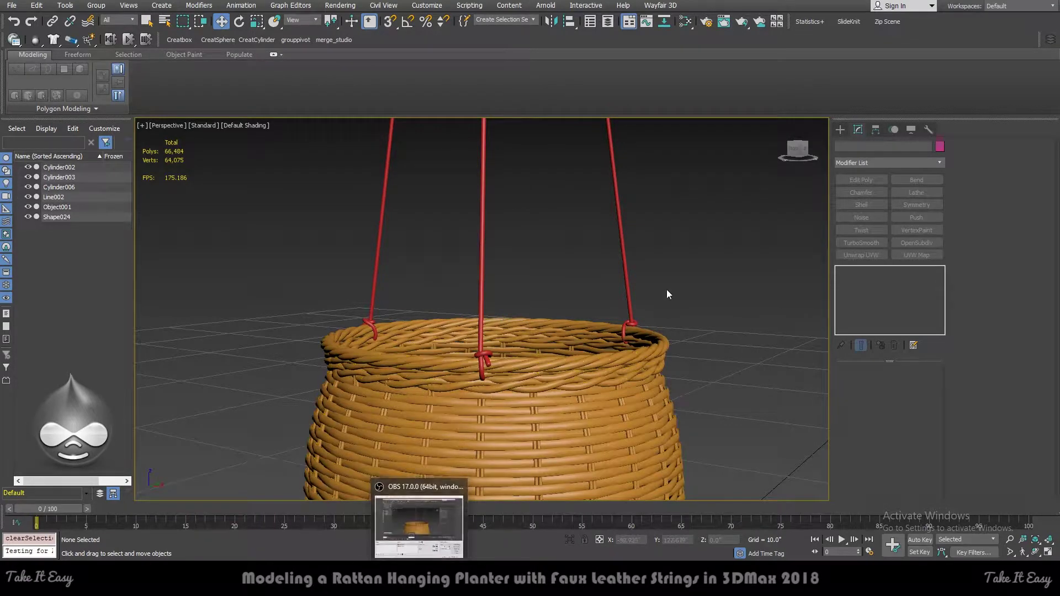
middle_drag(667, 289, 636, 151)
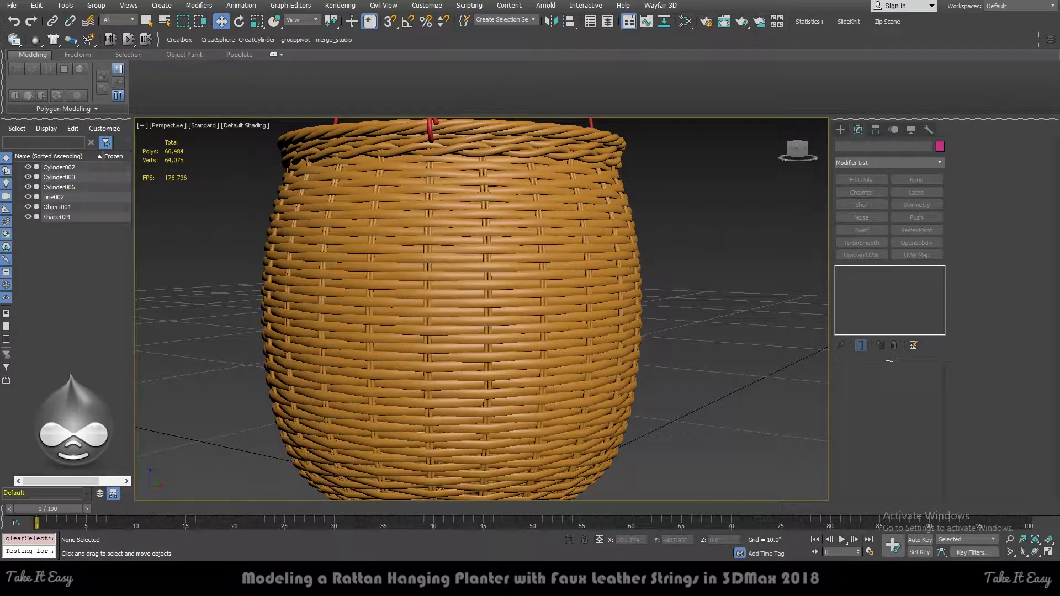
scroll(552, 309, down, 4)
mouse_move(552, 331)
alt+middle_down()
mouse_move(575, 354)
mouse_move(653, 331)
mouse_move(551, 366)
alt+middle_up()
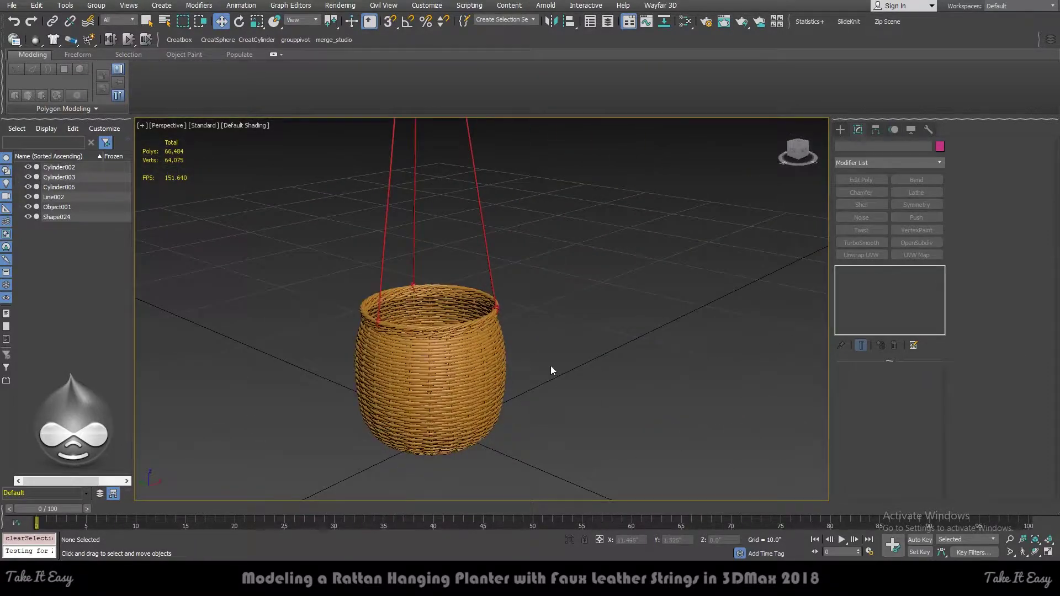
scroll(577, 327, down, 3)
alt+middle_drag(627, 300, 535, 215)
scroll(535, 216, up, 5)
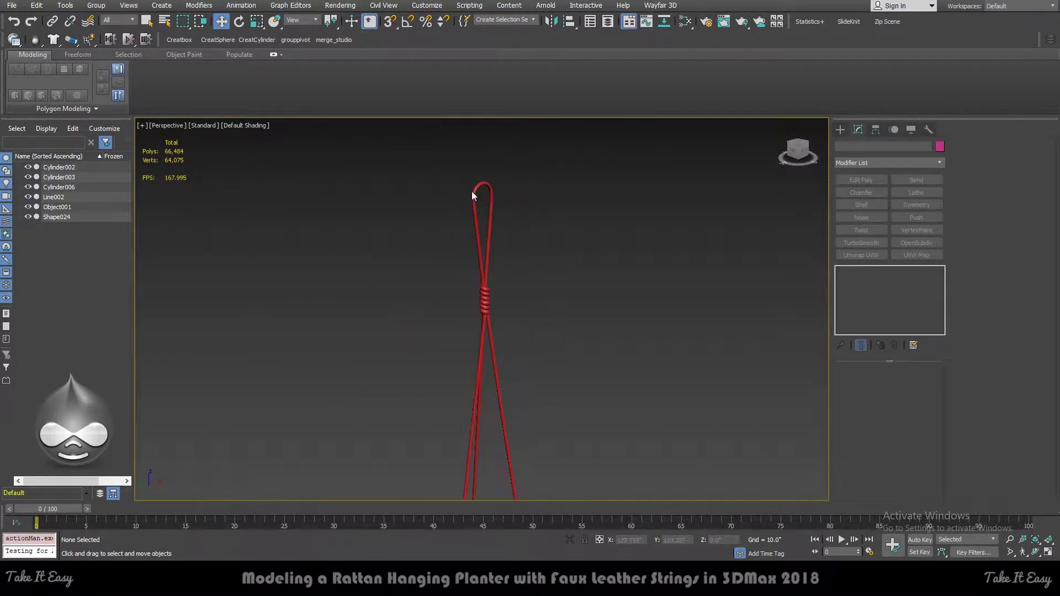
scroll(613, 224, down, 2)
scroll(563, 198, up, 4)
scroll(622, 339, up, 2)
middle_drag(622, 339, 610, 289)
scroll(591, 291, down, 2)
scroll(568, 386, down, 2)
mouse_move(568, 385)
middle_down()
mouse_move(563, 258)
mouse_move(623, 260)
mouse_move(659, 283)
mouse_move(659, 246)
mouse_move(673, 240)
middle_up()
scroll(564, 258, up, 1)
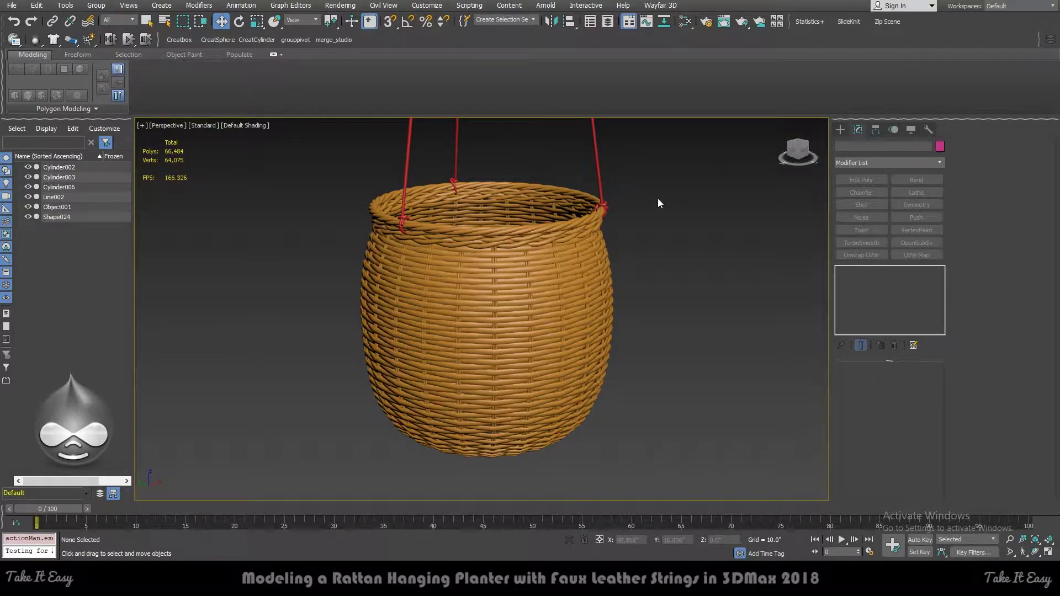
key(m)
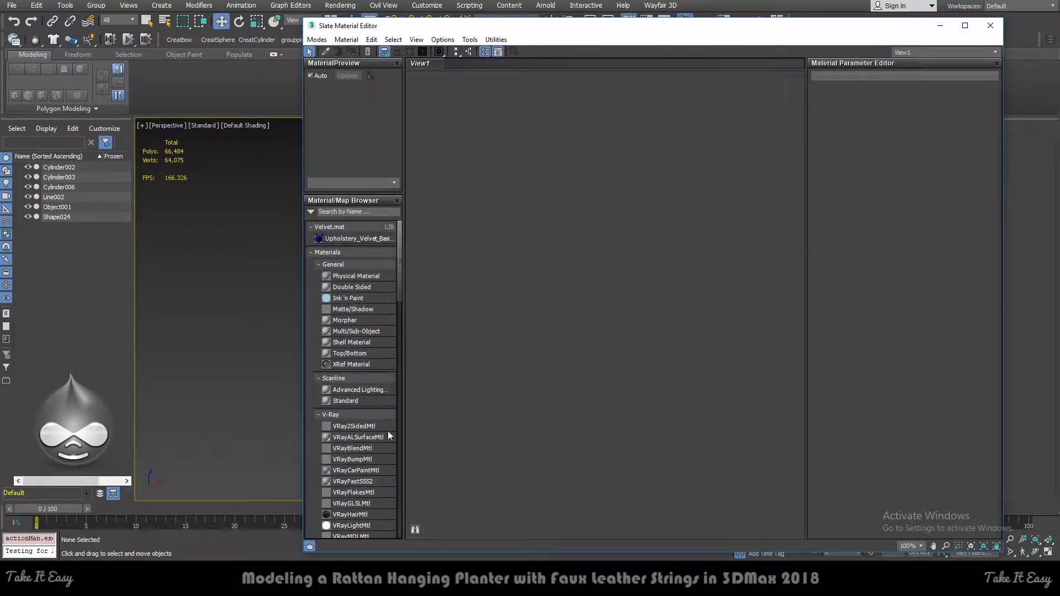
Add a new VRayMtl in the Slate editor and give it an orange diffuse colour.
scroll(390, 436, down, 4)
drag(359, 442, 685, 270)
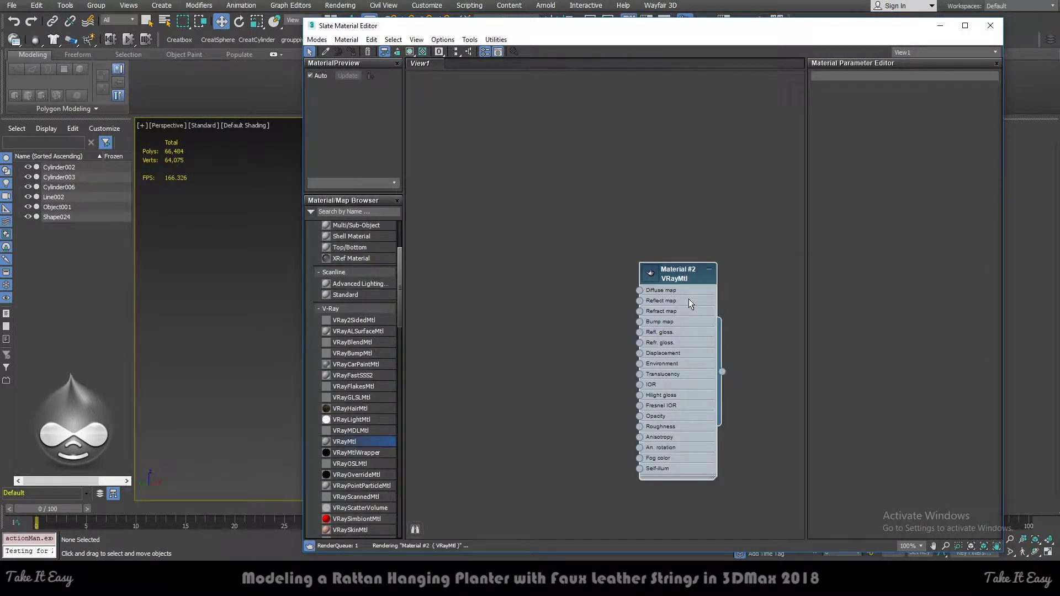
double_click(664, 270)
scroll(675, 260, up, 1)
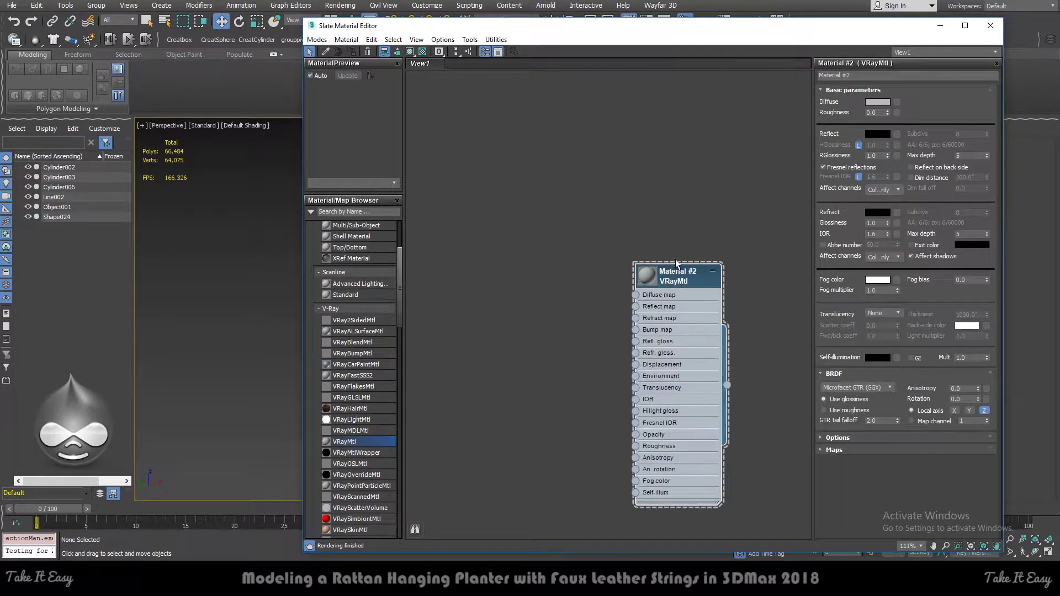
click(888, 100)
drag(229, 83, 232, 90)
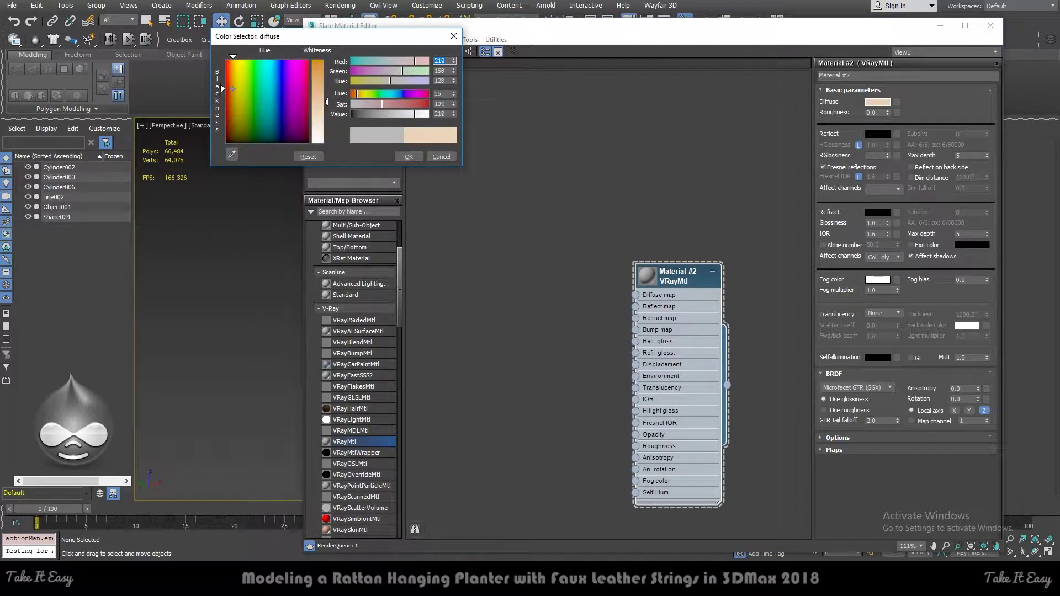
drag(318, 101, 319, 60)
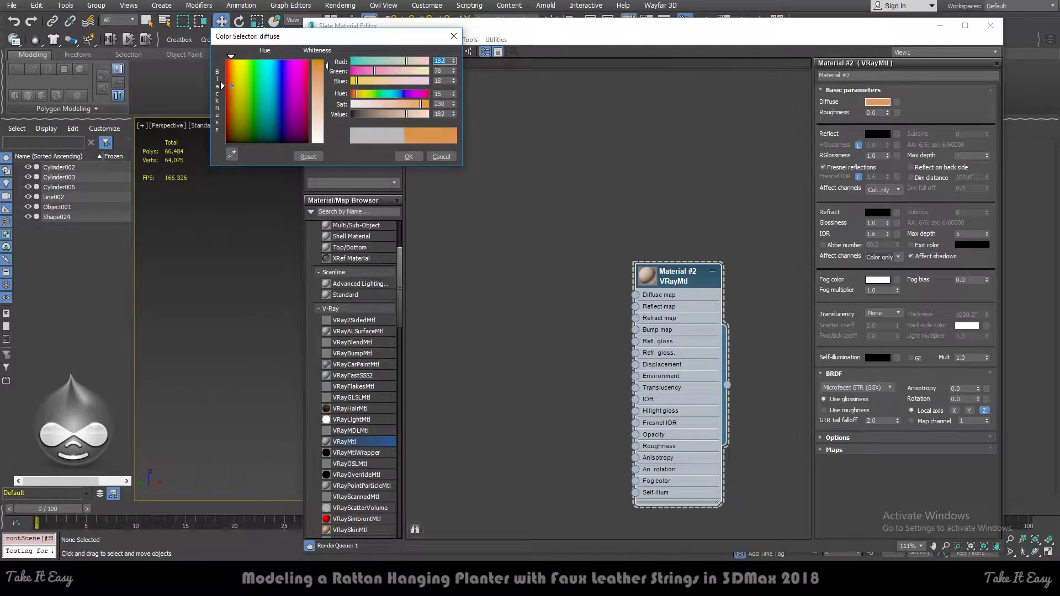
click(409, 156)
Set the reflection colour to light grey value 200 and Fresnel IOR to 2.0.
click(886, 134)
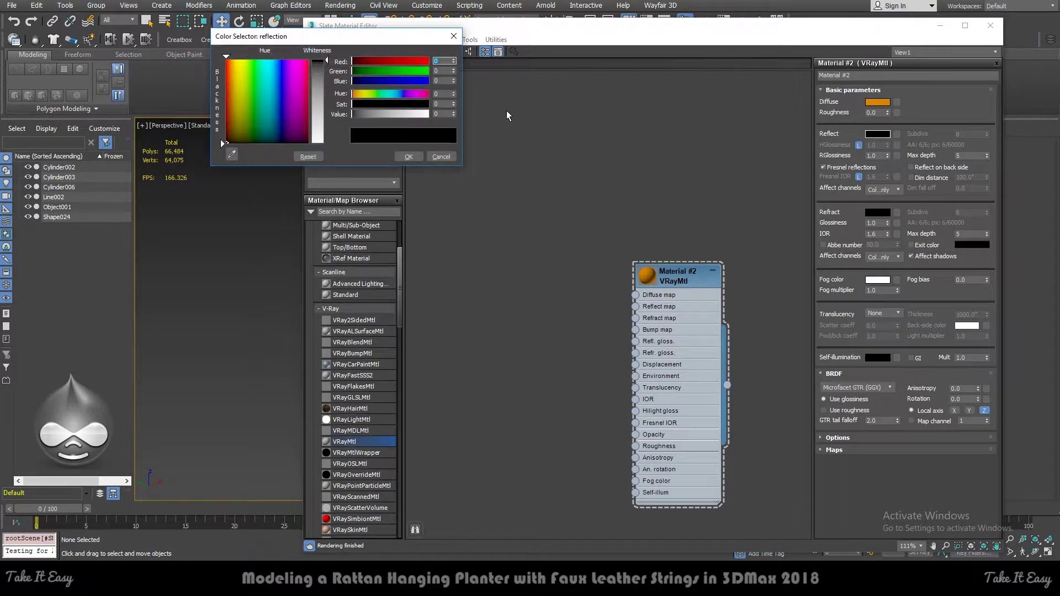
click(439, 113)
text(200)
key(Return)
click(409, 156)
key(Tab)
text(0.6)
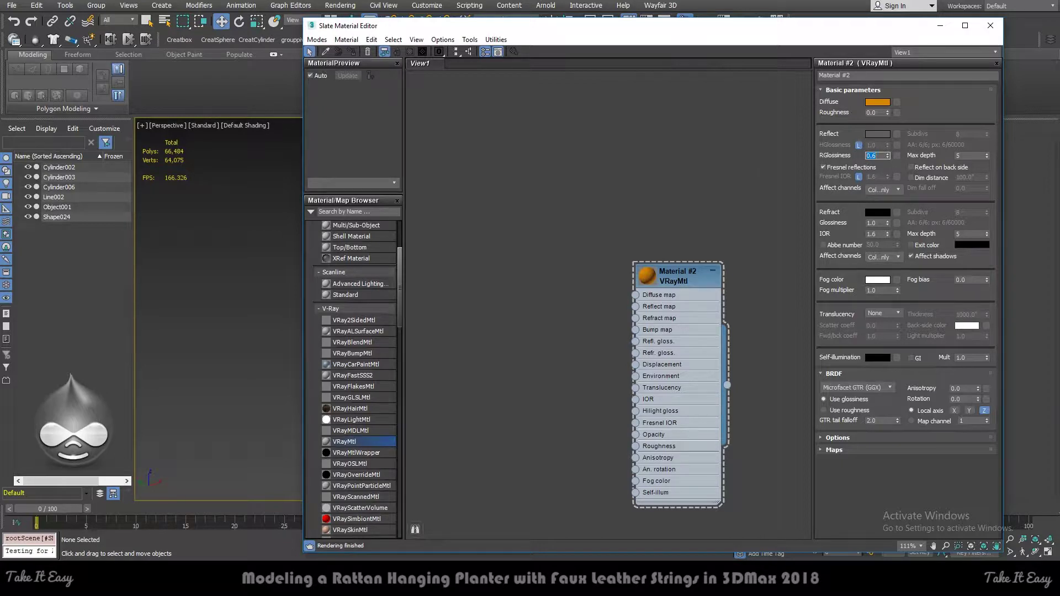
click(859, 177)
text(2)
key(Return)
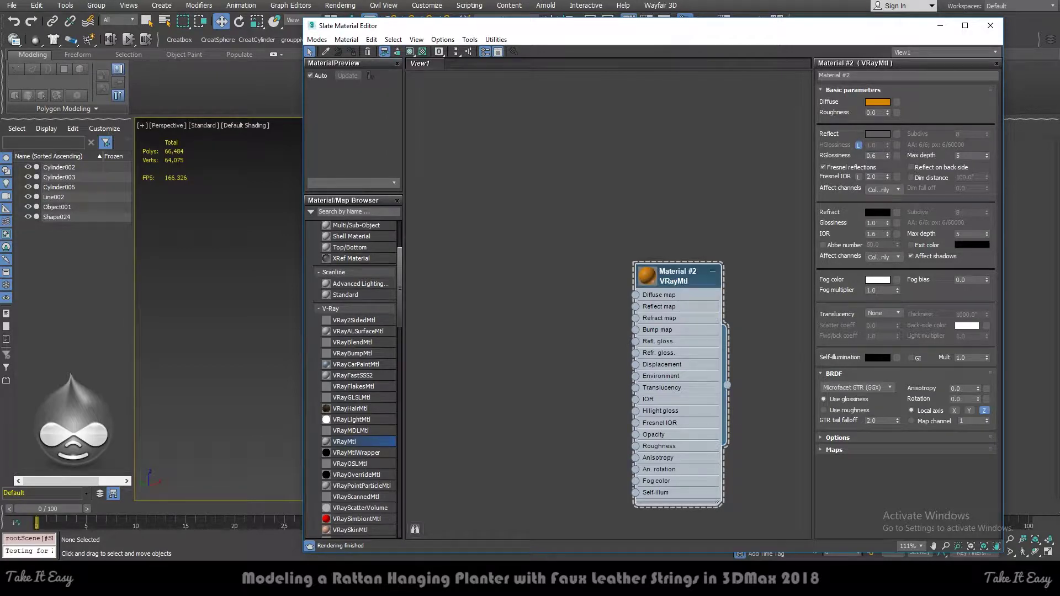
Assign the orange material to all the basket objects, then deselect everything.
click(940, 26)
key(ctrl+a)
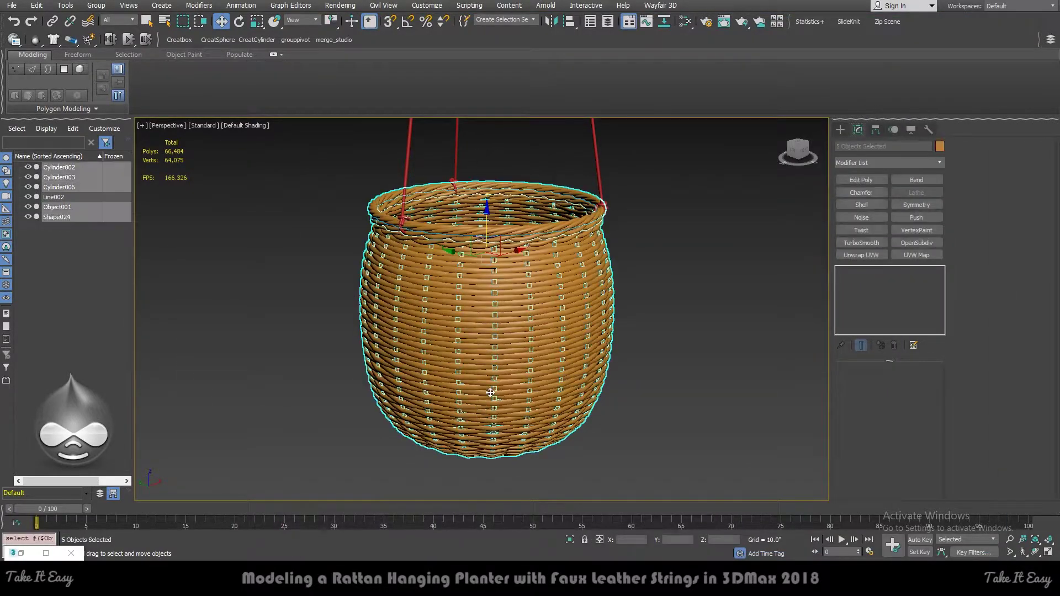
key(m)
click(351, 52)
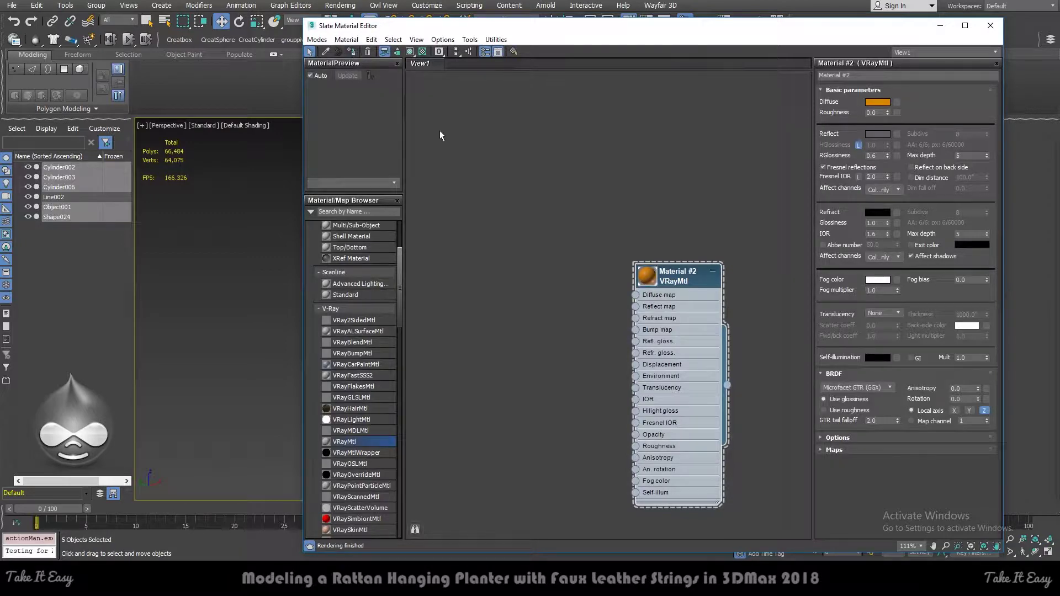
key(m)
click(703, 236)
key(c)
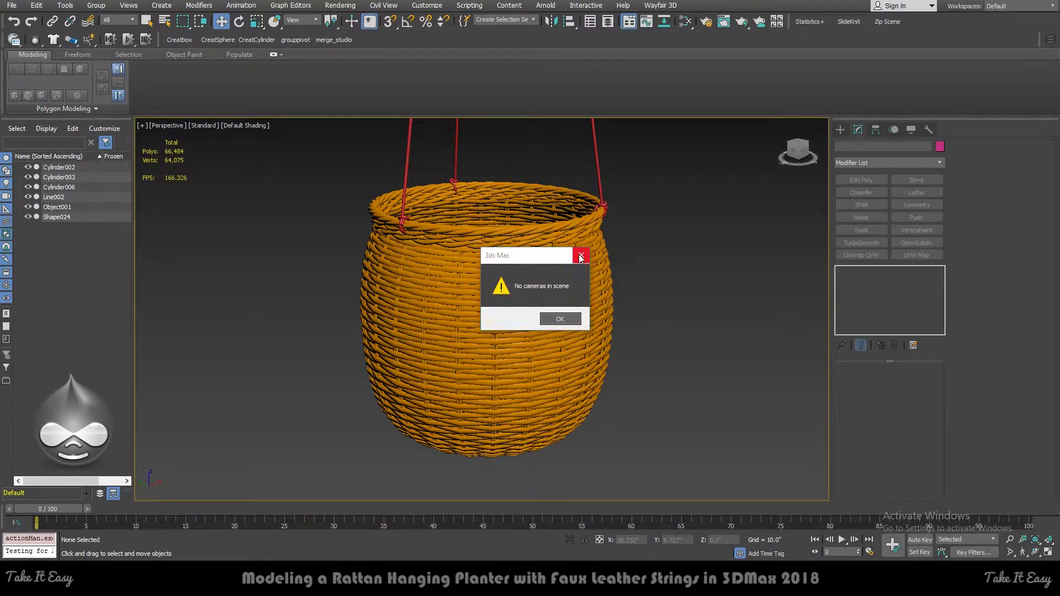
Merge in the studio camera, dome light and floor, viewing through Studio_CAM with safe frame.
click(581, 257)
click(334, 39)
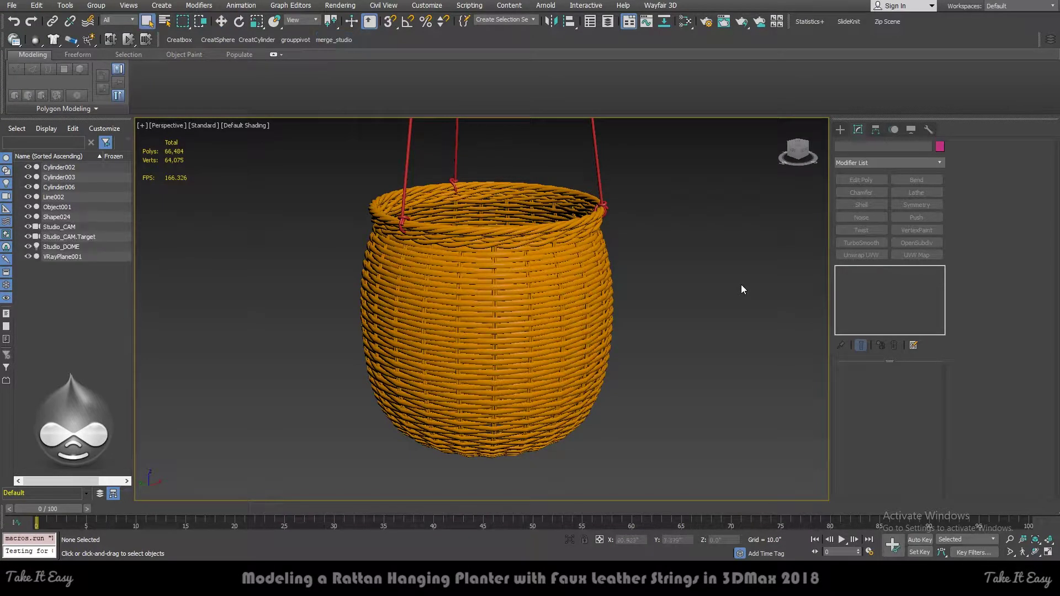
key(c)
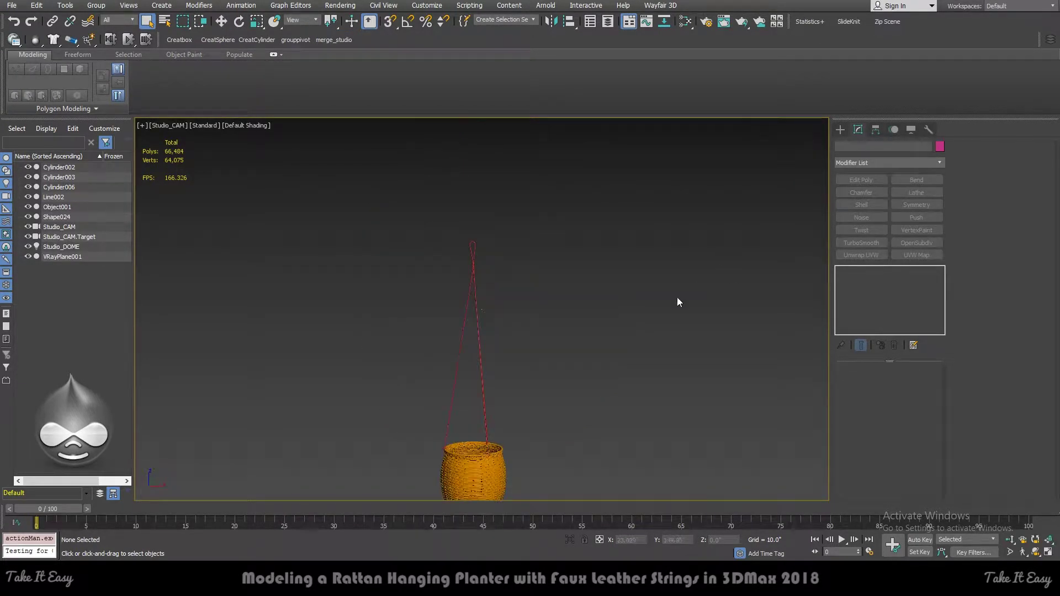
key(shift+f)
Dolly and orbit Studio_CAM to frame the basket opening, then start a V-Ray render.
click(1009, 540)
mouse_move(628, 420)
mouse_down()
mouse_move(630, 336)
mouse_move(525, 284)
mouse_move(590, 278)
mouse_move(592, 307)
mouse_up()
right_click(592, 308)
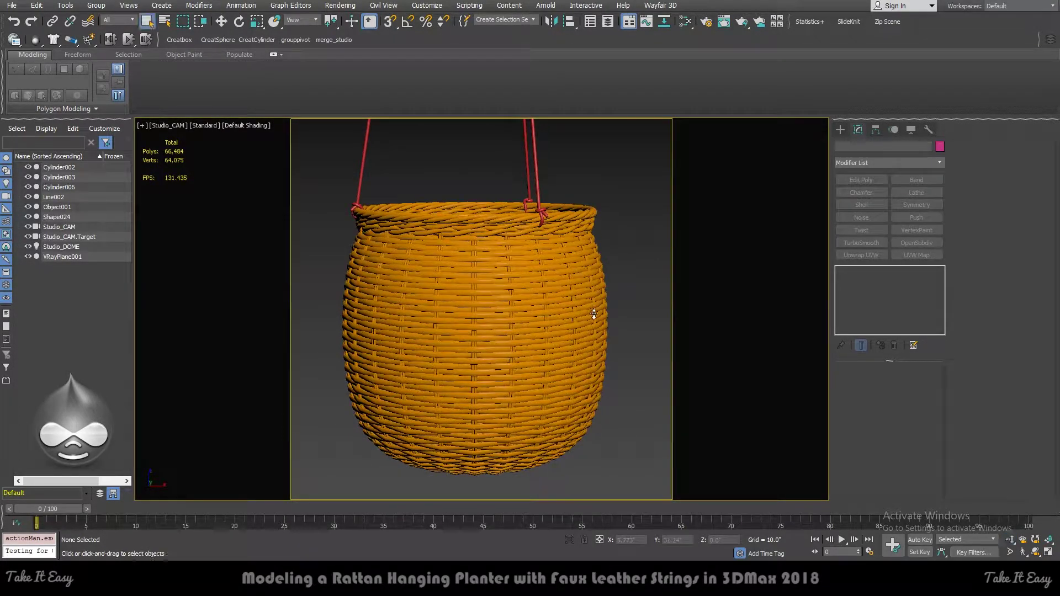
click(1034, 552)
mouse_move(542, 348)
mouse_down()
mouse_move(542, 372)
mouse_move(575, 379)
mouse_move(484, 308)
mouse_move(538, 310)
mouse_move(481, 291)
mouse_move(546, 291)
mouse_up()
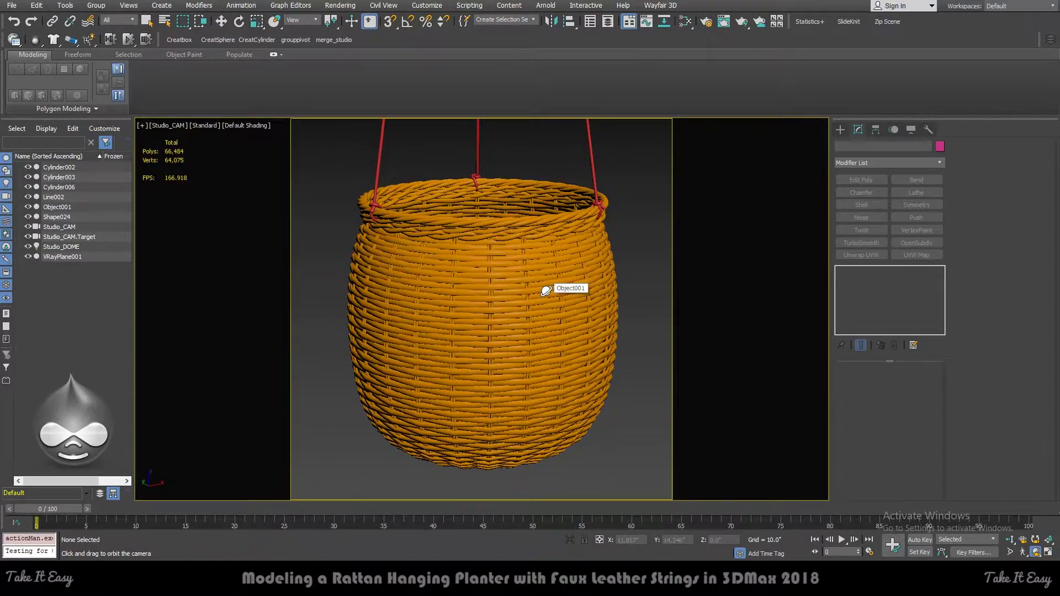
key(shift+q)
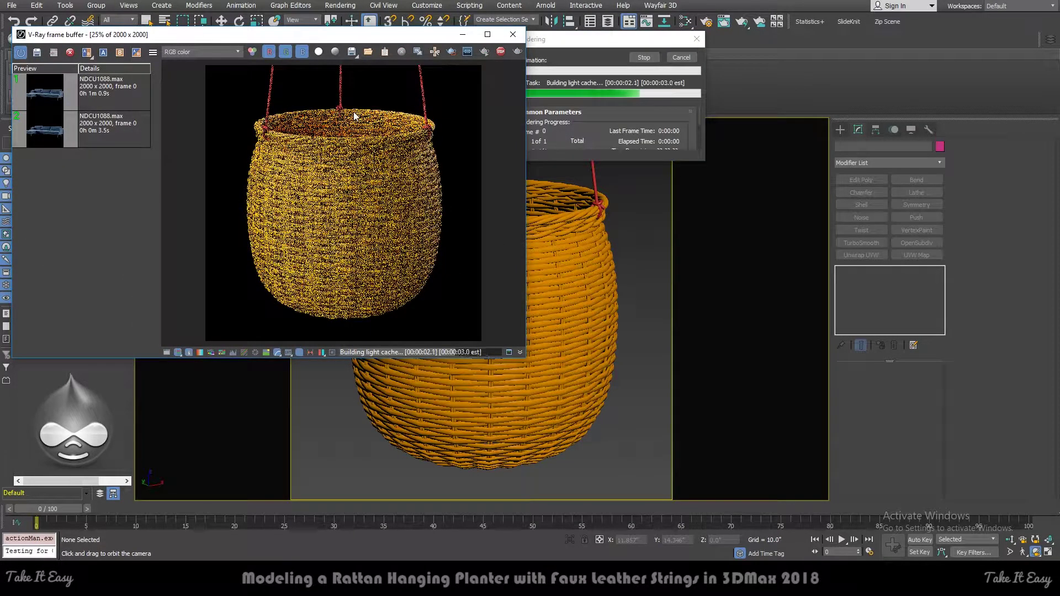
Zoom in on the basket rim in the V-Ray frame buffer render.
scroll(344, 215, up, 1)
scroll(344, 215, down, 1)
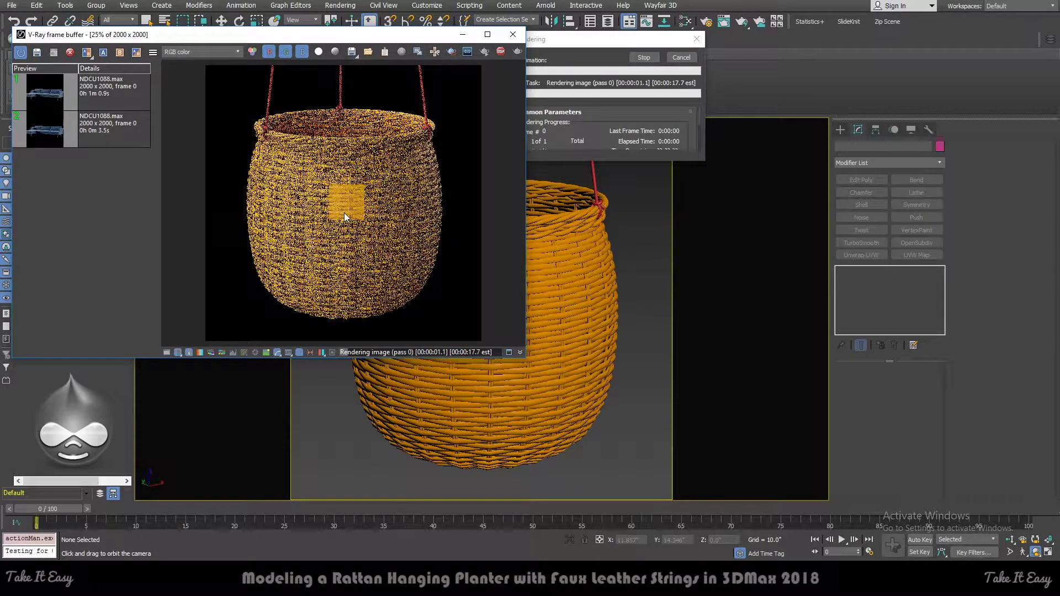
scroll(581, 113, up, 1)
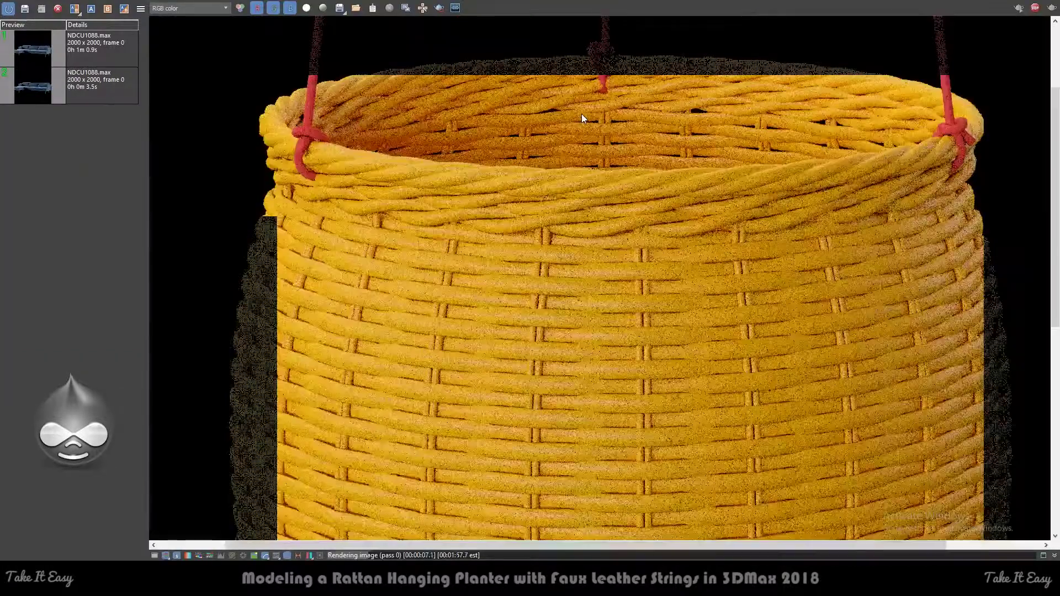